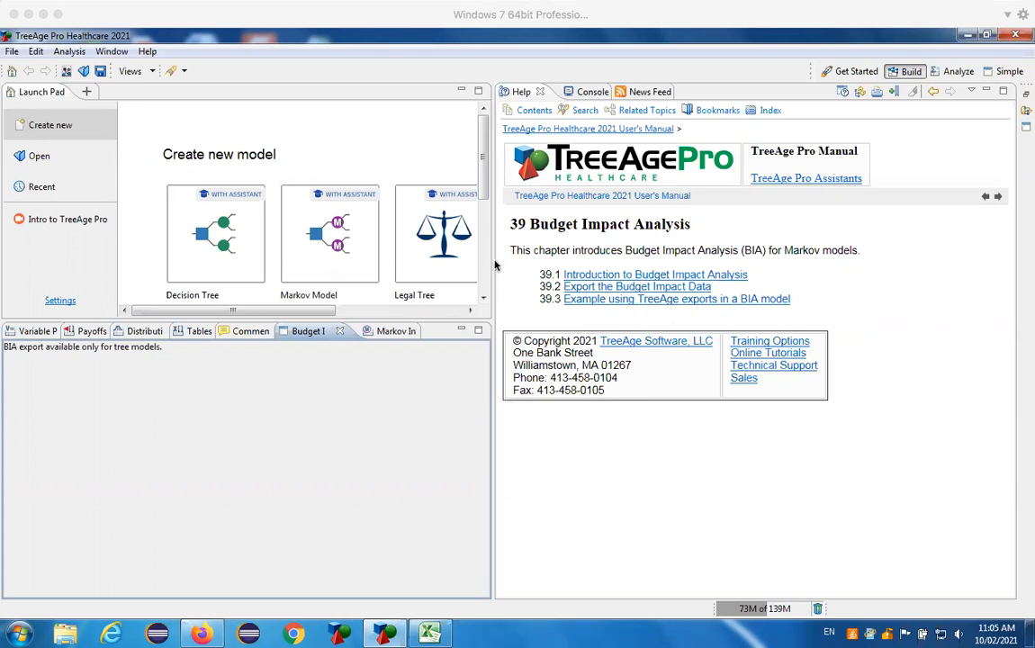
Resize the workspace panes to make the model area wider and taller relative to the surrounding views
drag(491, 261, 740, 271)
drag(658, 318, 658, 384)
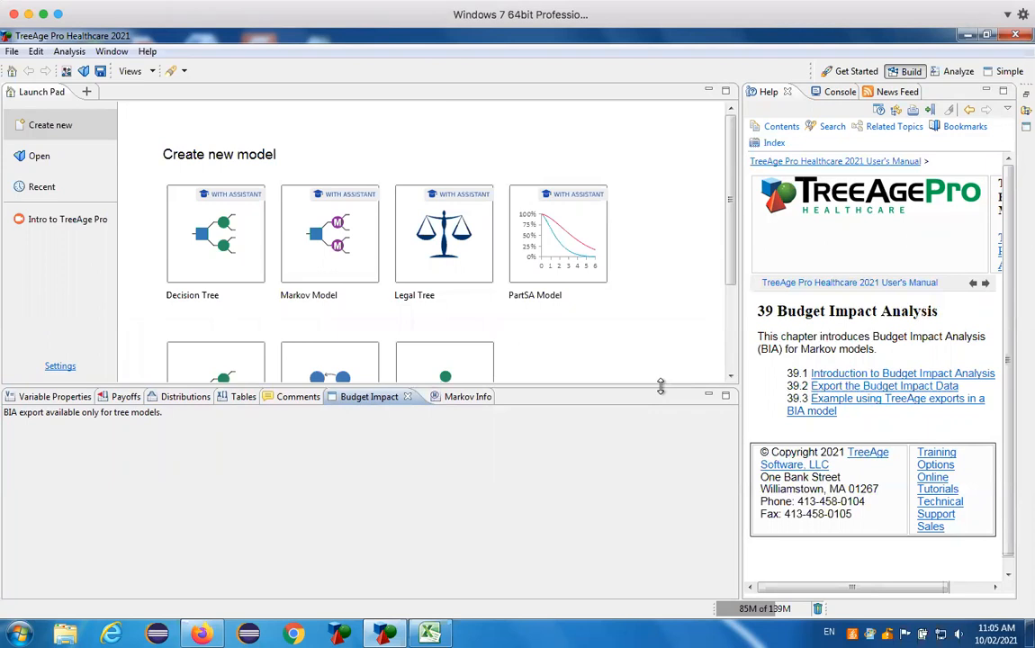
drag(740, 360, 664, 360)
drag(588, 368, 592, 367)
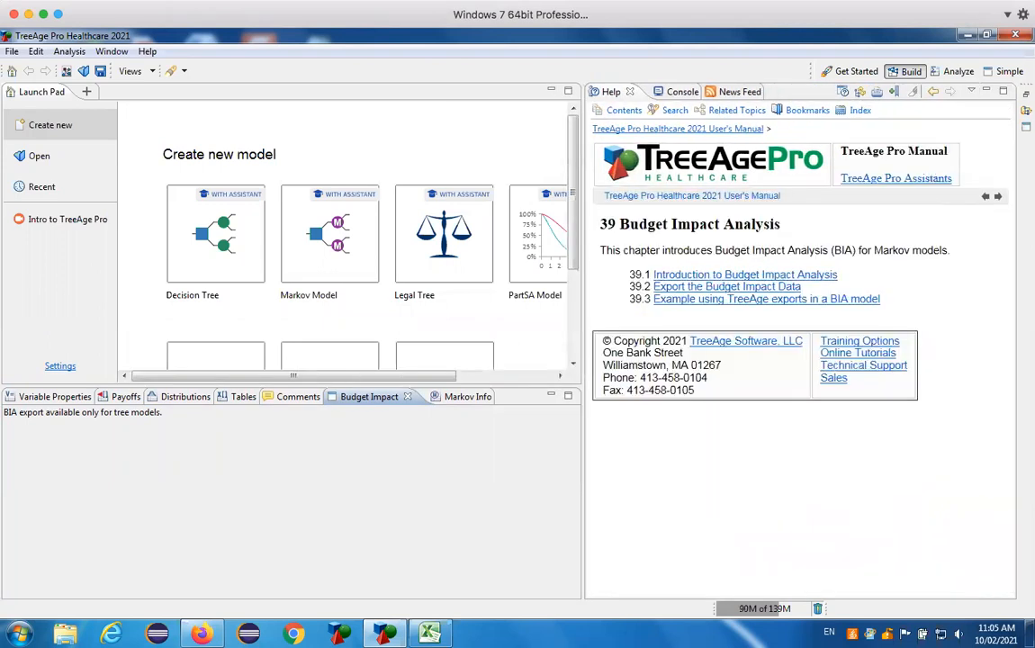
Restore the Files view and open Budget Impact Markov - Before Payoff Split.trex from the Healthcare example models
click(1027, 93)
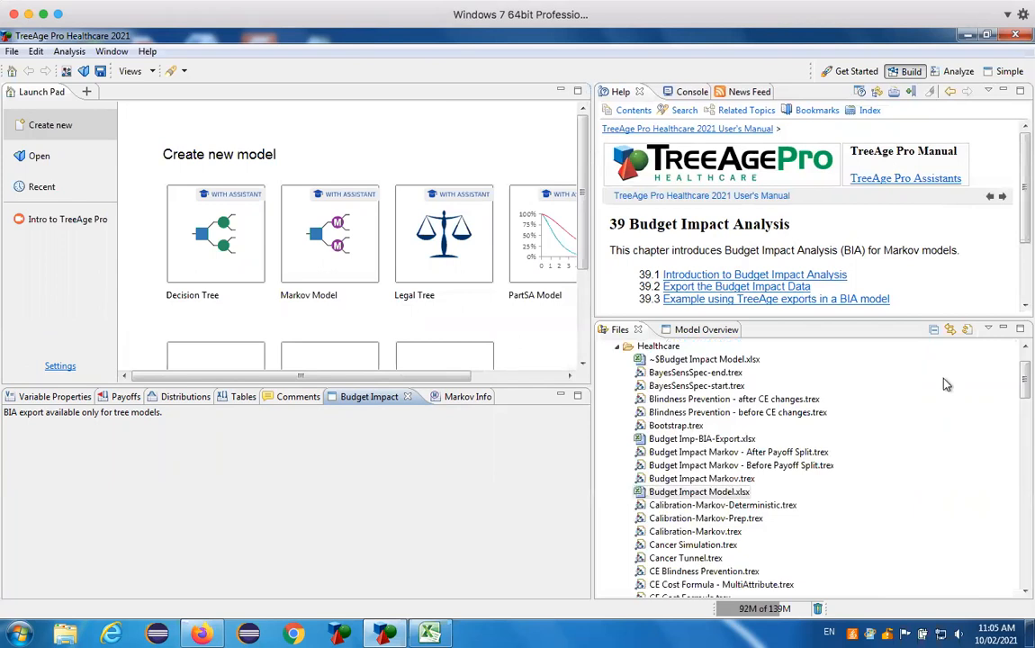
click(618, 347)
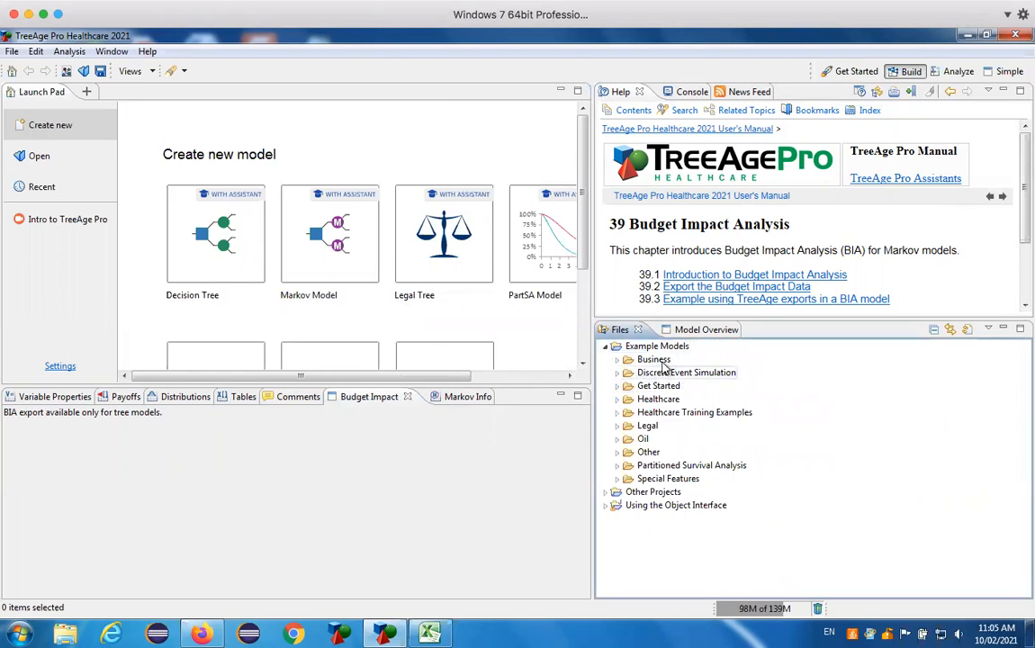
click(618, 401)
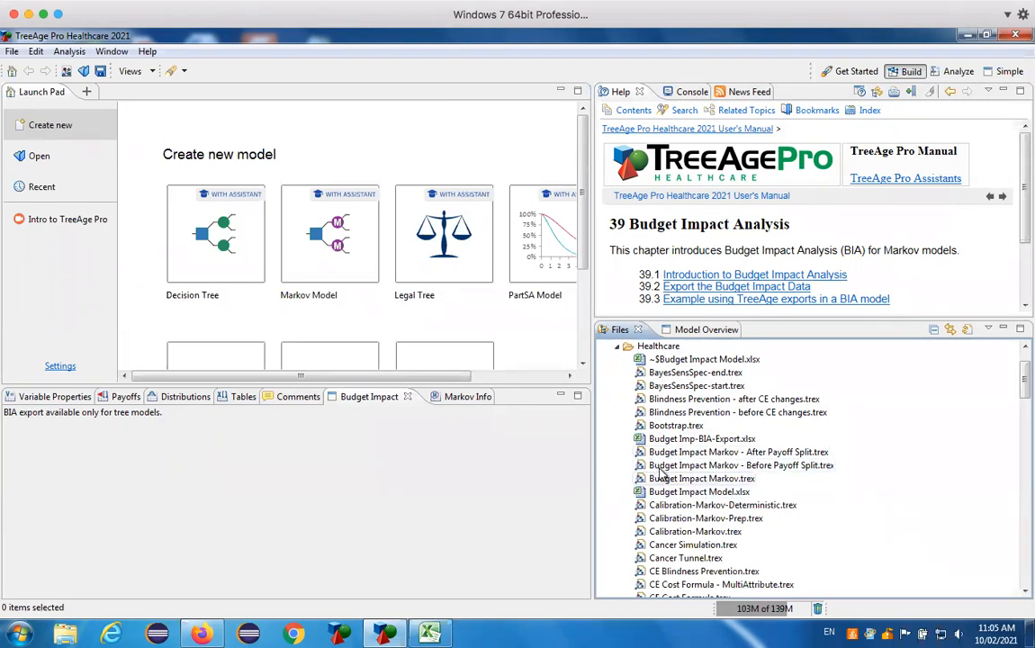
double_click(727, 466)
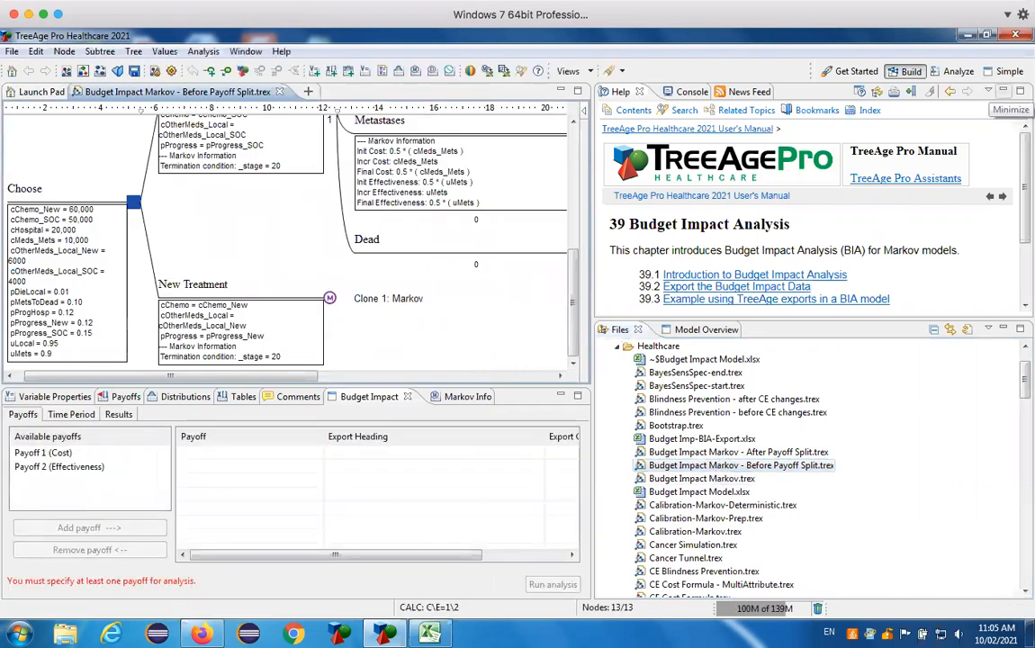
Close the Budget Impact view and minimize the remaining side and lower views to give the tree diagram the full workspace
click(1003, 91)
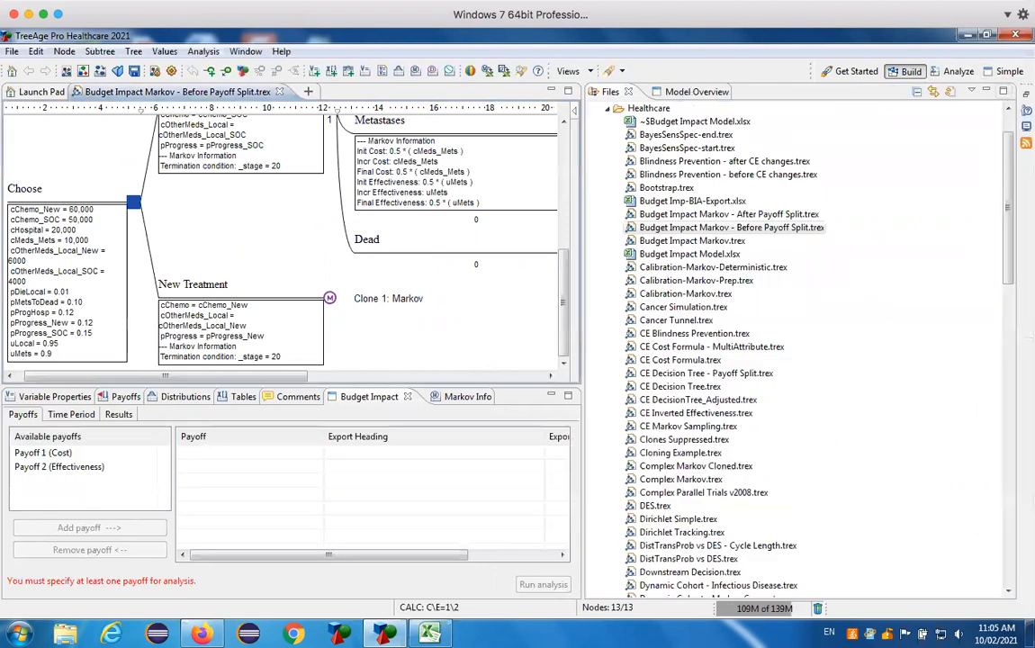
click(986, 91)
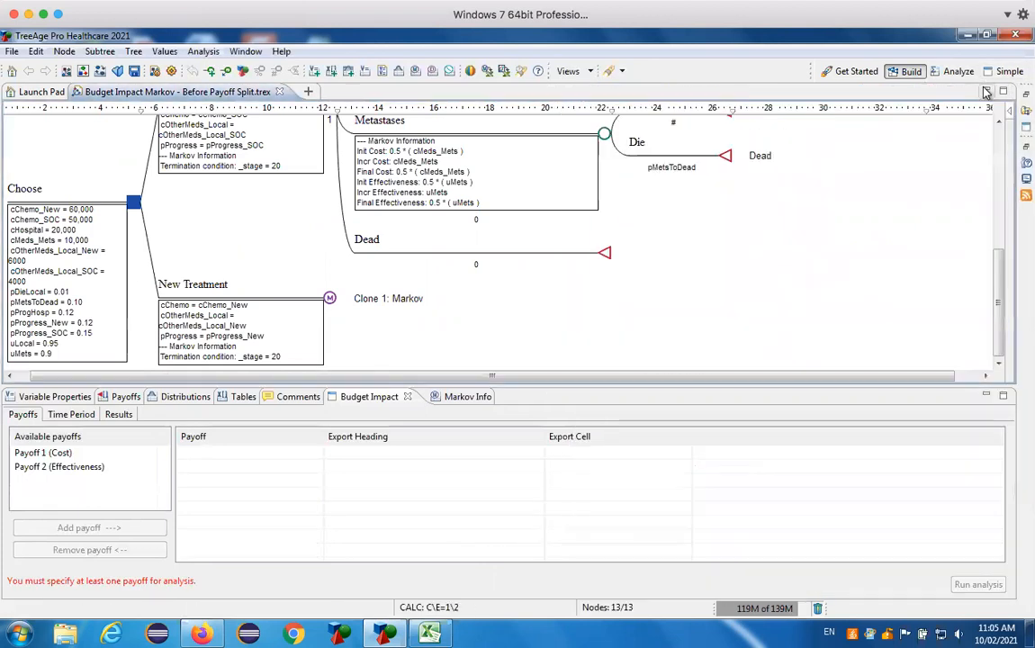
click(407, 397)
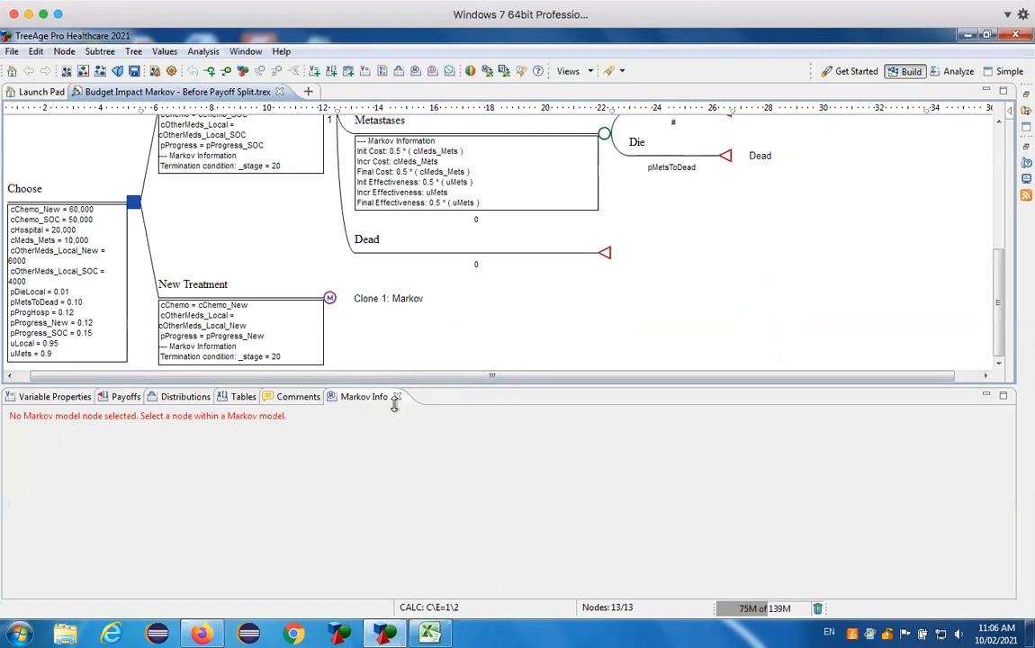
click(986, 395)
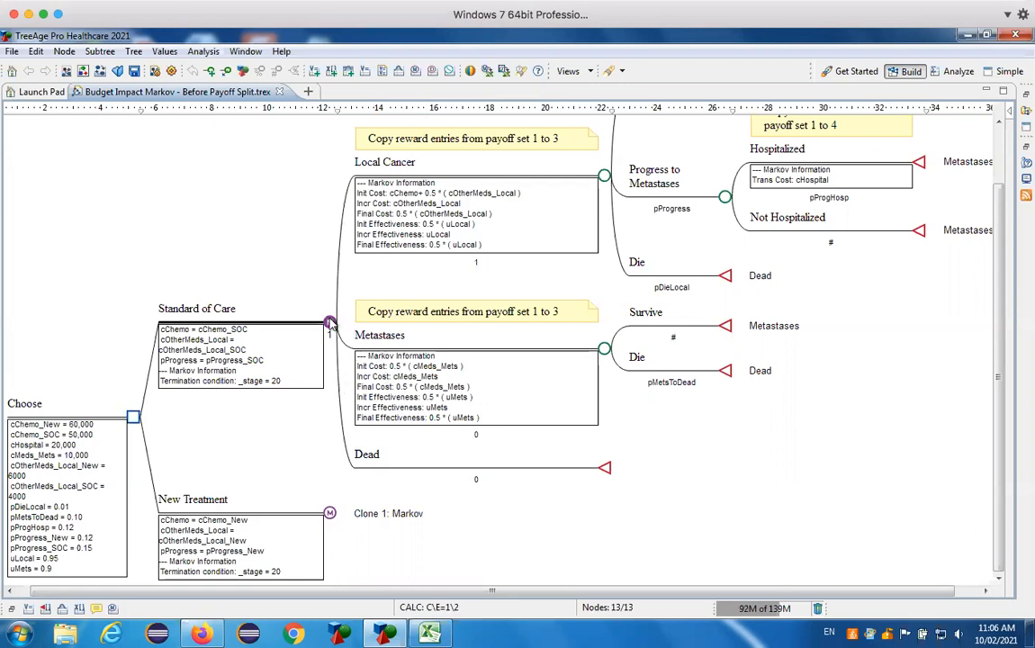
Examine the health state reward entries of the Standard of Care Markov node in the Markov Info view
click(12, 610)
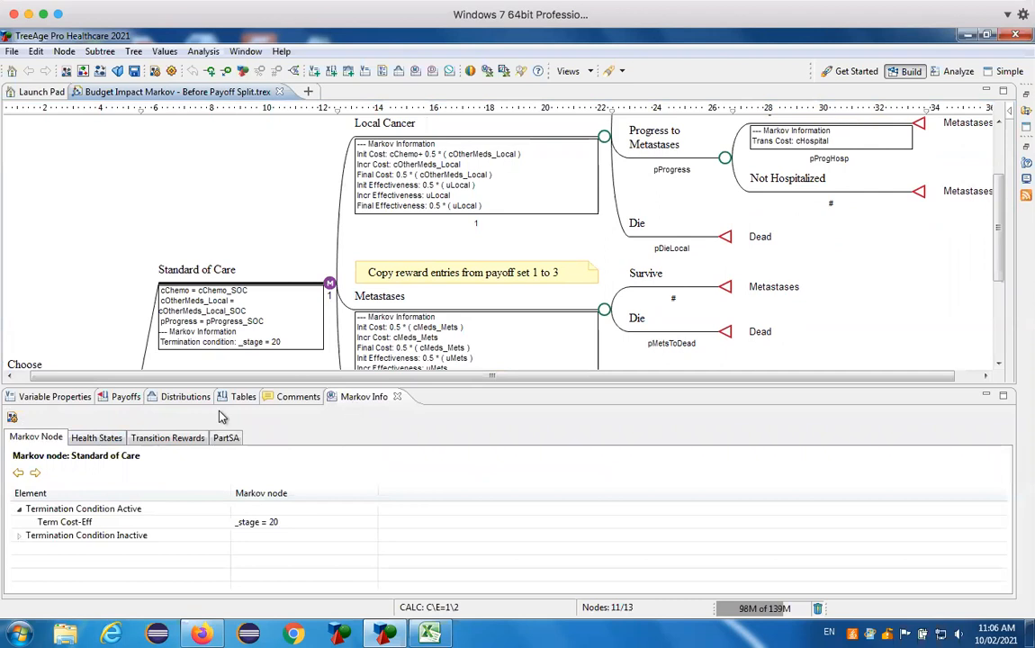
click(94, 438)
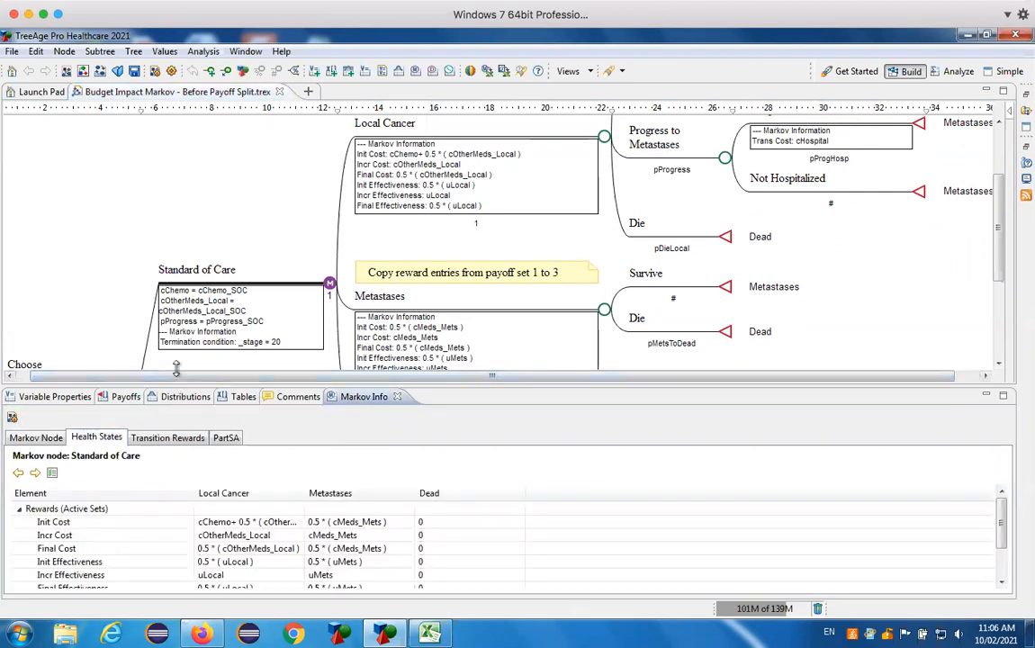
drag(176, 383, 177, 306)
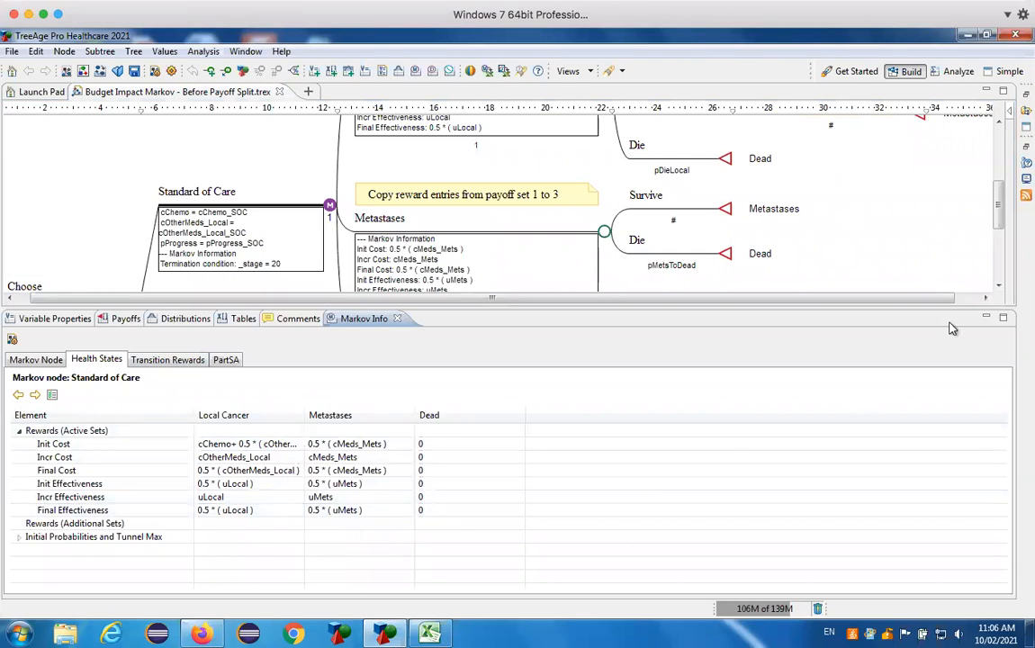
click(987, 319)
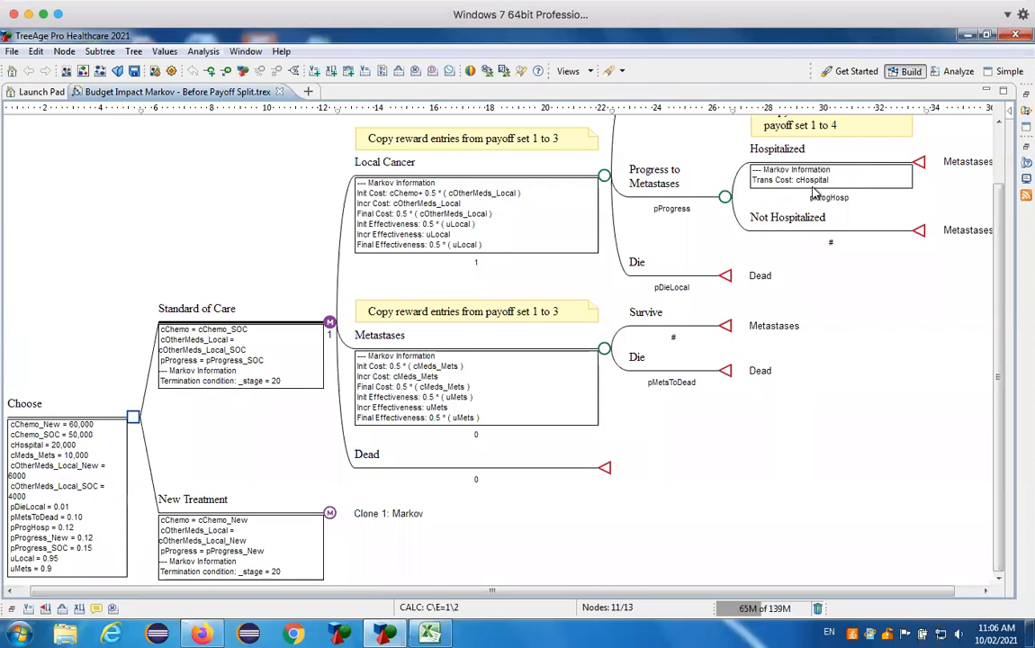
Open the payoff preferences from Build Model Outputs, enable calculating extra payoffs and set the number of enabled payoffs to 4
click(133, 53)
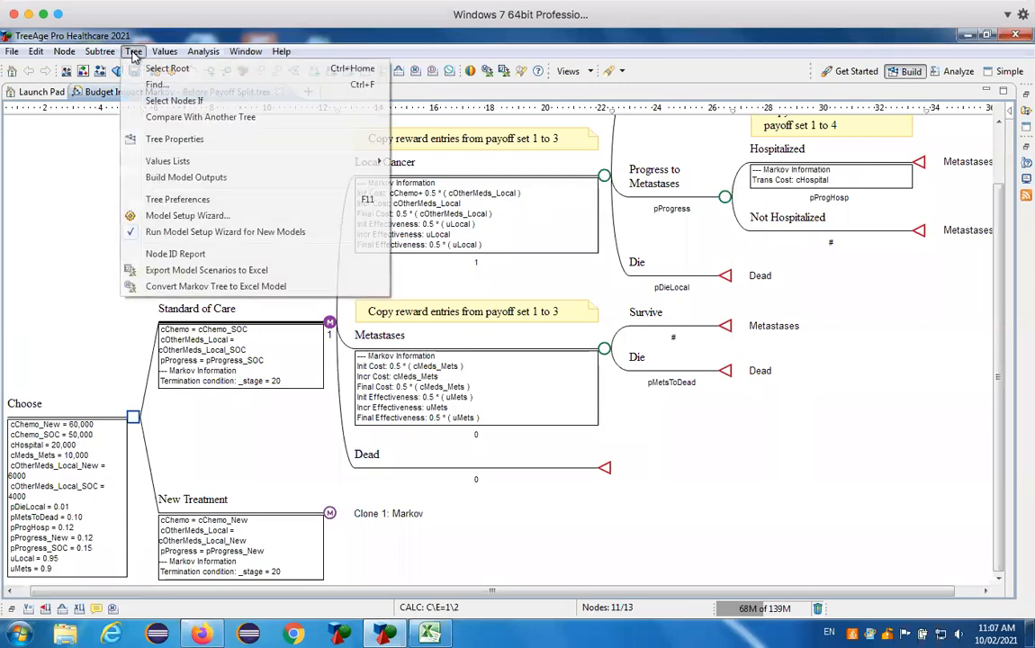
click(176, 180)
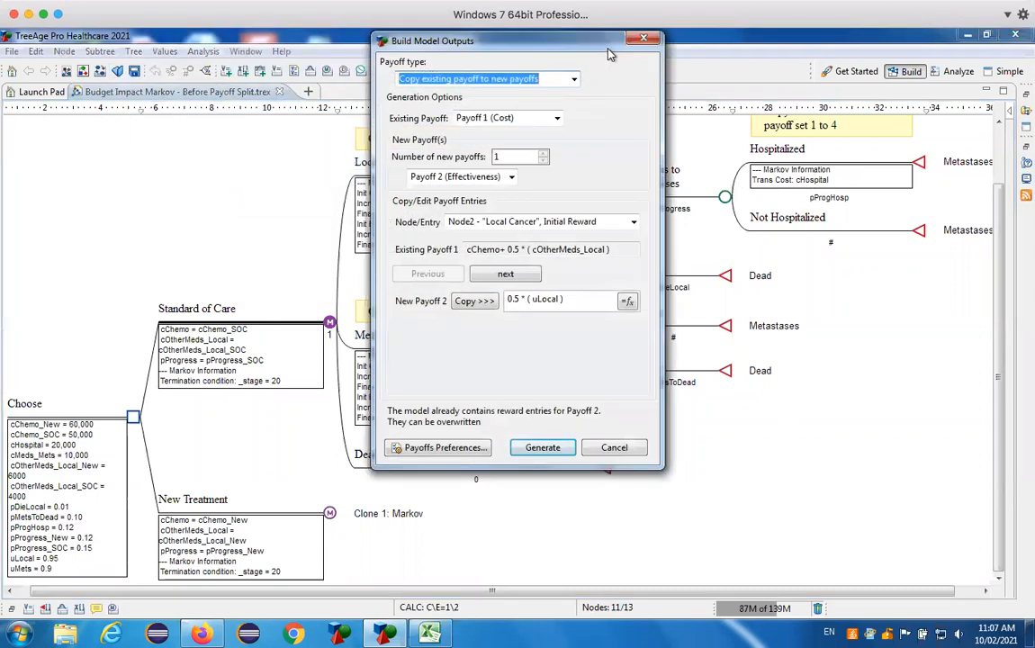
drag(608, 54, 586, 111)
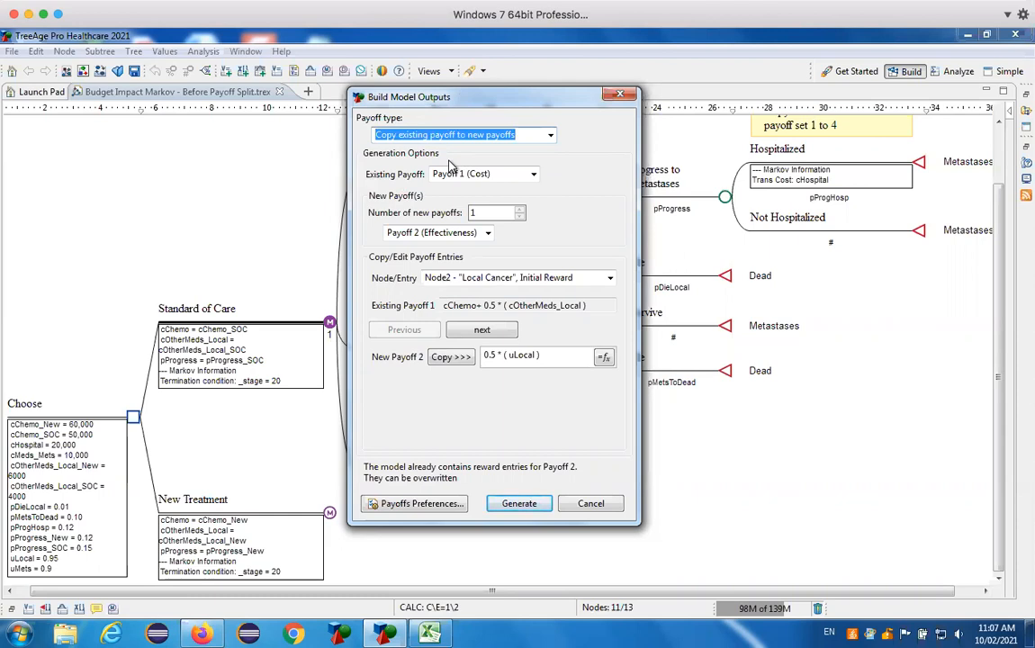
click(426, 510)
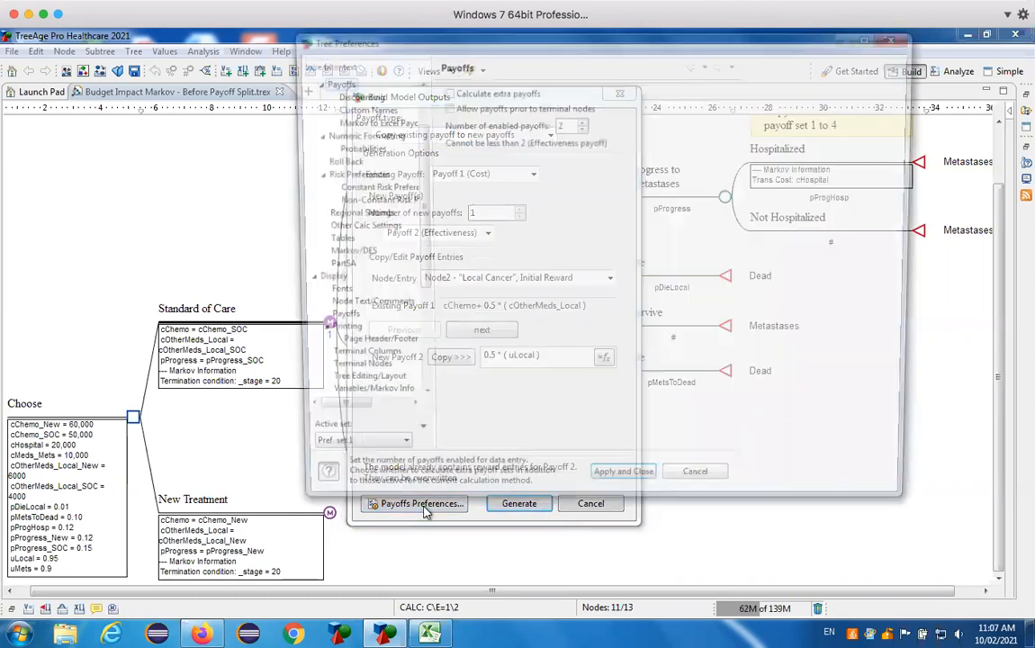
drag(776, 61, 735, 107)
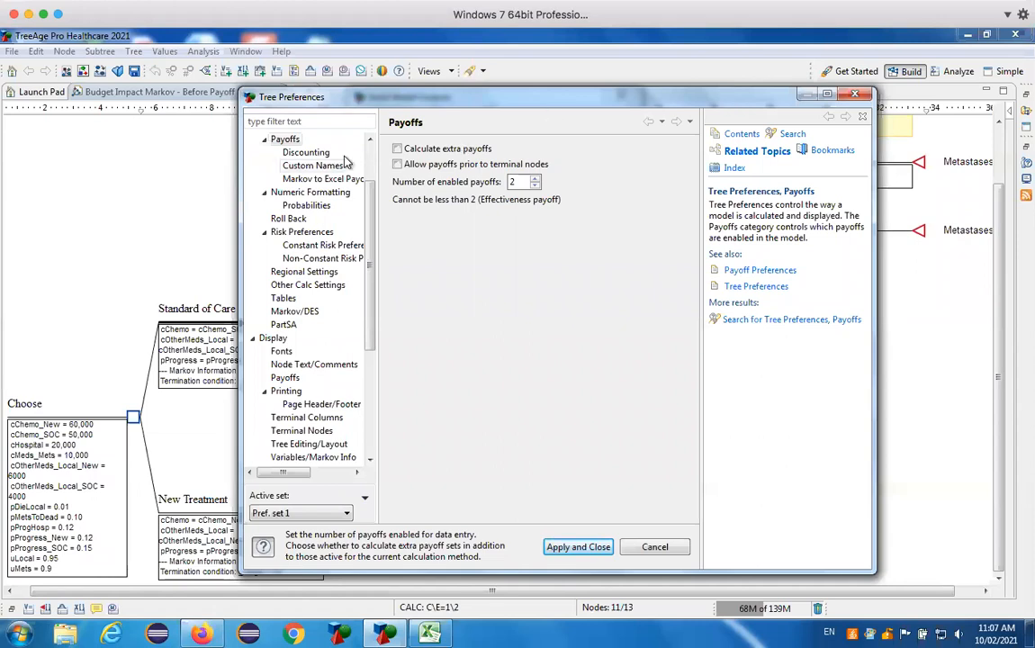
click(398, 149)
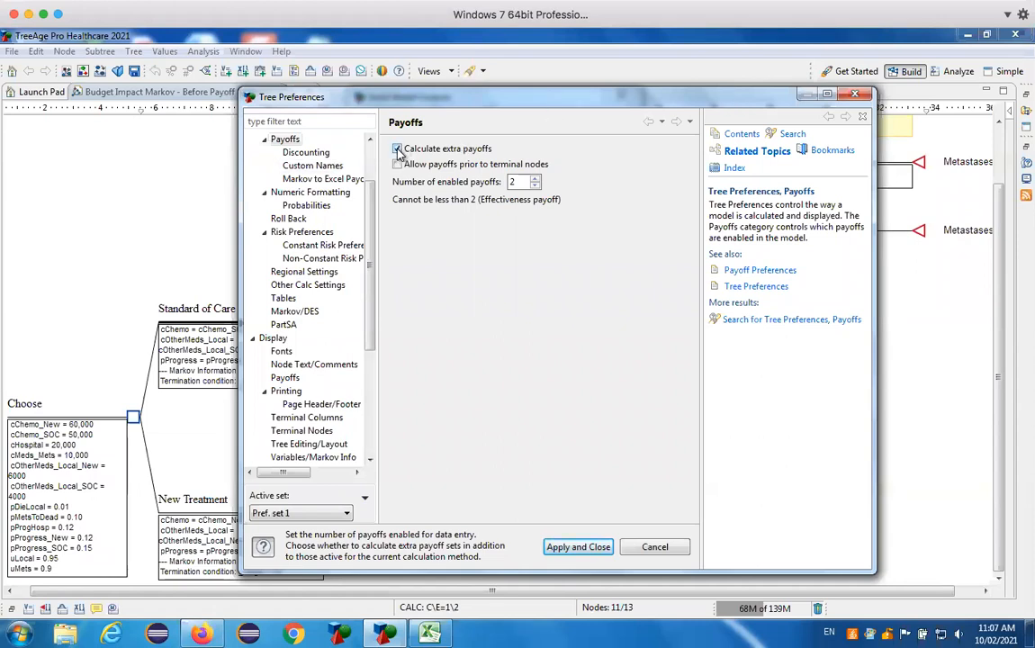
click(536, 178)
Enable custom payoff names and name payoff 1 Cost and payoff 2 Effectiveness
click(312, 168)
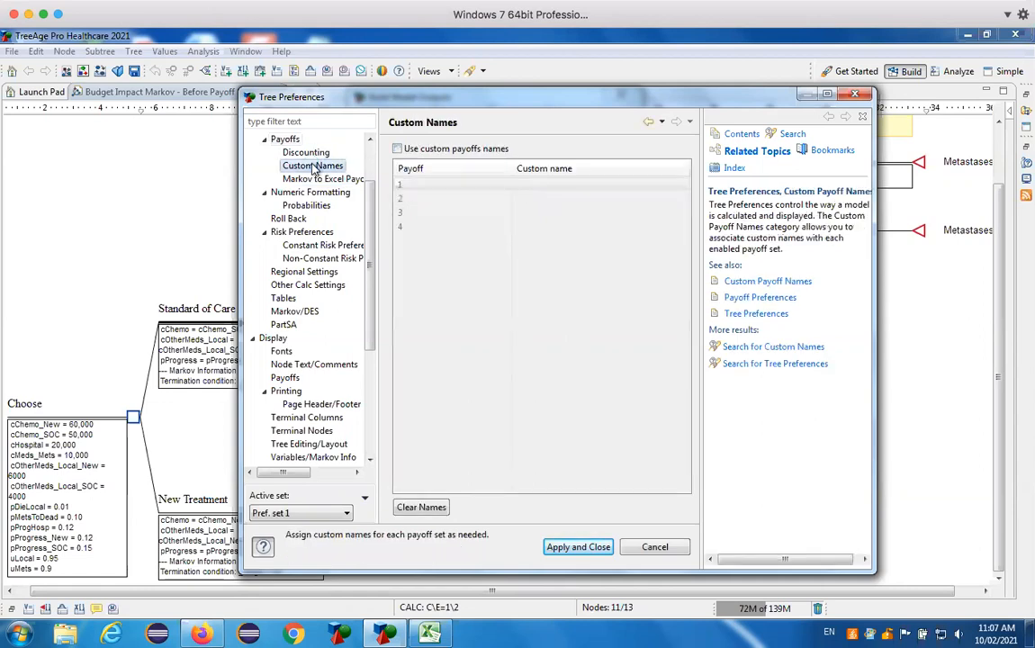
click(397, 149)
click(524, 185)
text(Cost)
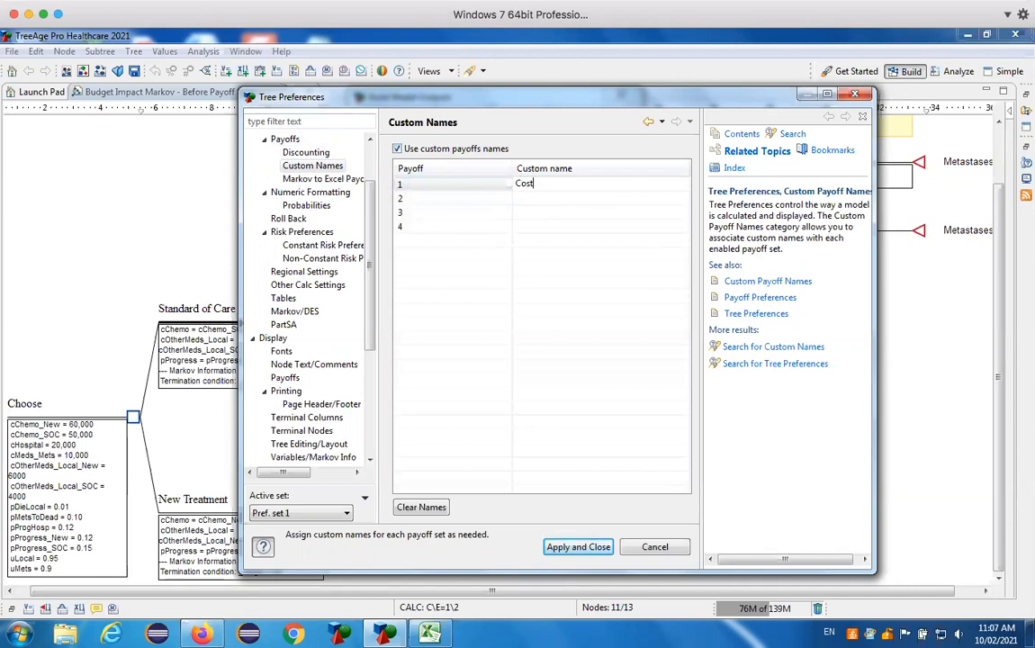
key(Return)
text(Effect)
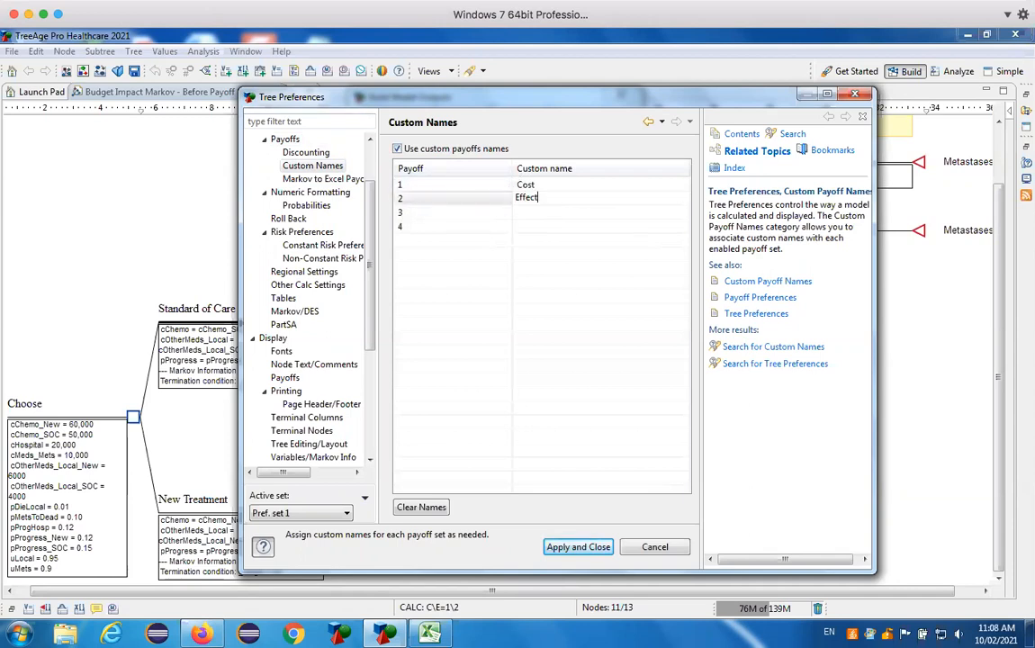
text(iven)
key(BackSpace)
text(eness)
key(Return)
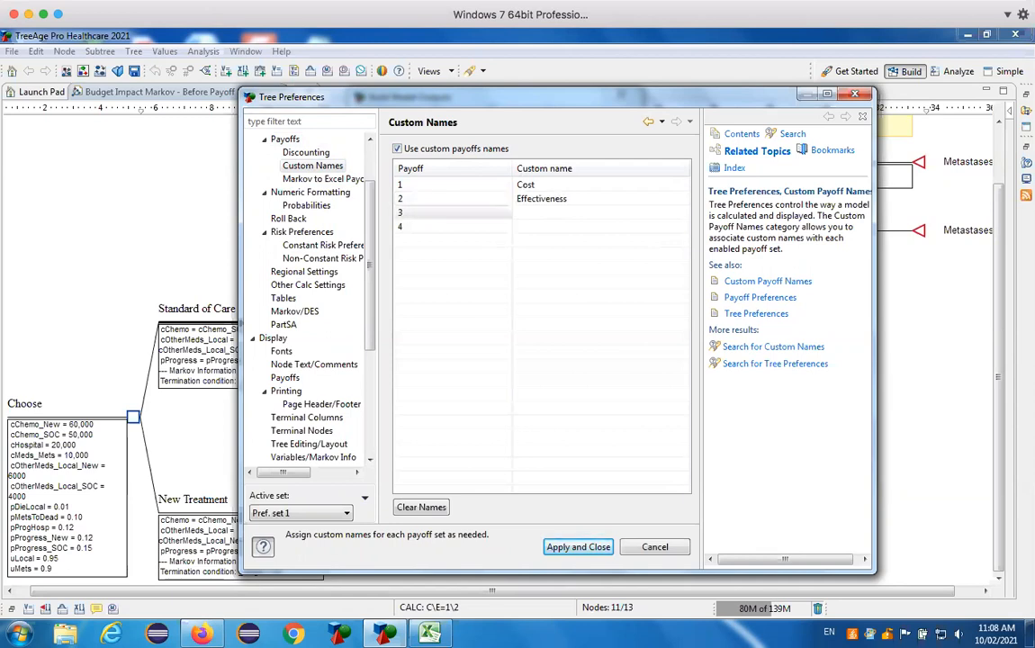
Name payoff 3 Chemo/Meds Costs and payoff 4 Hospital Cost
text(Chemo/Meds Costs)
key(Return)
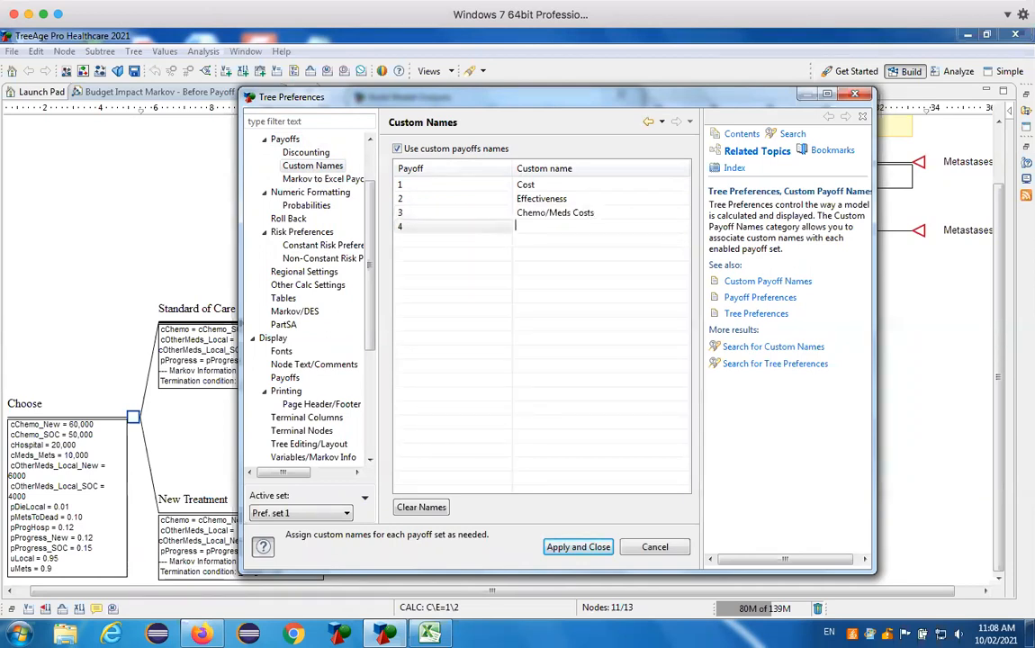
text(Hospital Cost)
key(Return)
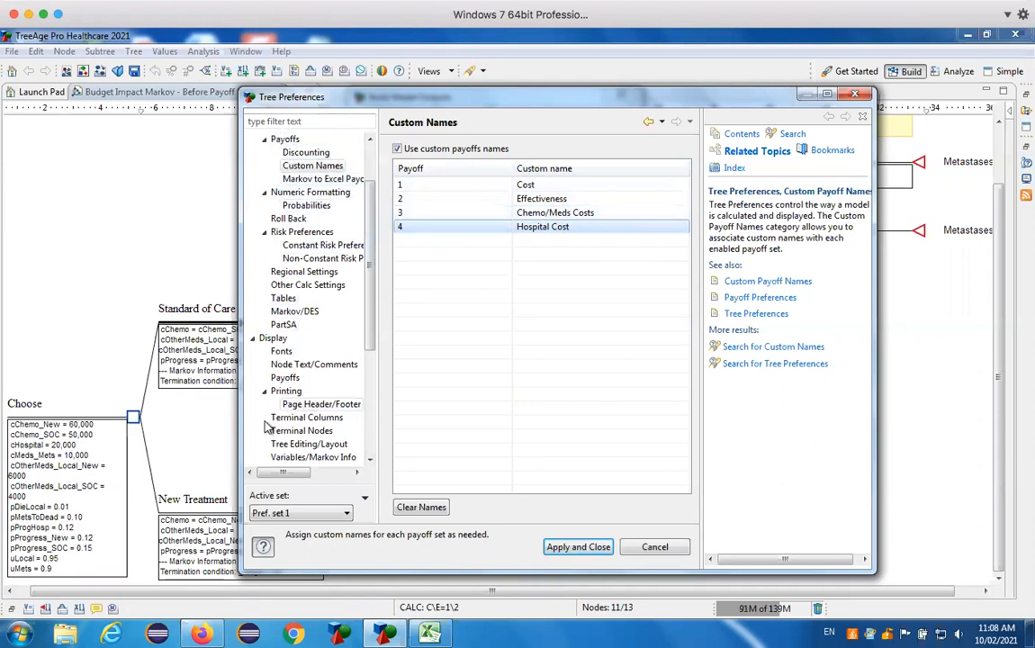
Set the tree to show Markov information for all payoffs and apply the tree preferences
scroll(333, 288, down, 2)
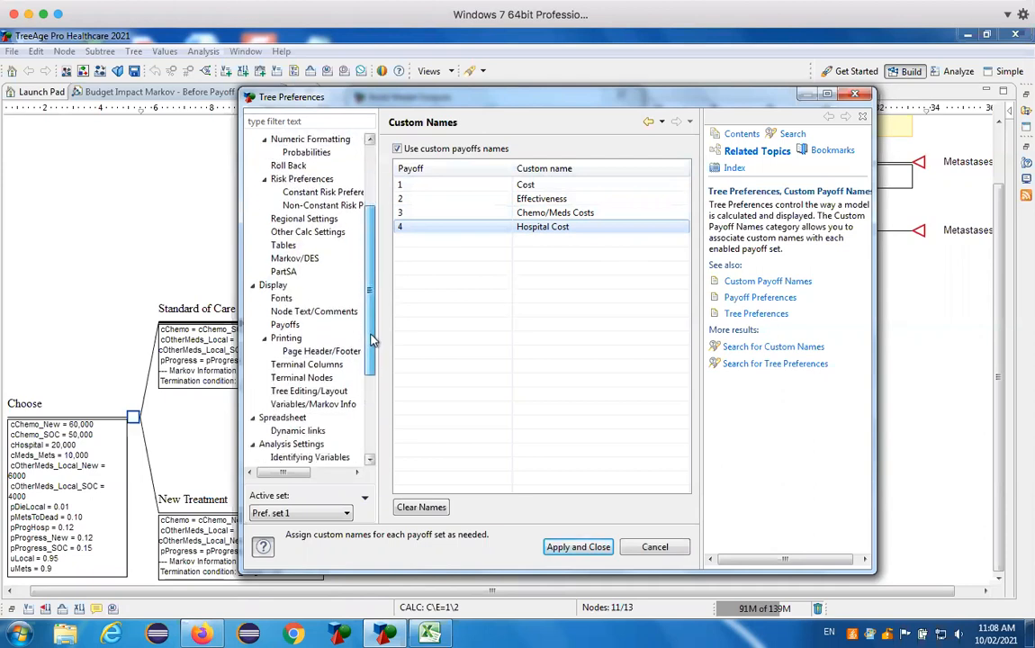
click(322, 405)
click(425, 308)
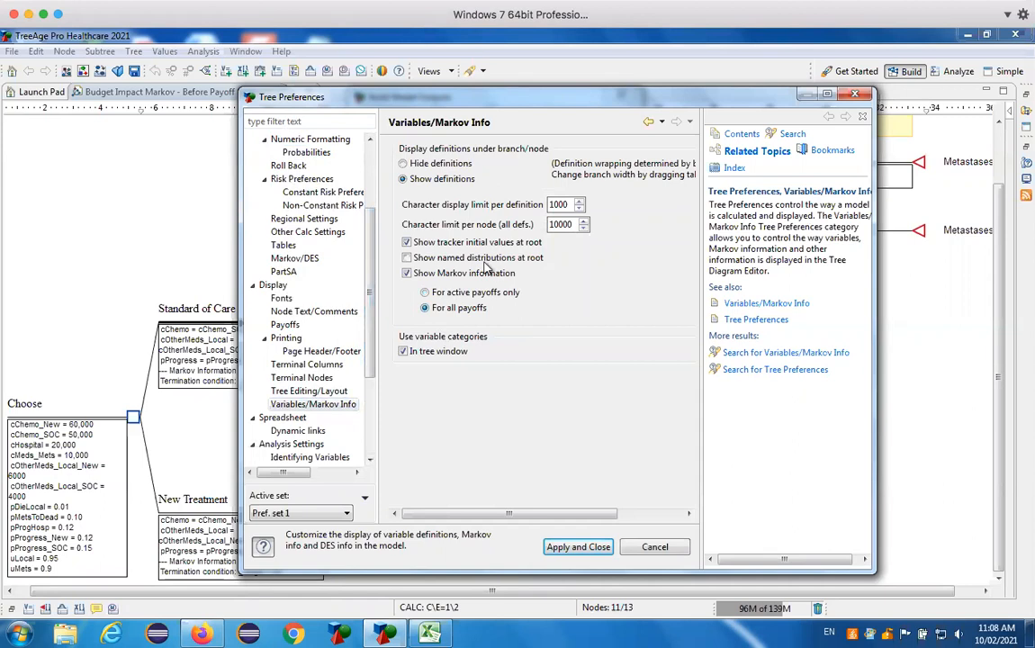
click(580, 547)
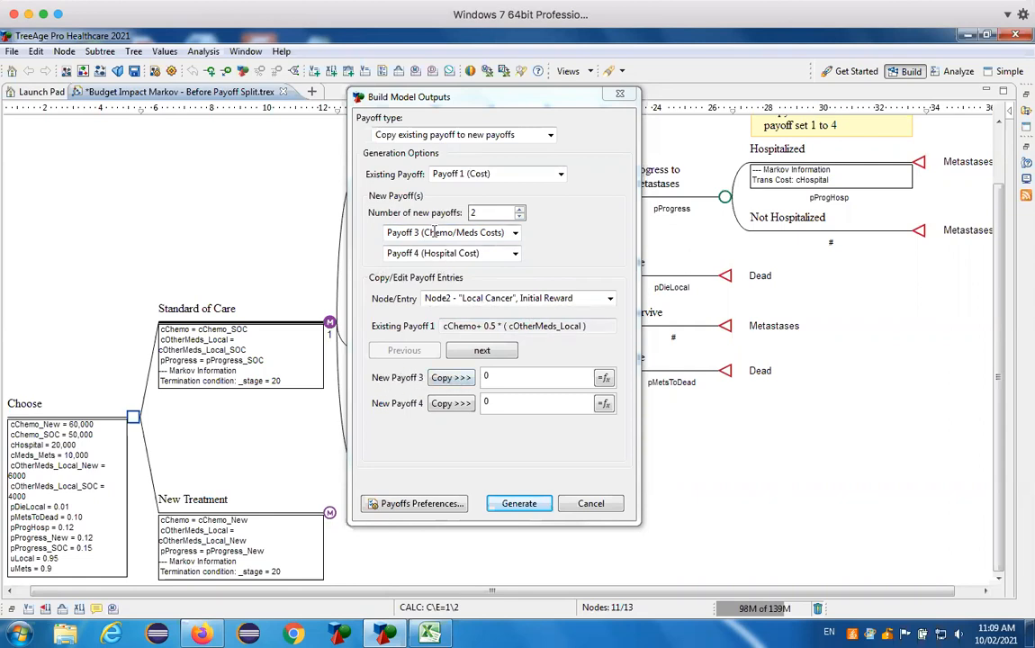
Copy the Local Cancer initial, incremental and final reward entries from payoff 1 into new payoff 3
click(461, 378)
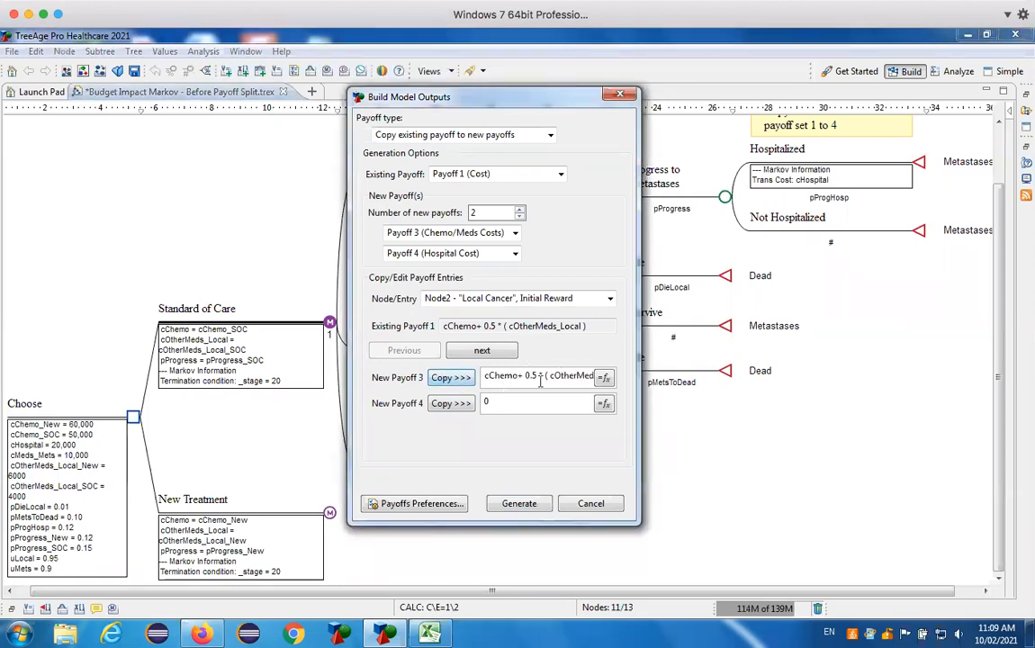
click(483, 349)
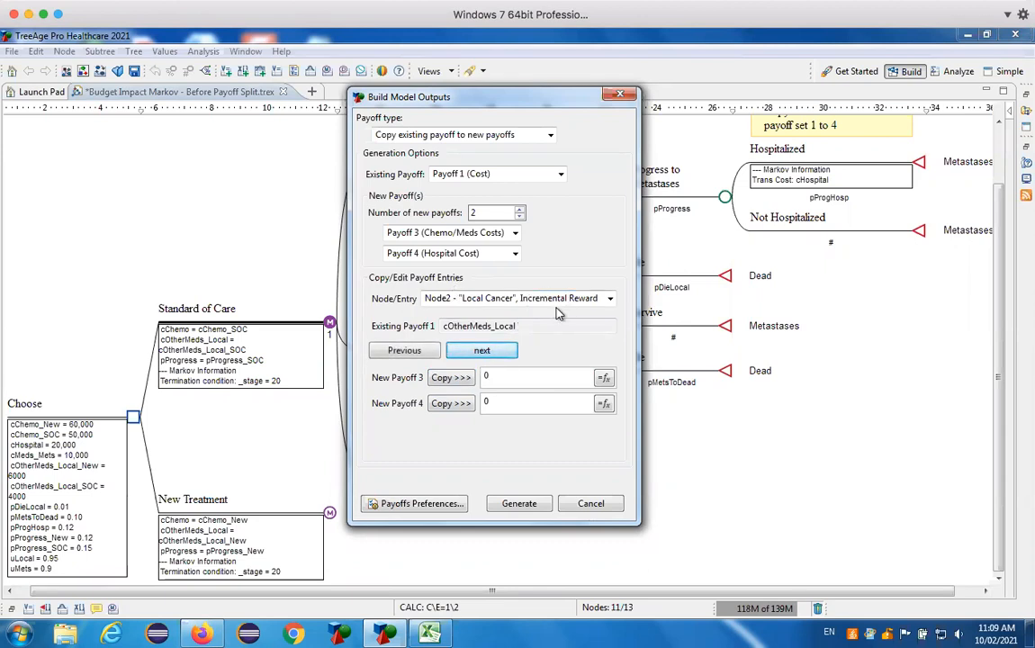
click(458, 380)
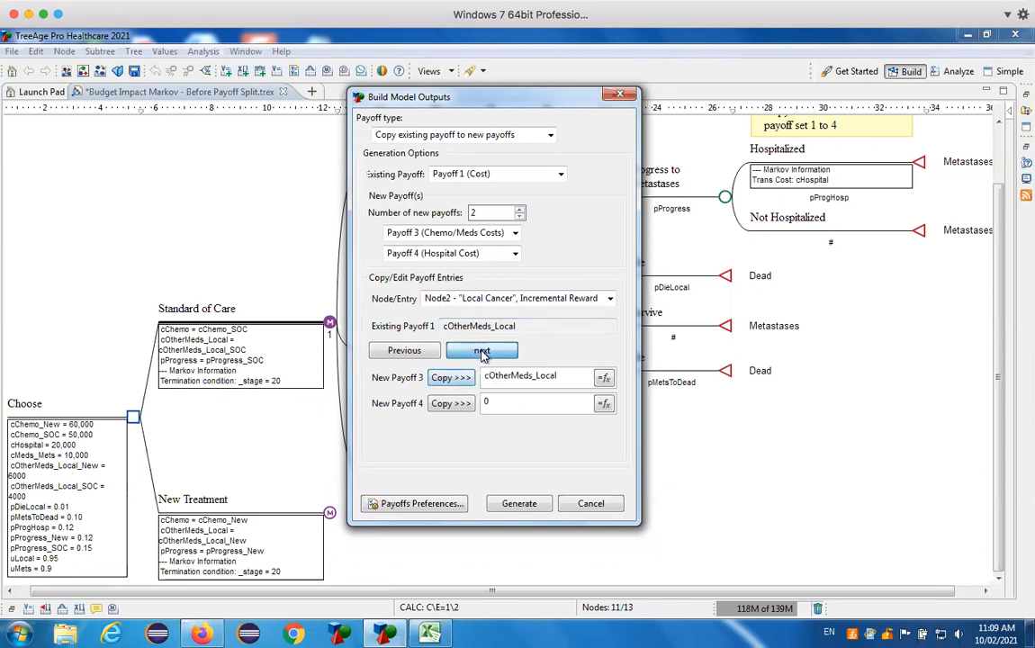
click(484, 352)
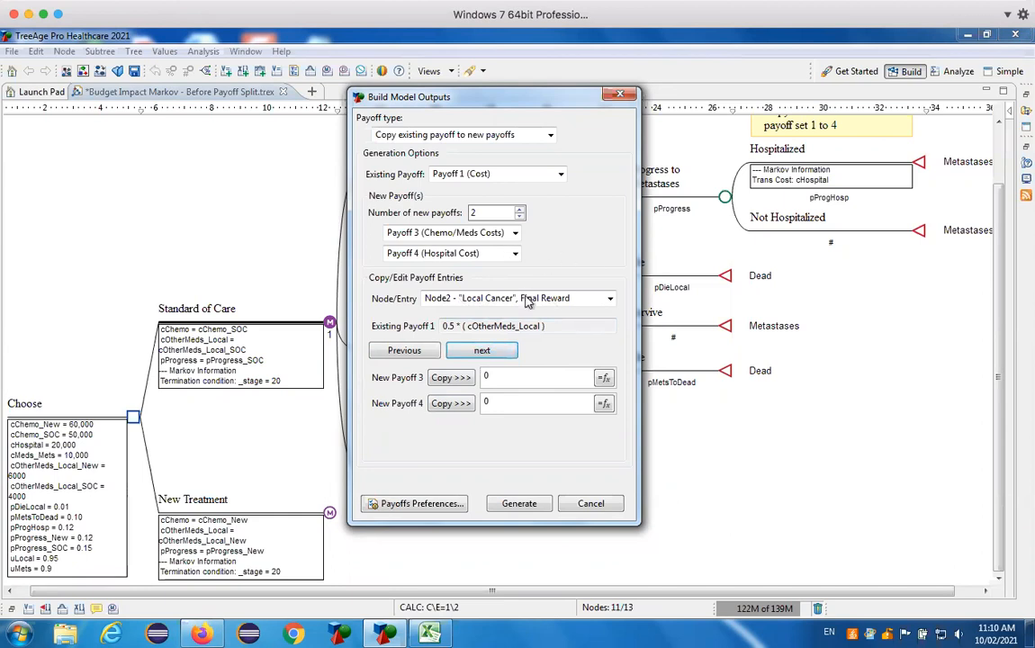
click(459, 379)
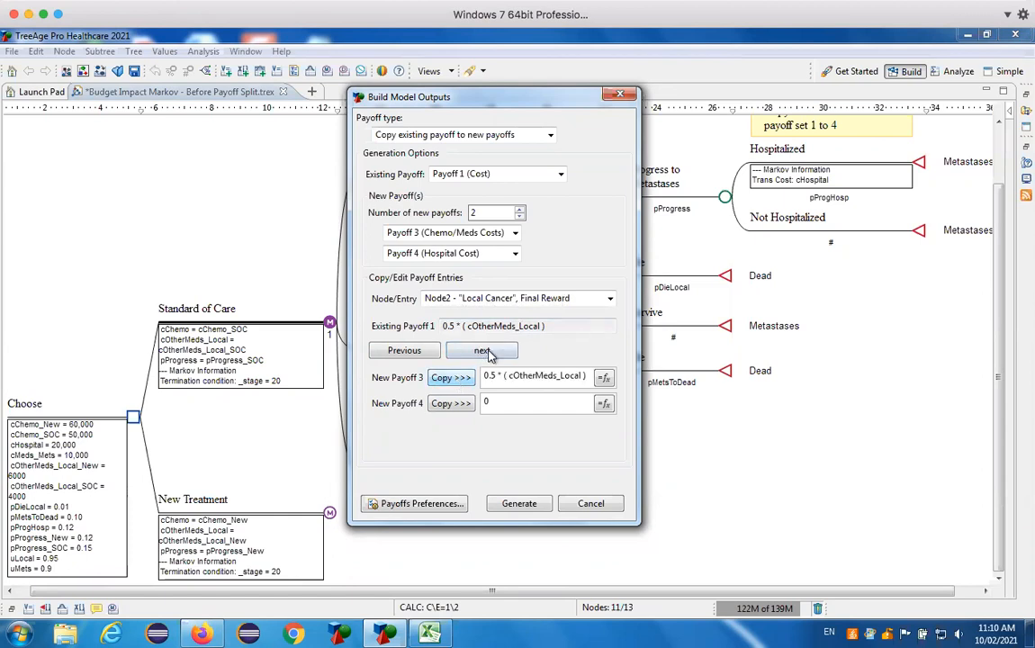
click(486, 352)
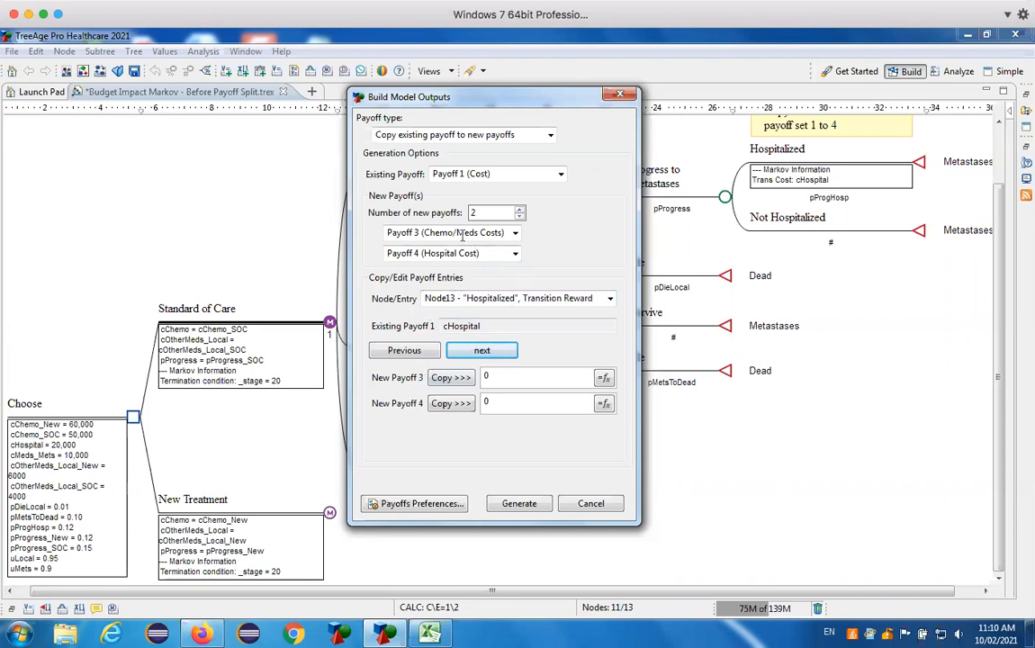
Copy the Hospitalized transition reward to new payoff 4 and all Metastases rewards to new payoff 3, then generate both payoffs
click(451, 404)
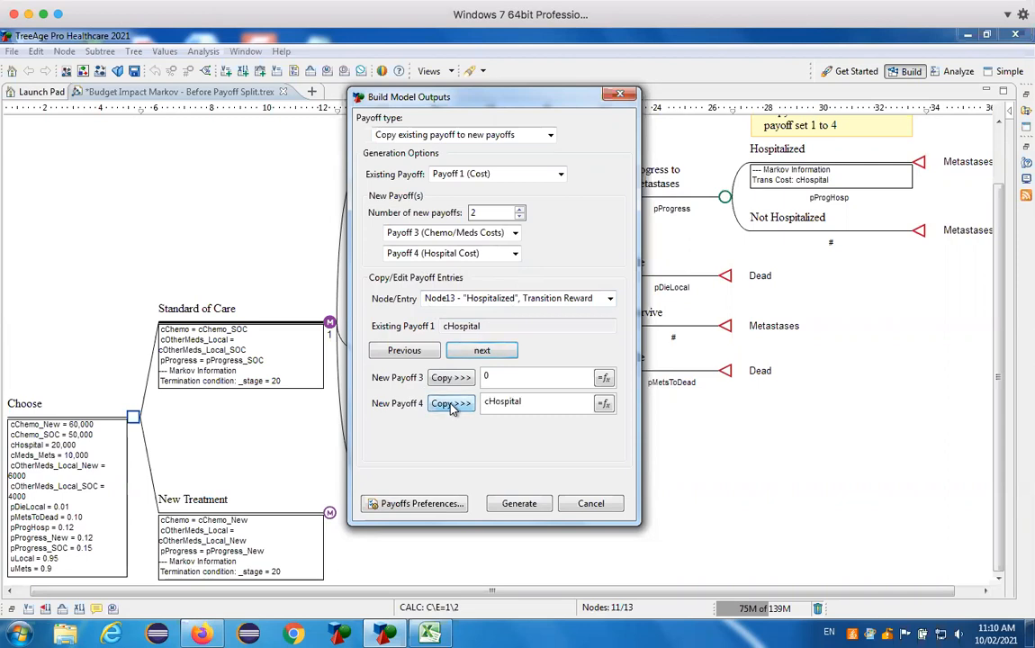
click(490, 357)
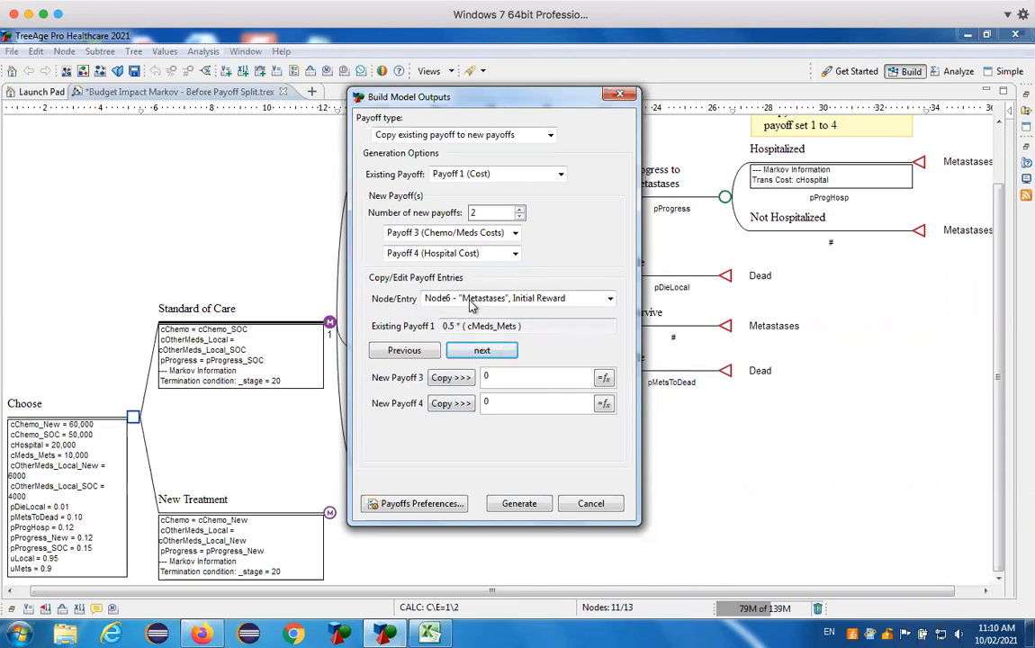
click(455, 379)
click(477, 351)
click(457, 379)
click(481, 350)
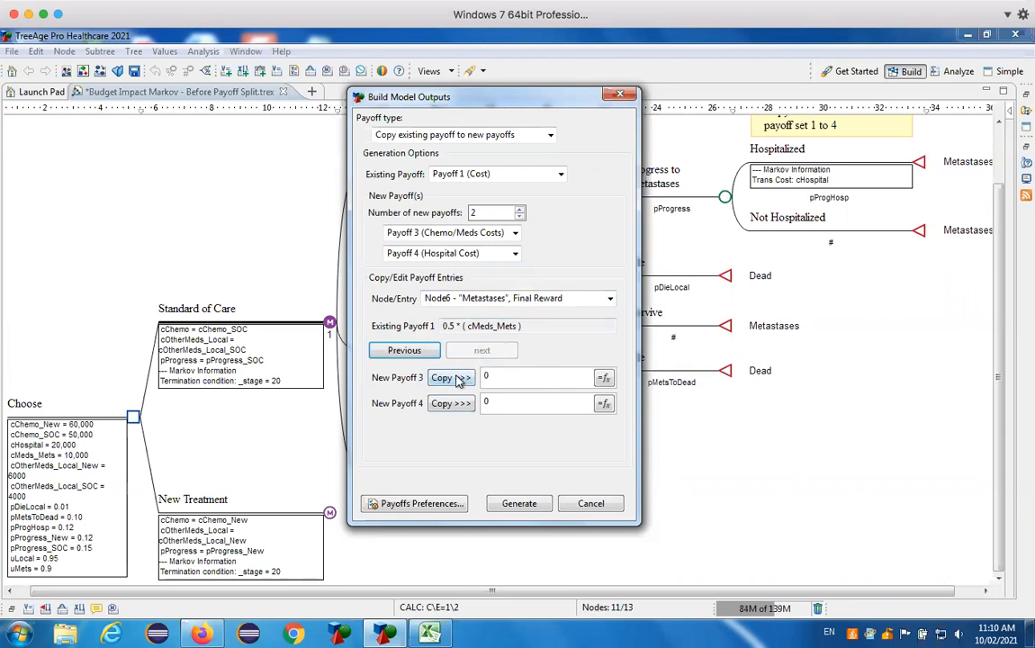
click(455, 378)
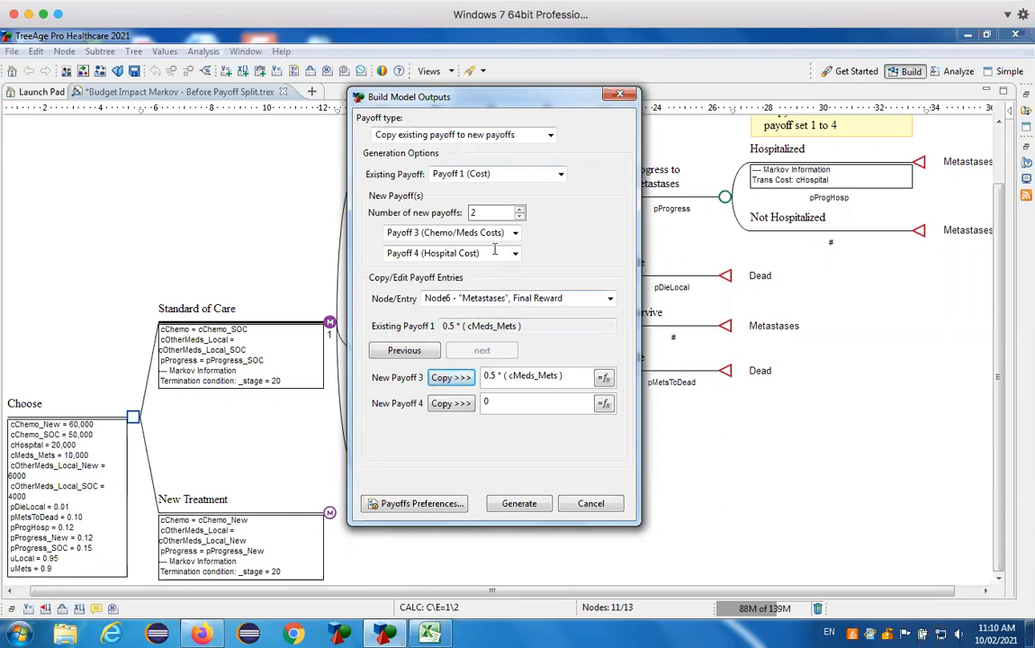
click(531, 506)
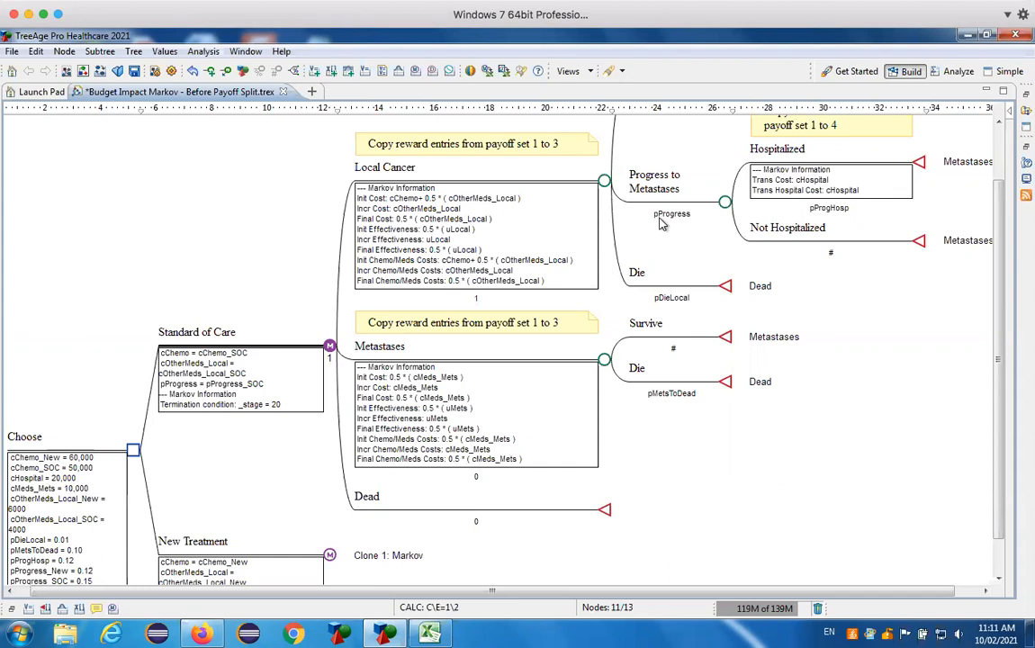
Run the Rankings analysis at the Choose node, examine the split cost columns and close the results
click(132, 450)
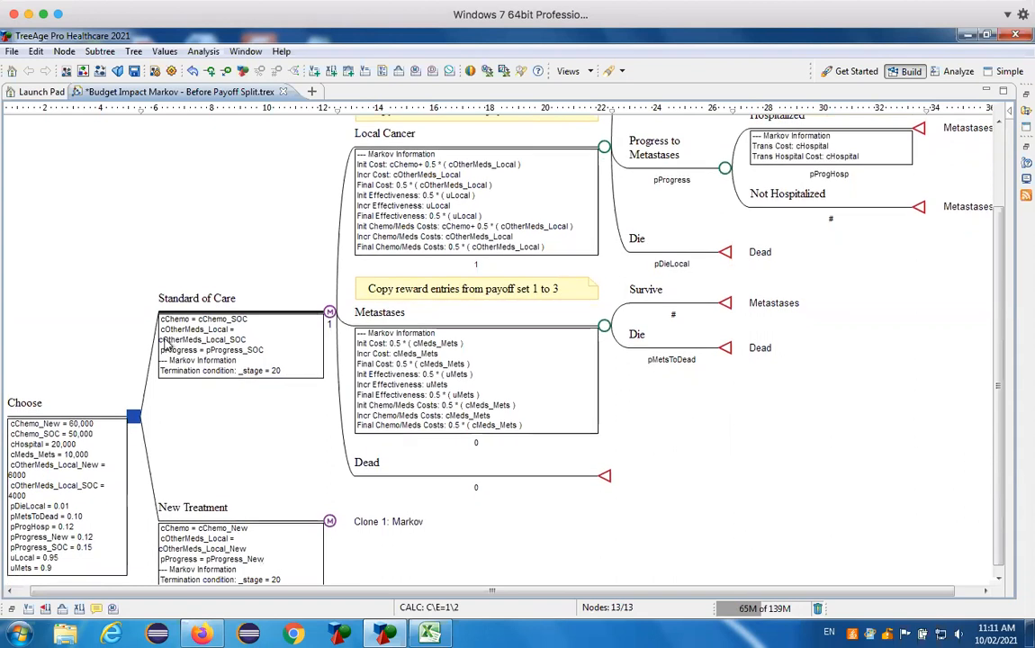
click(202, 52)
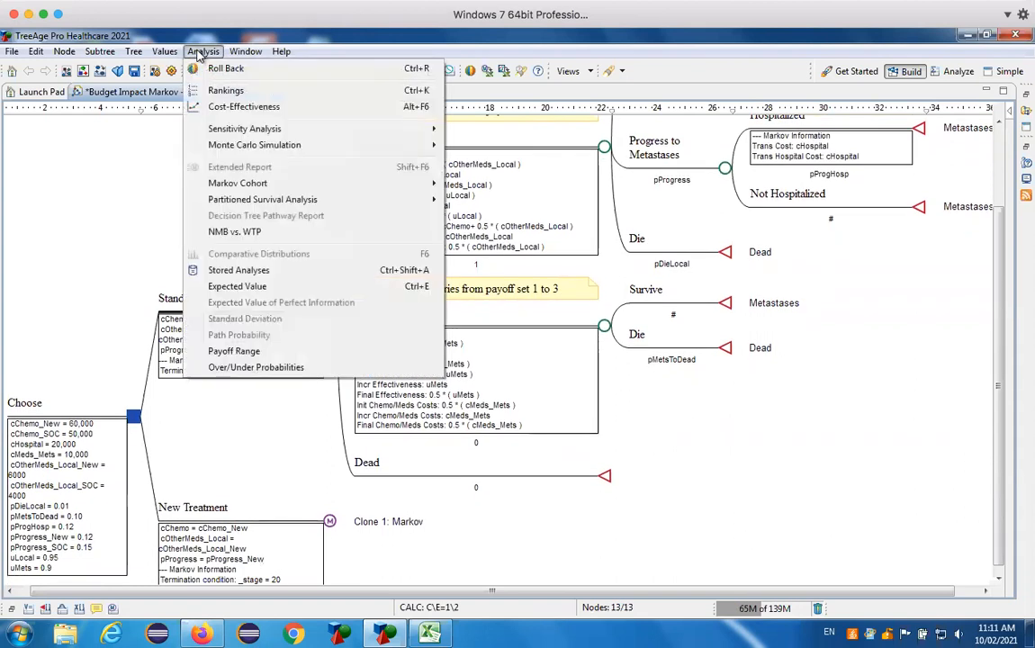
click(199, 90)
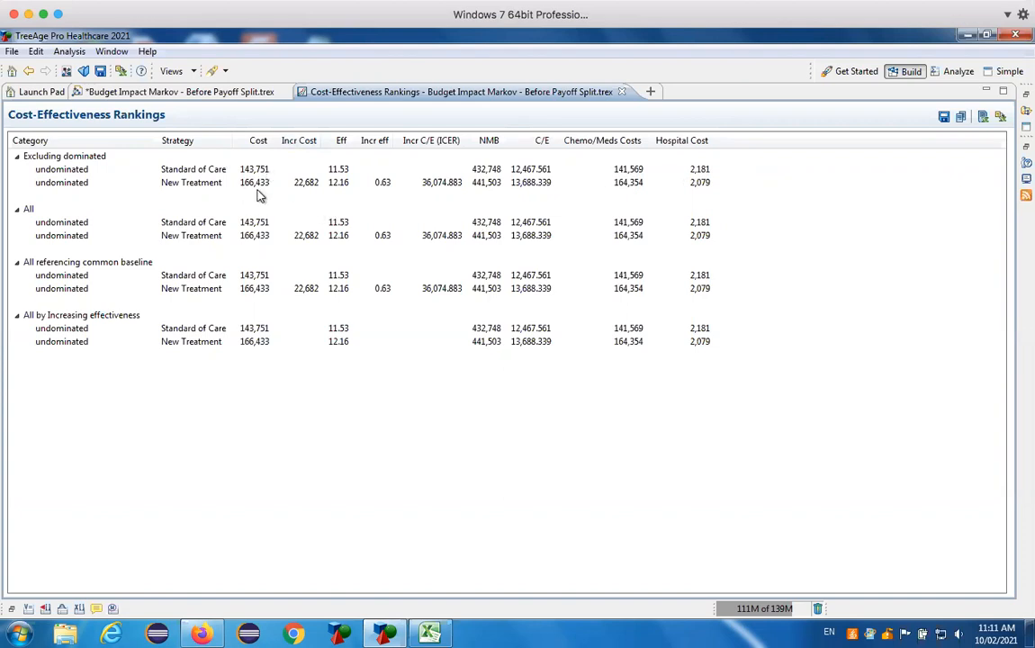
click(621, 92)
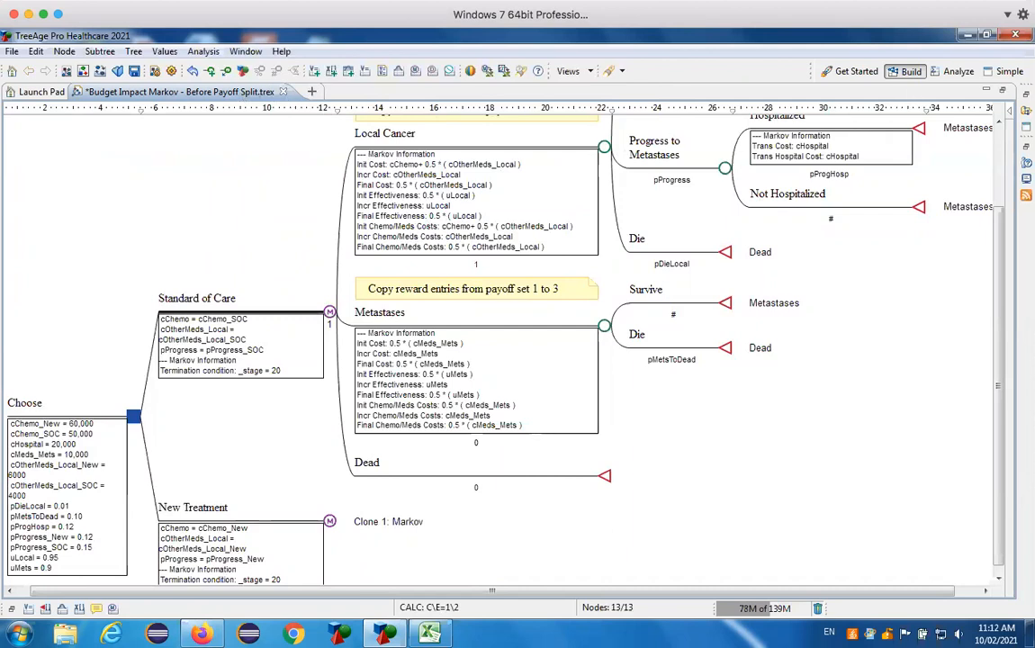
Close the Before Payoff Split model without saving and open Budget Impact Markov.trex from the Healthcare example models
click(1026, 95)
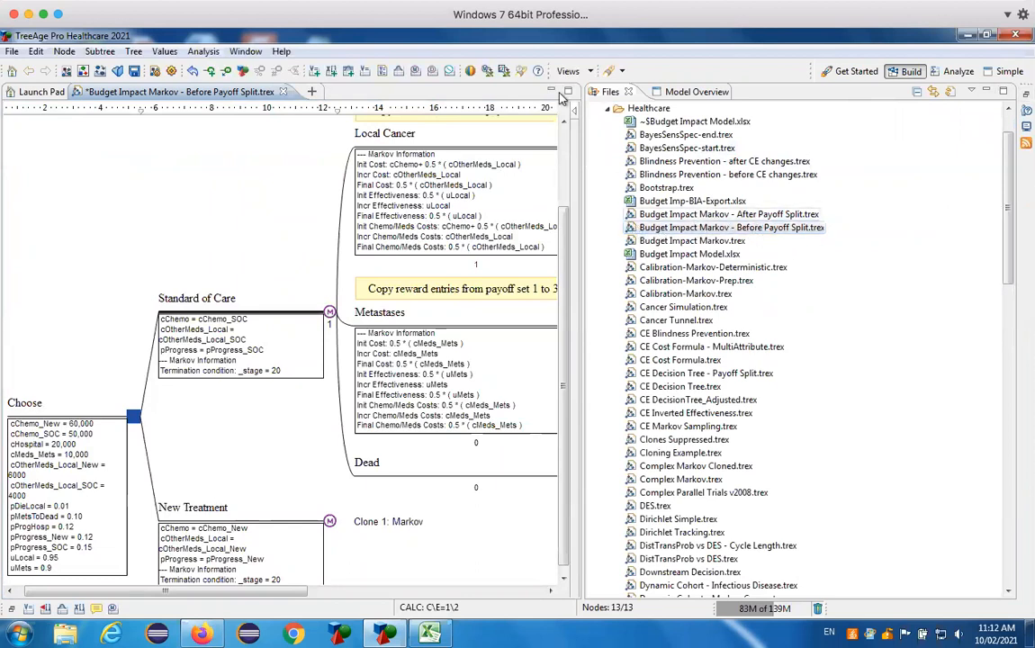
click(695, 217)
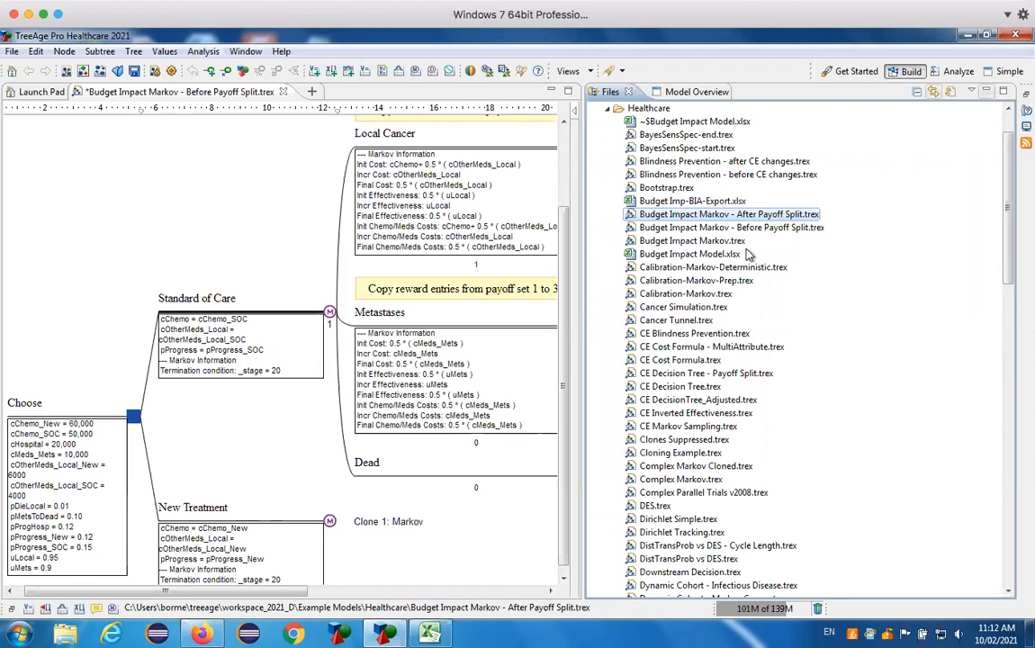
click(285, 92)
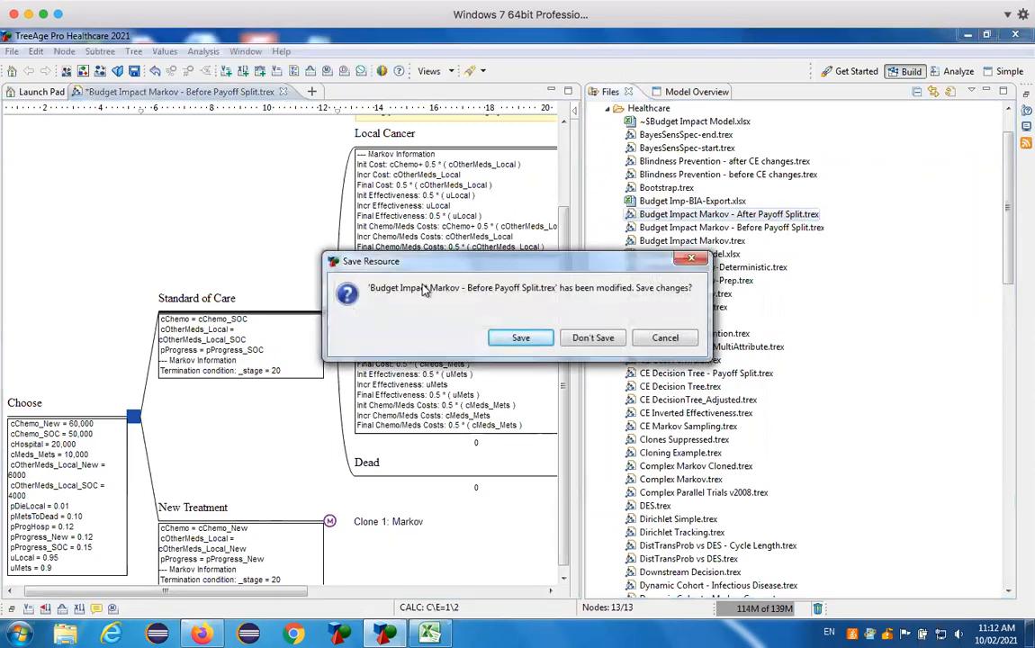
click(593, 338)
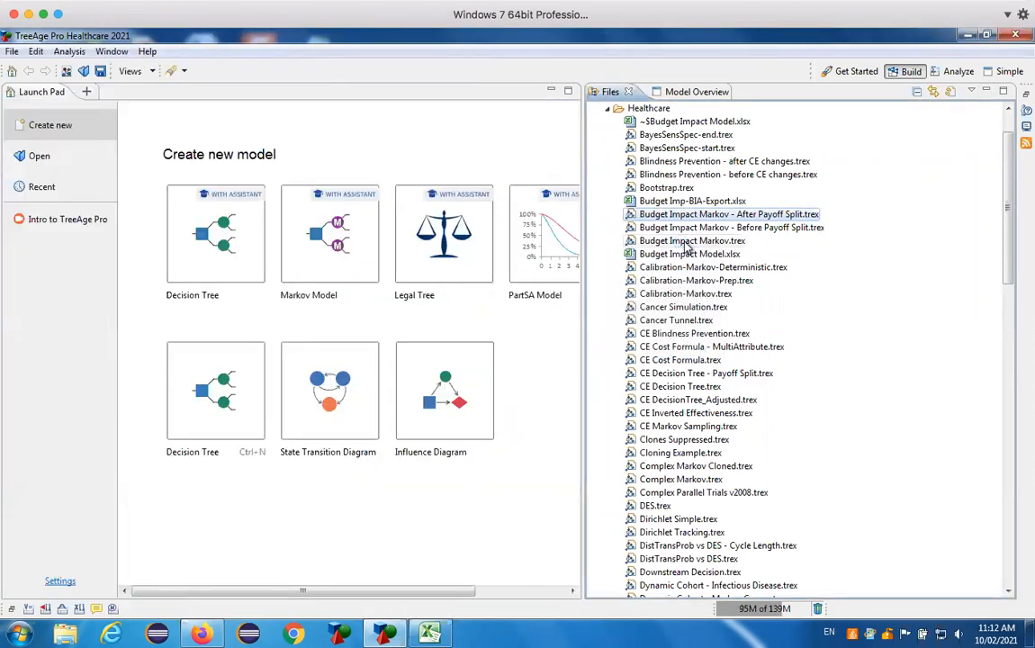
double_click(686, 243)
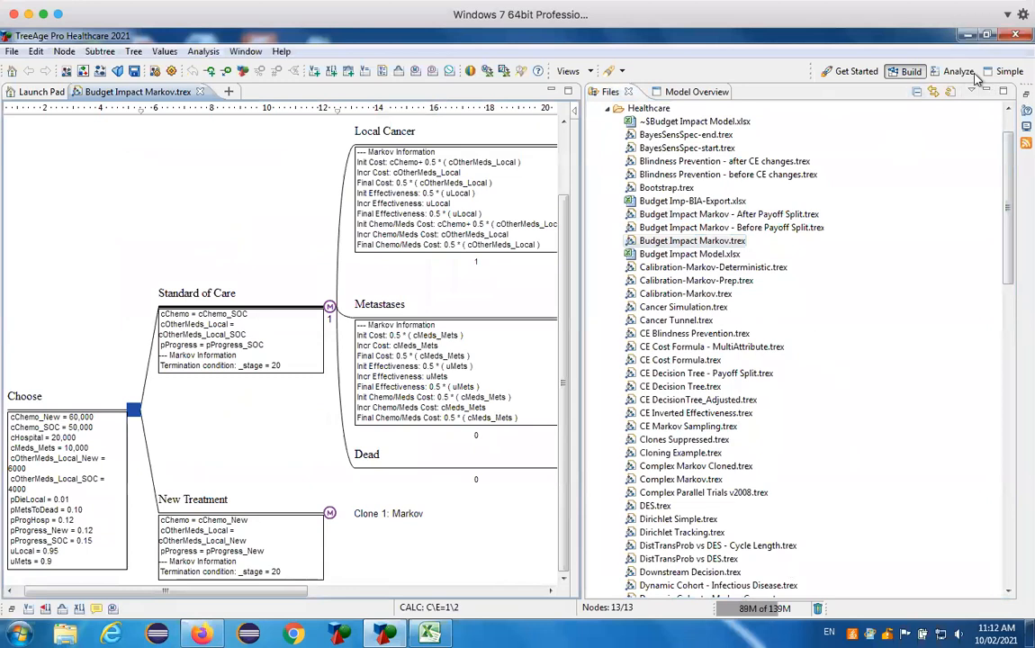
click(987, 93)
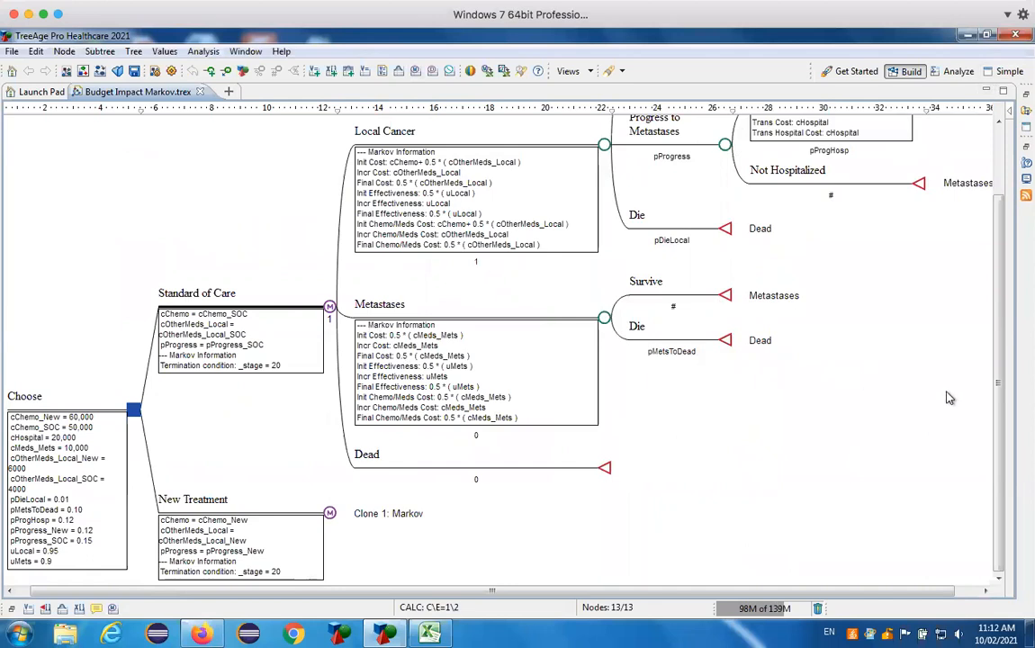
Open the Budget Impact view and shrink it to leave more room for the tree
drag(998, 419, 998, 405)
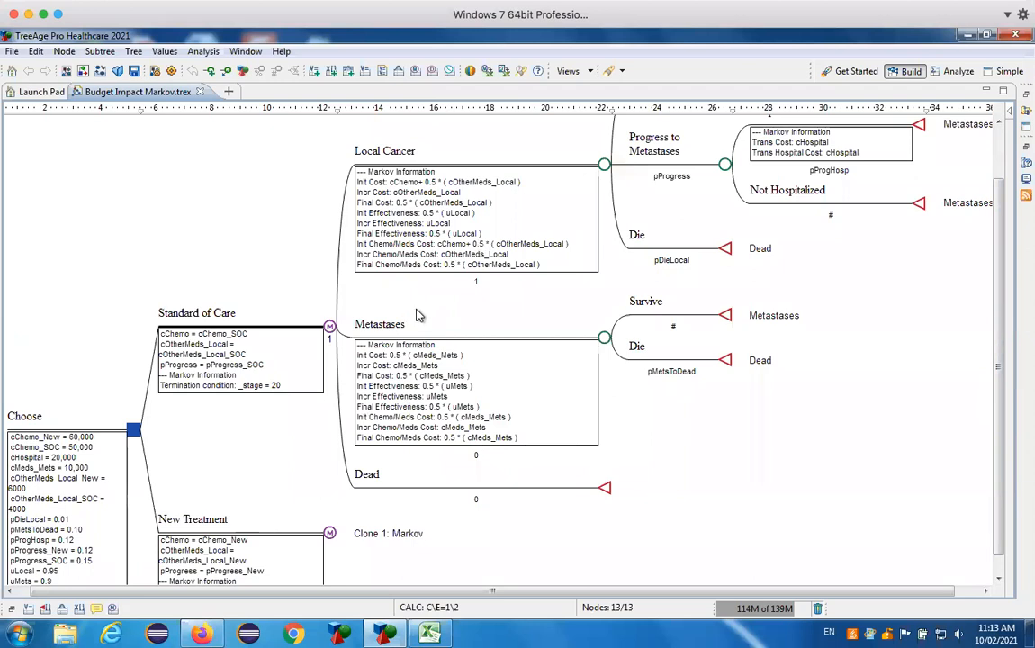
click(591, 70)
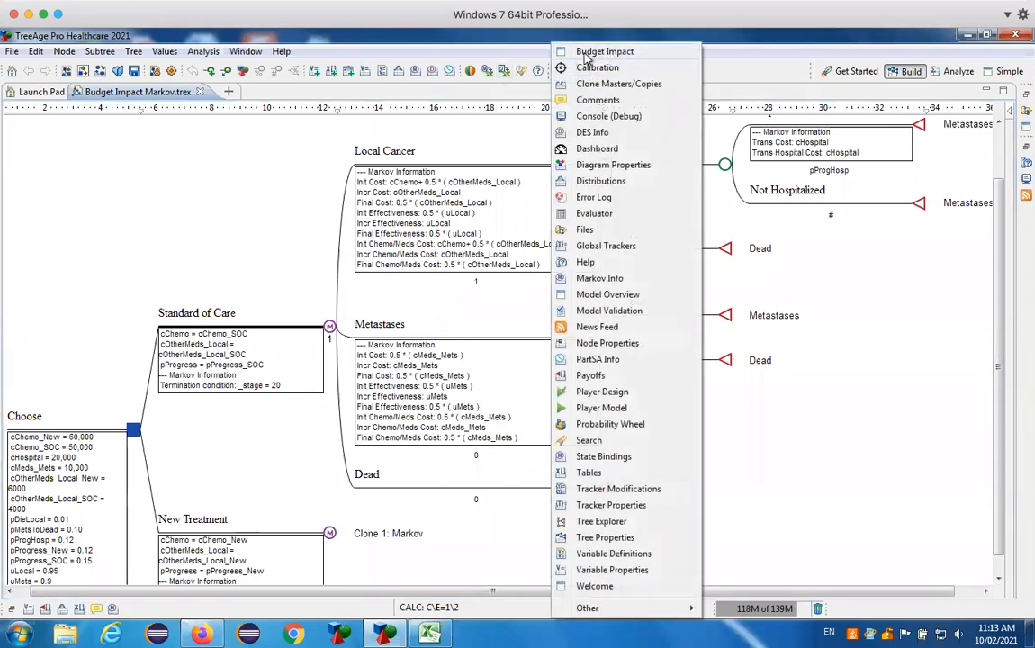
click(592, 52)
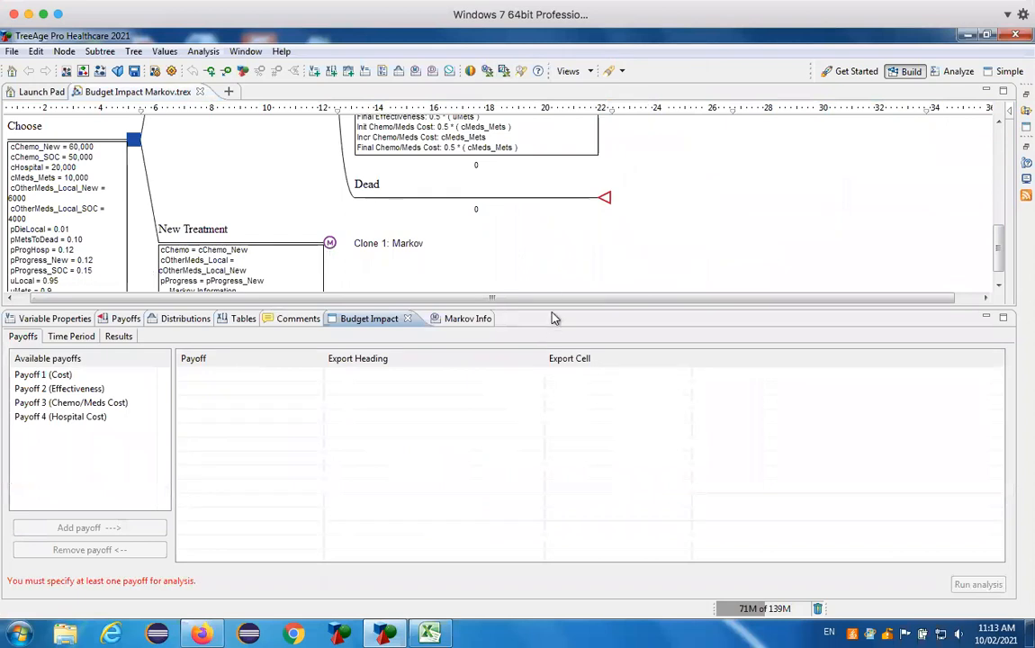
drag(554, 336, 575, 359)
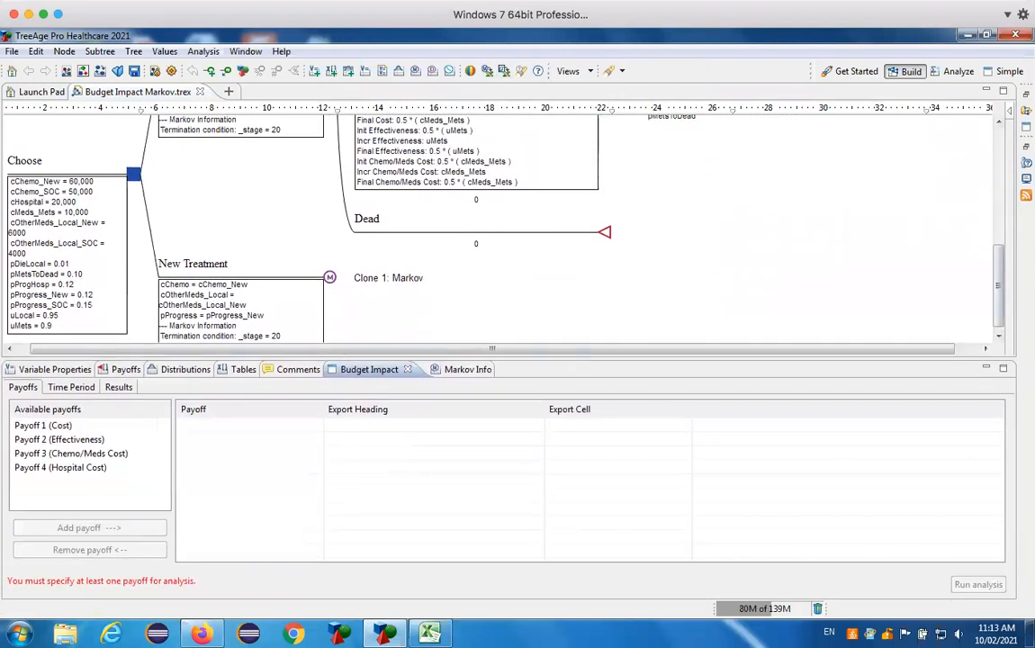
scroll(897, 270, up, 3)
scroll(585, 270, up, 1)
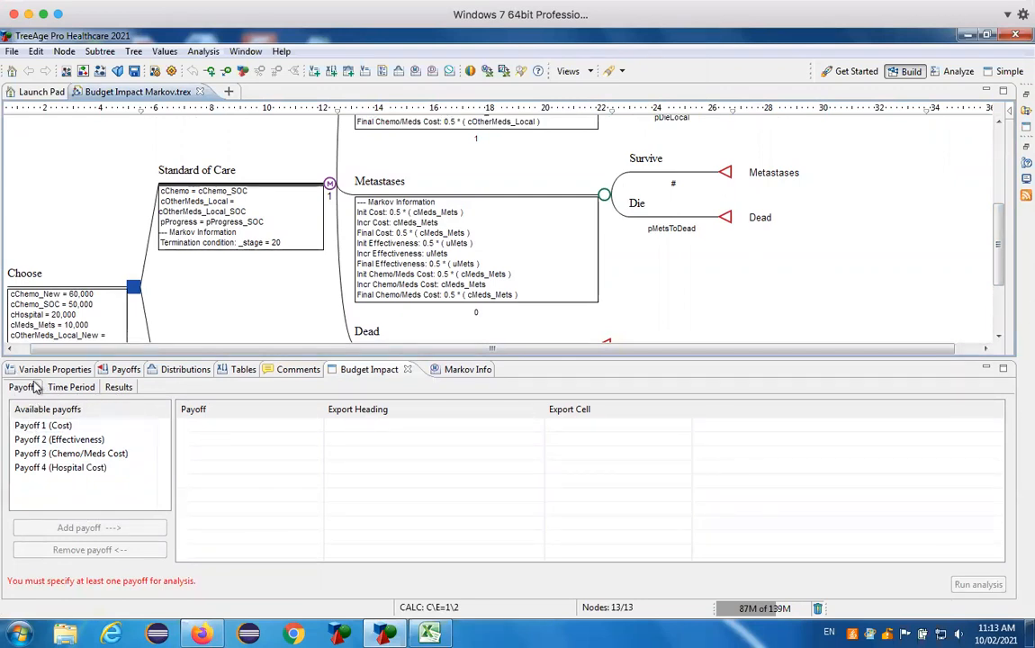
Add payoffs 1 (Cost), 3 (Chemo/Meds Cost) and 4 (Hospital Cost) to the budget impact analysis
click(36, 428)
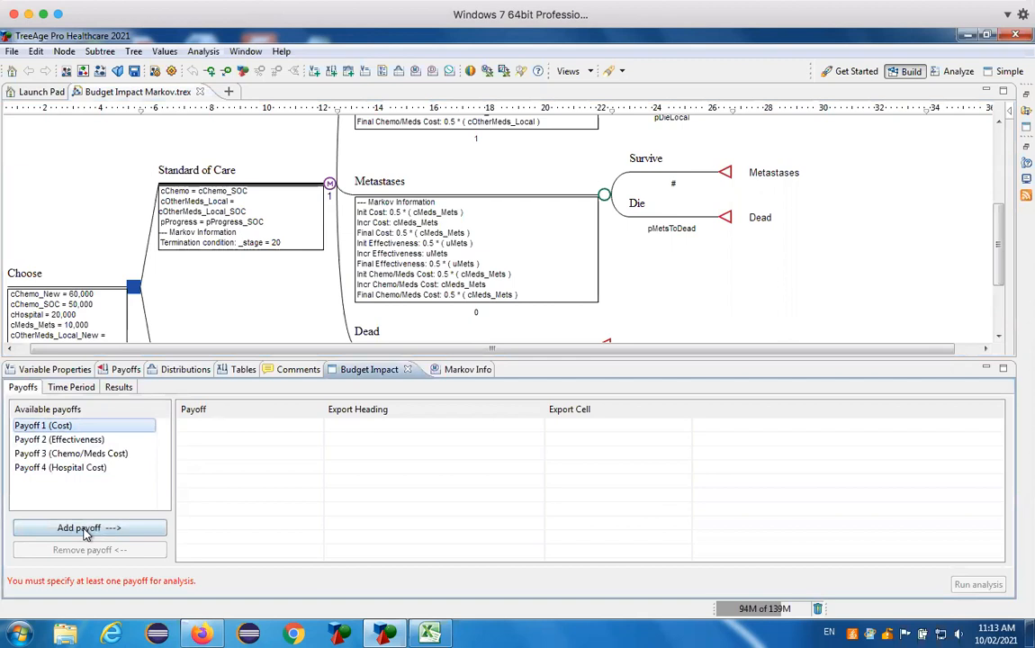
click(85, 532)
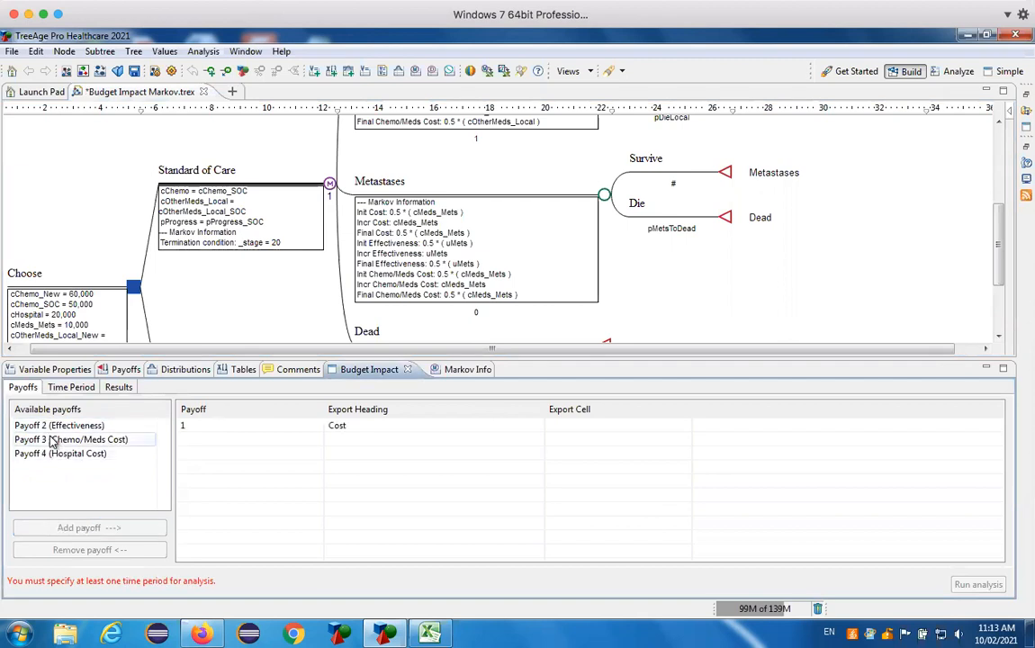
click(49, 440)
click(80, 528)
click(64, 440)
click(72, 530)
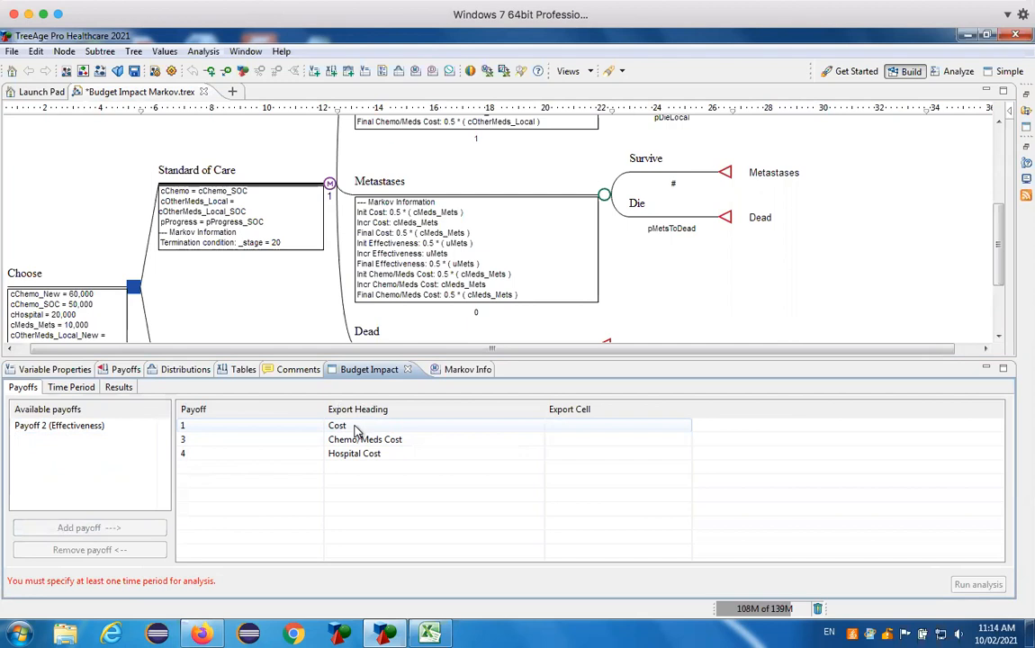
click(569, 427)
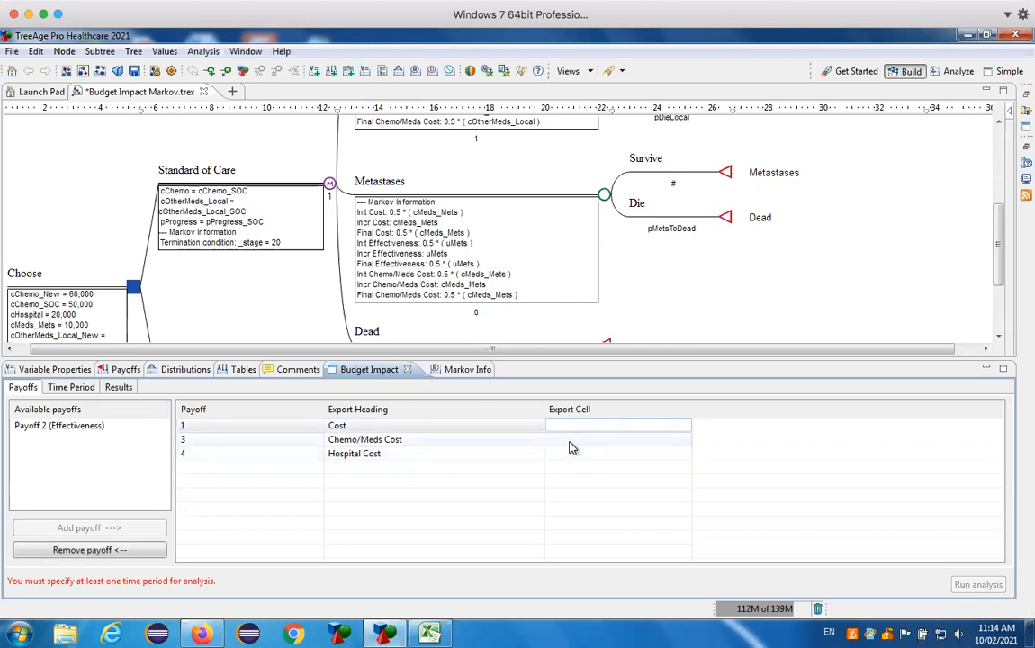
click(434, 452)
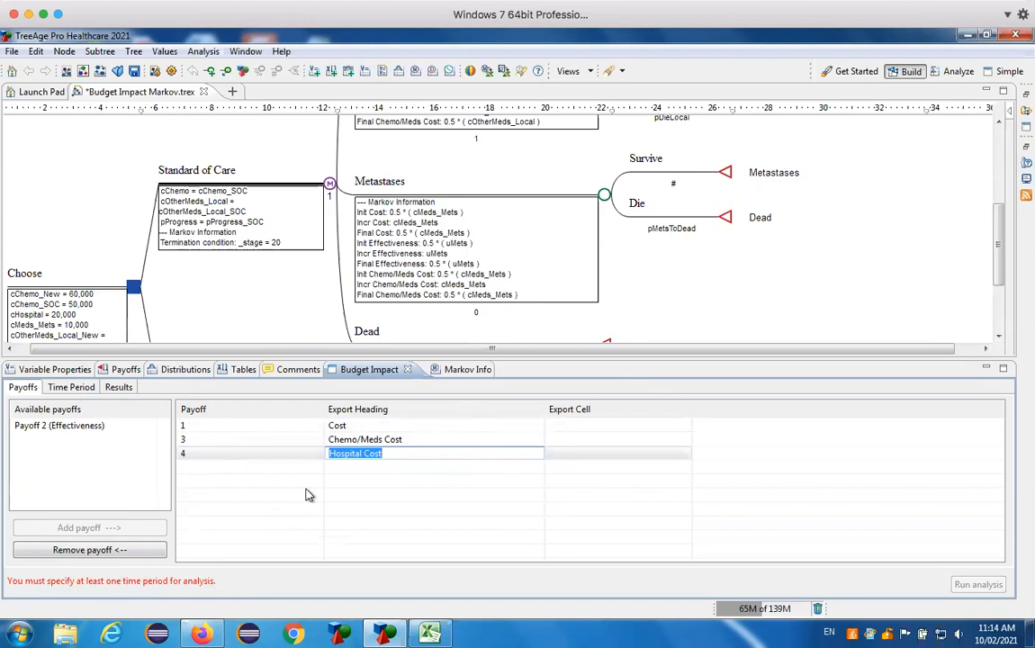
Create five time periods by template with annual cycle length, starting from year 1
click(72, 387)
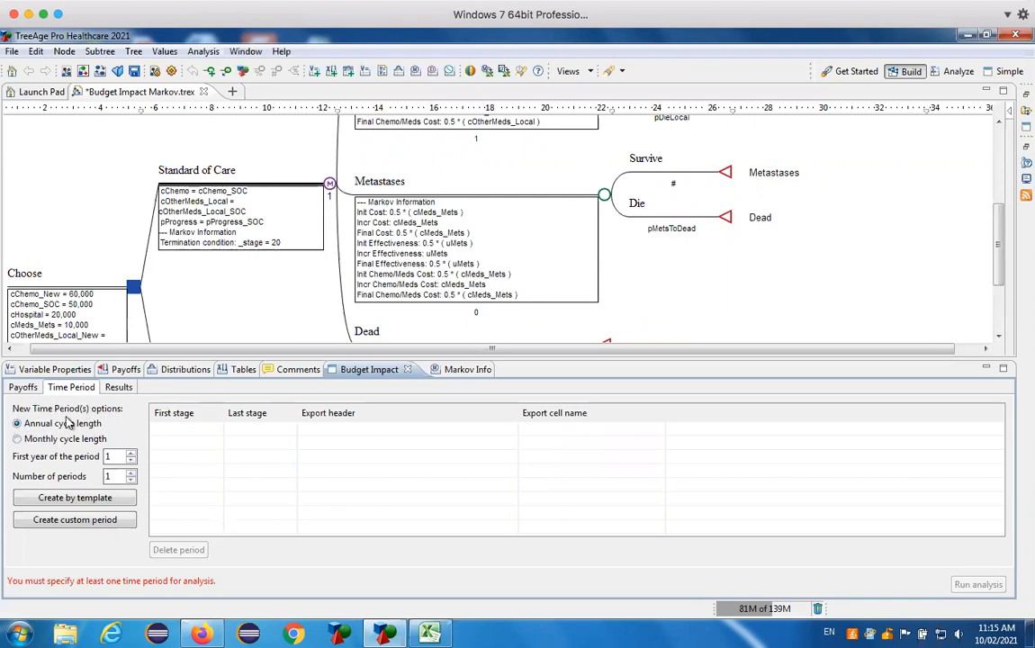
click(130, 473)
click(65, 500)
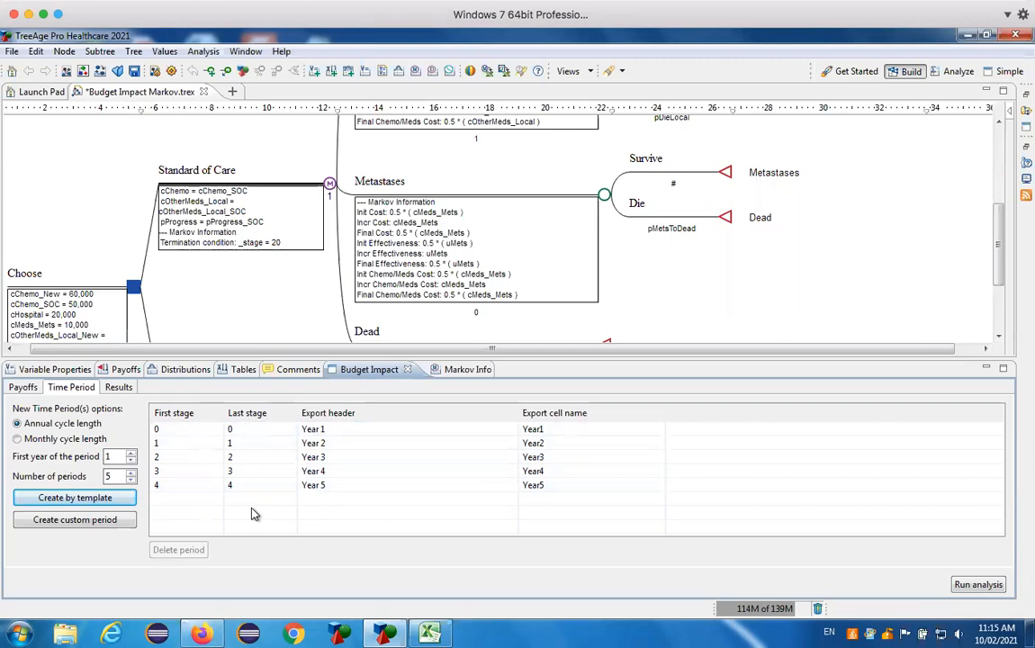
Add a custom time period and delete it again
click(113, 521)
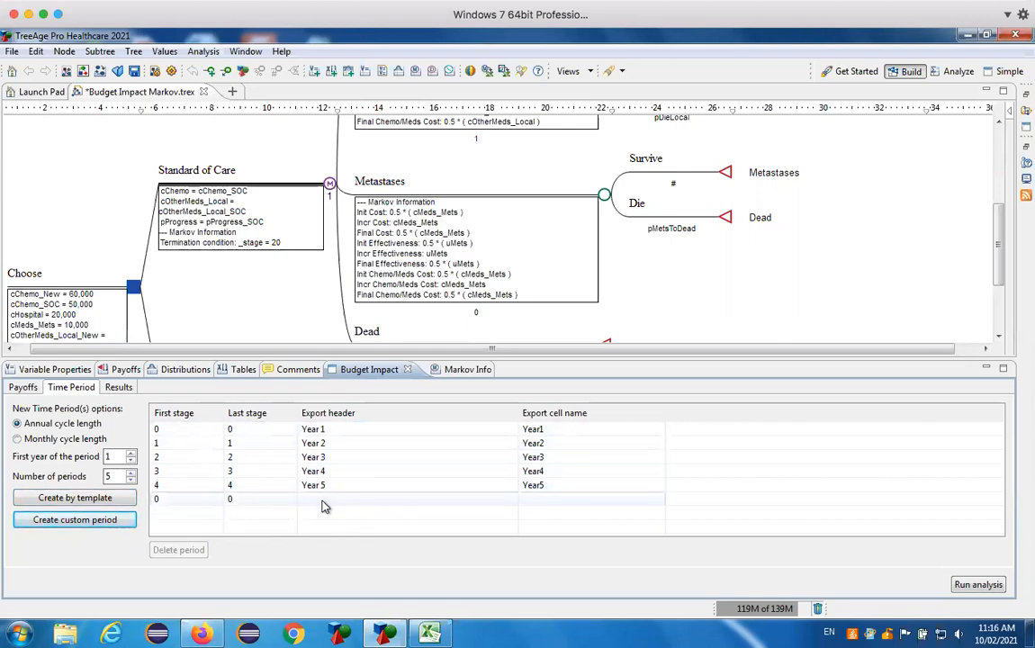
click(241, 500)
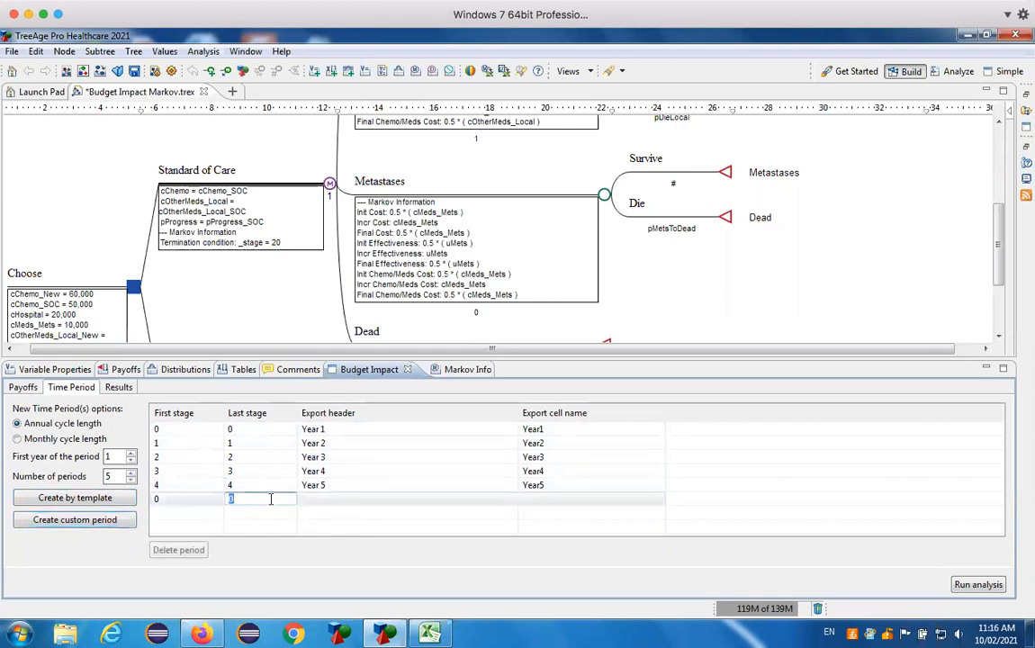
click(188, 553)
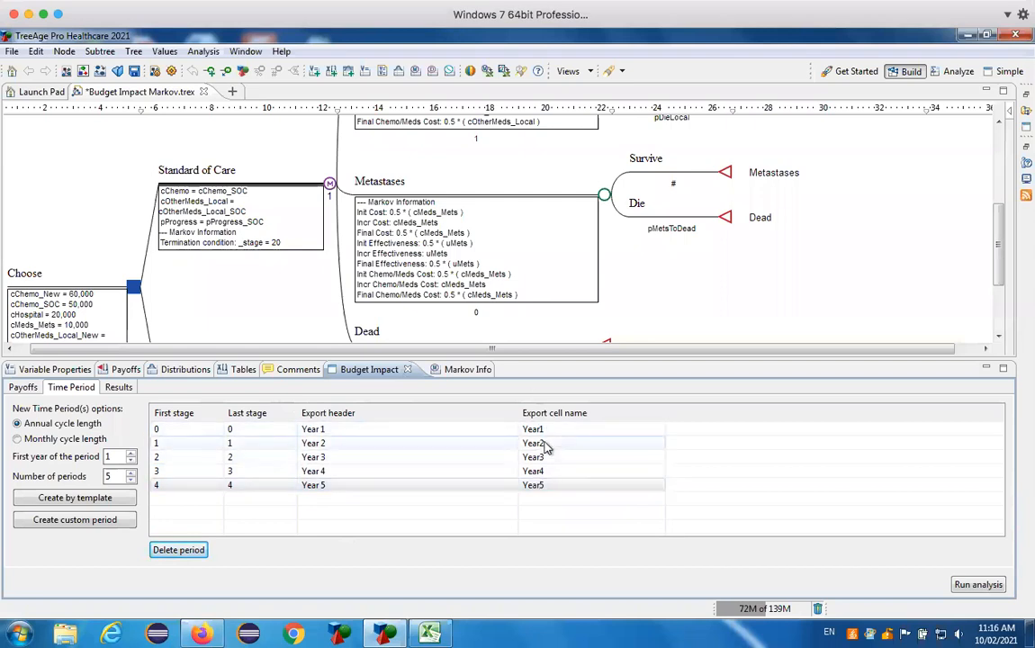
Run the budget impact analysis as a Cohort analysis and resize the results area to show both strategies' yearly costs
click(117, 389)
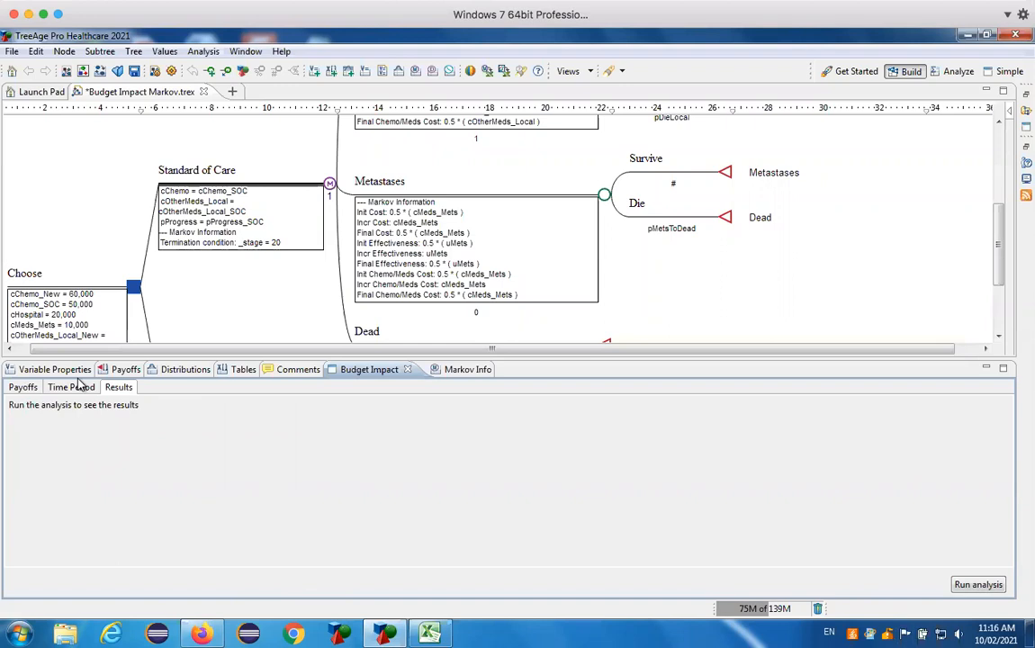
click(984, 587)
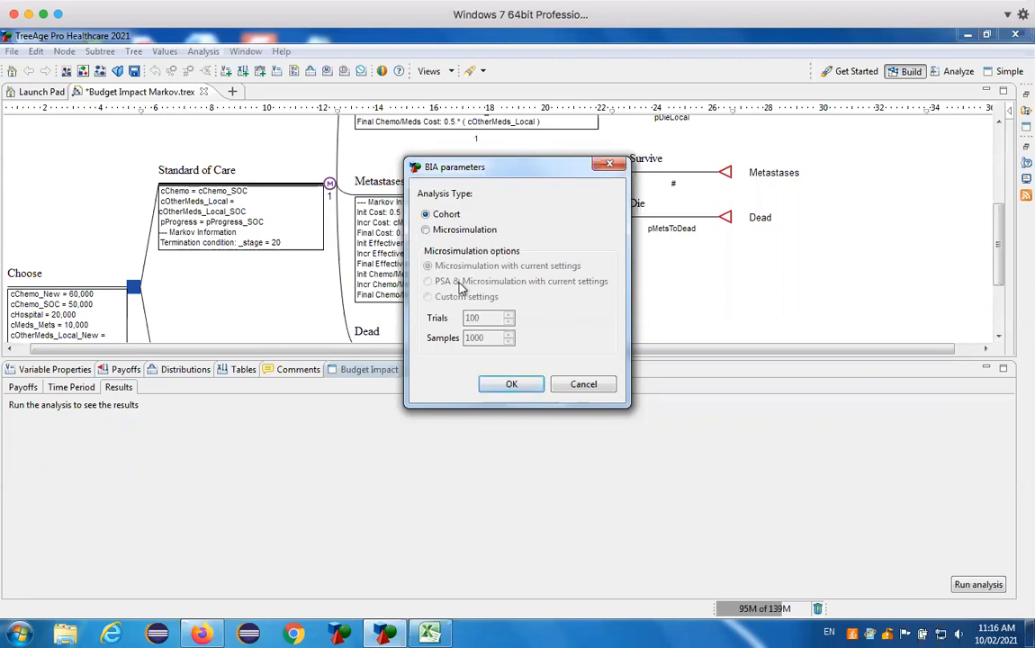
click(531, 386)
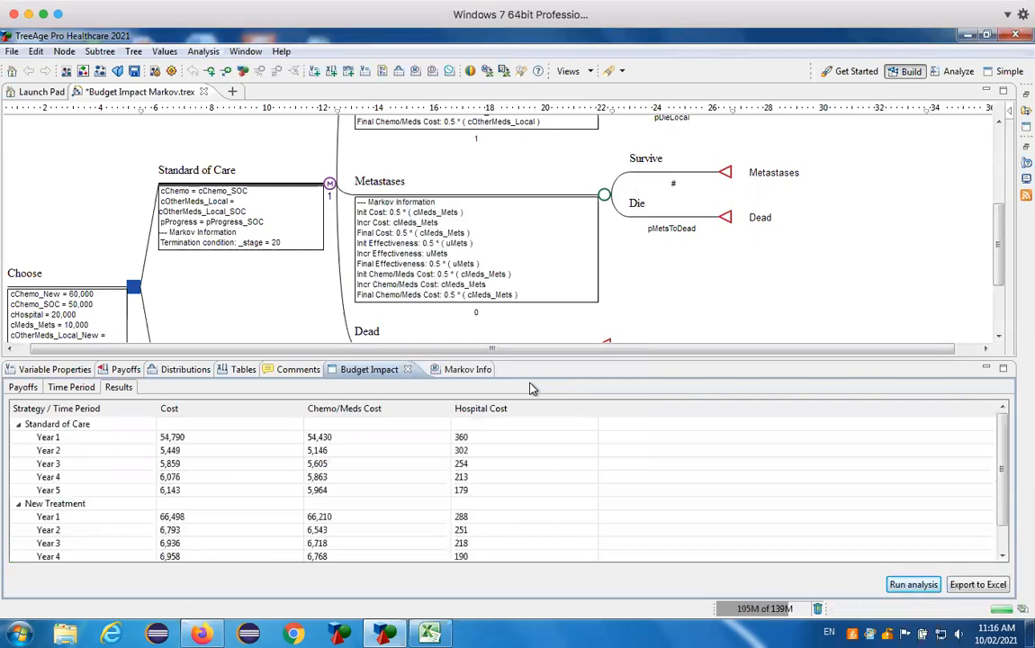
drag(528, 358, 493, 288)
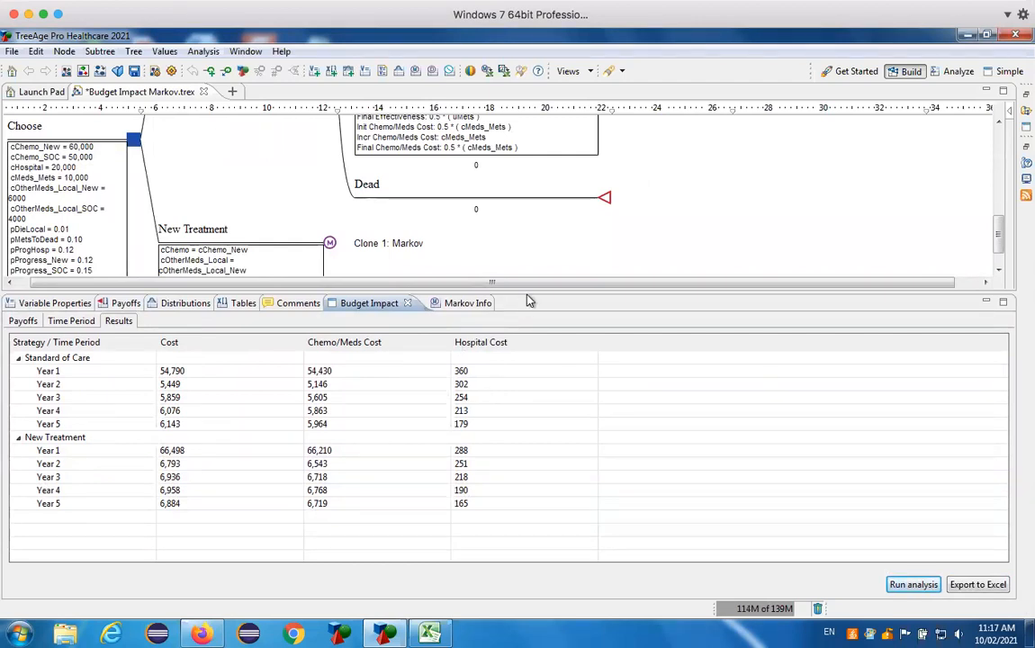
drag(527, 289, 477, 332)
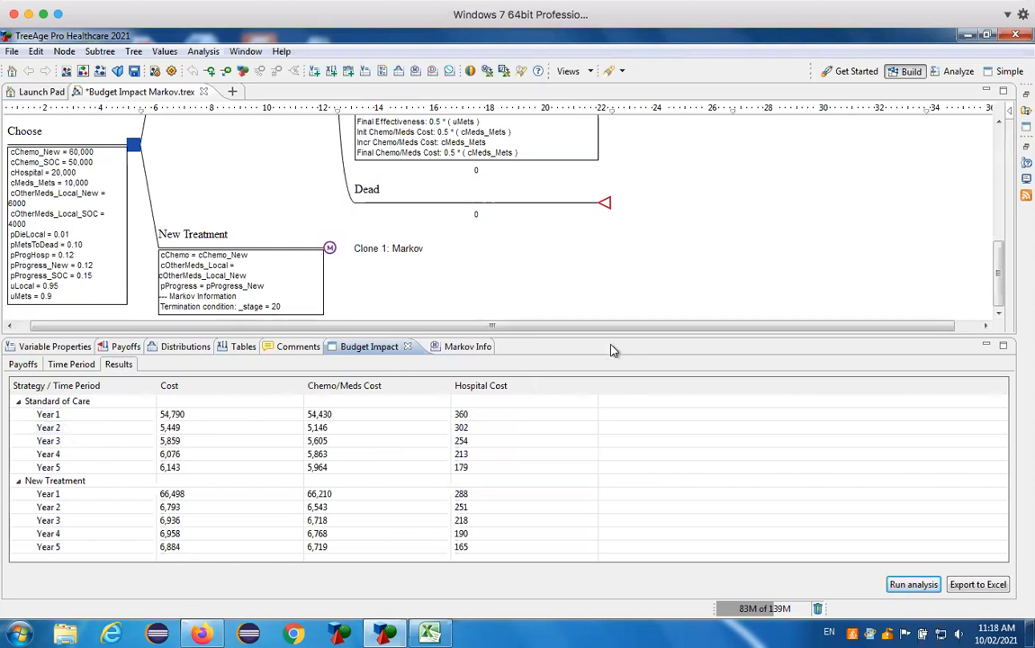
Export the budget impact results to Excel and auto-fit columns A to D on the Standard of Care sheet
mouse_move(610, 337)
mouse_down()
mouse_move(616, 378)
mouse_move(617, 333)
mouse_up()
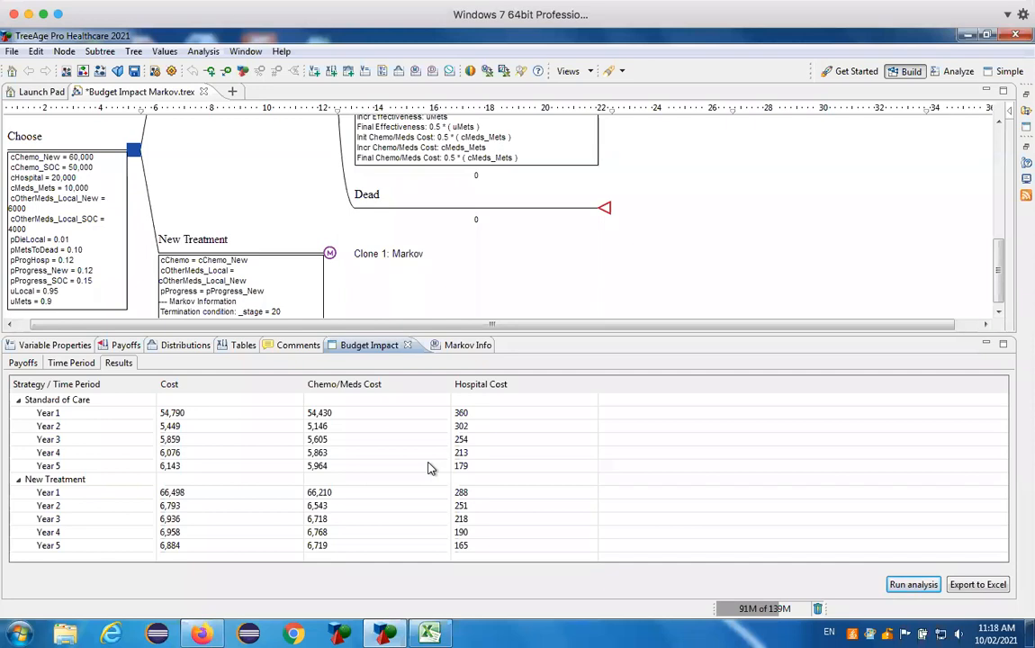
click(979, 585)
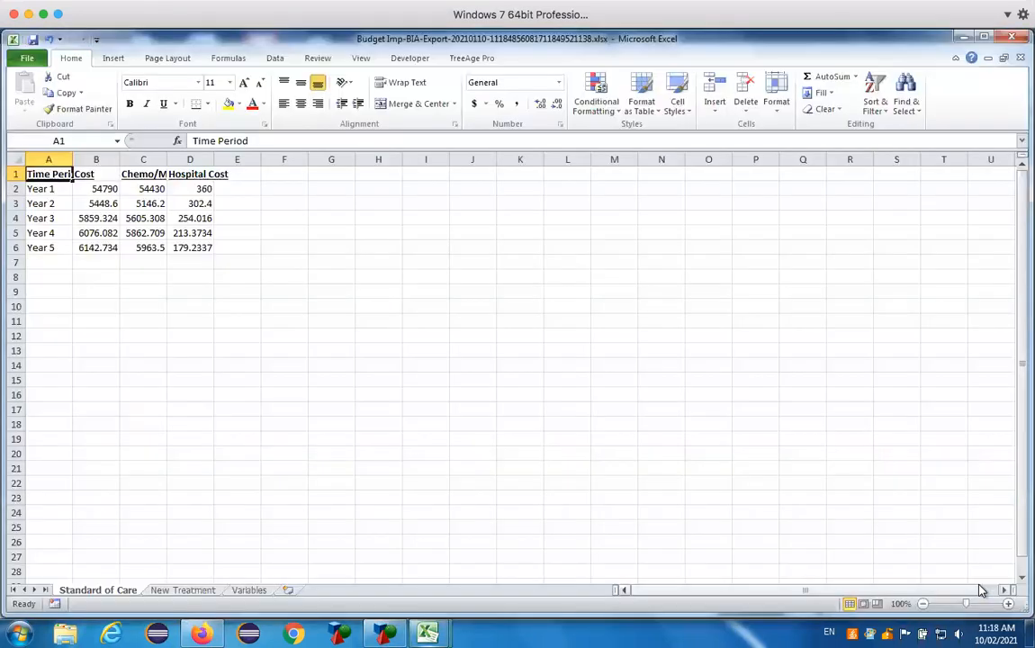
drag(71, 155, 71, 156)
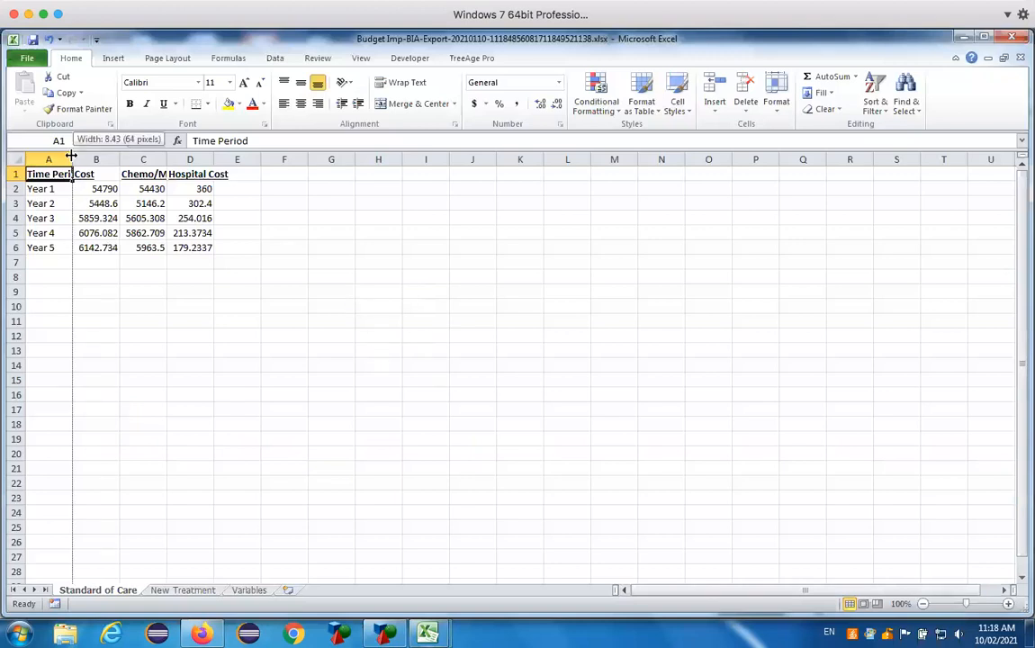
double_click(71, 155)
double_click(131, 158)
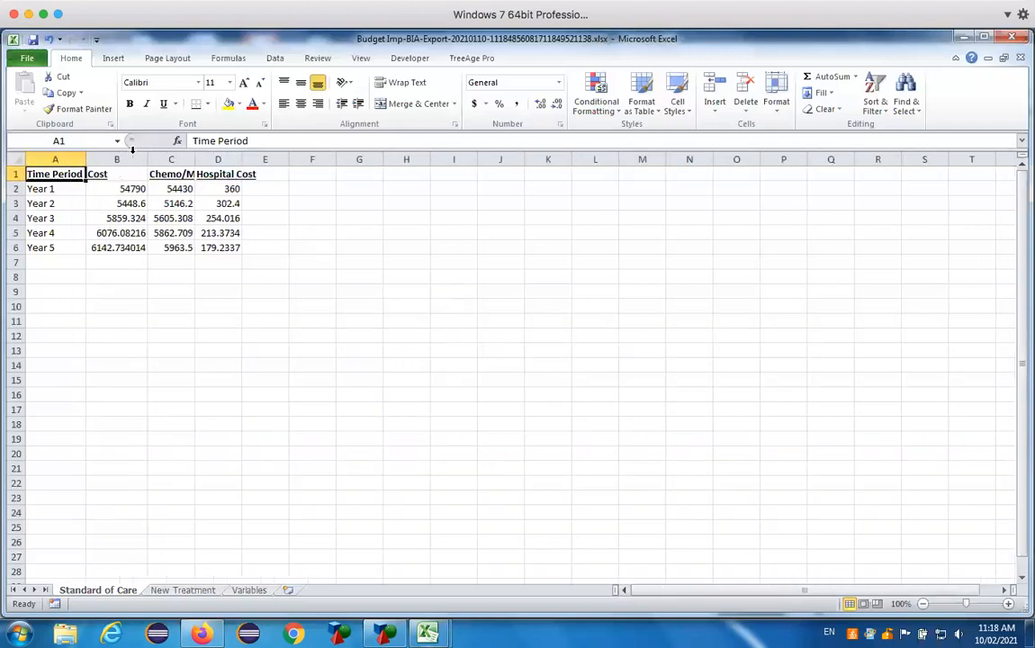
double_click(195, 158)
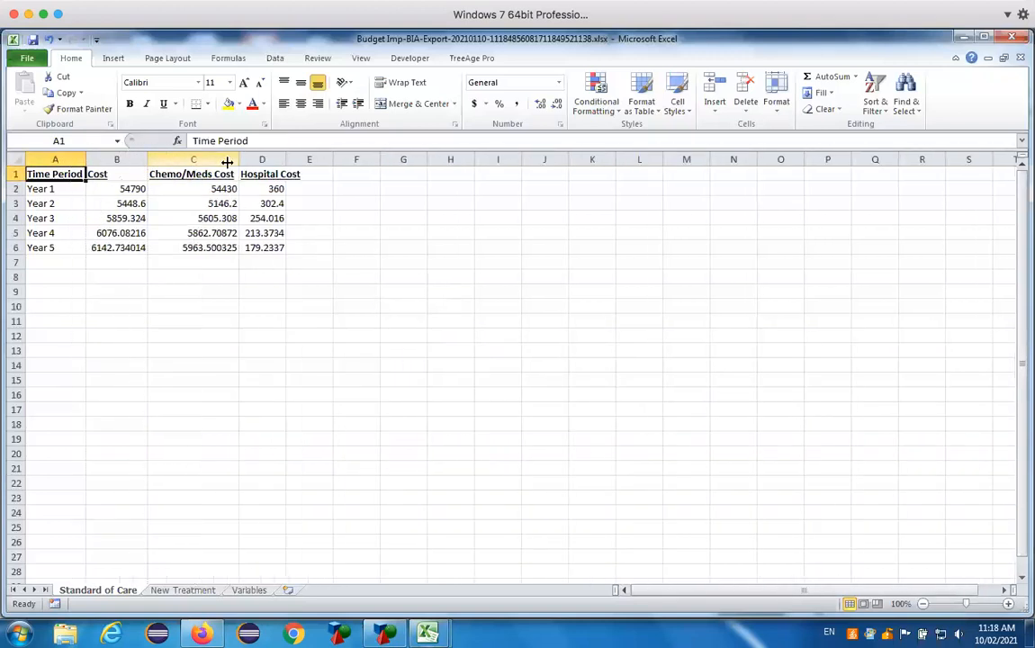
double_click(285, 159)
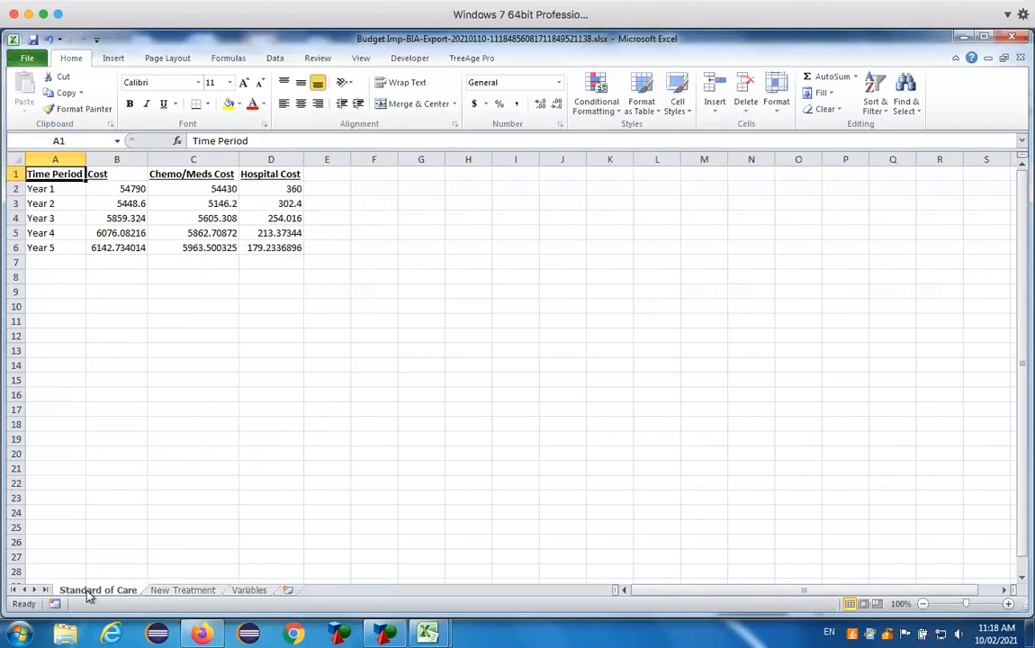
Examine the exported New Treatment and Standard of Care sheets, including the latter's chemo/meds and hospital cost columns and Year 1 to Year 5 rows
click(179, 593)
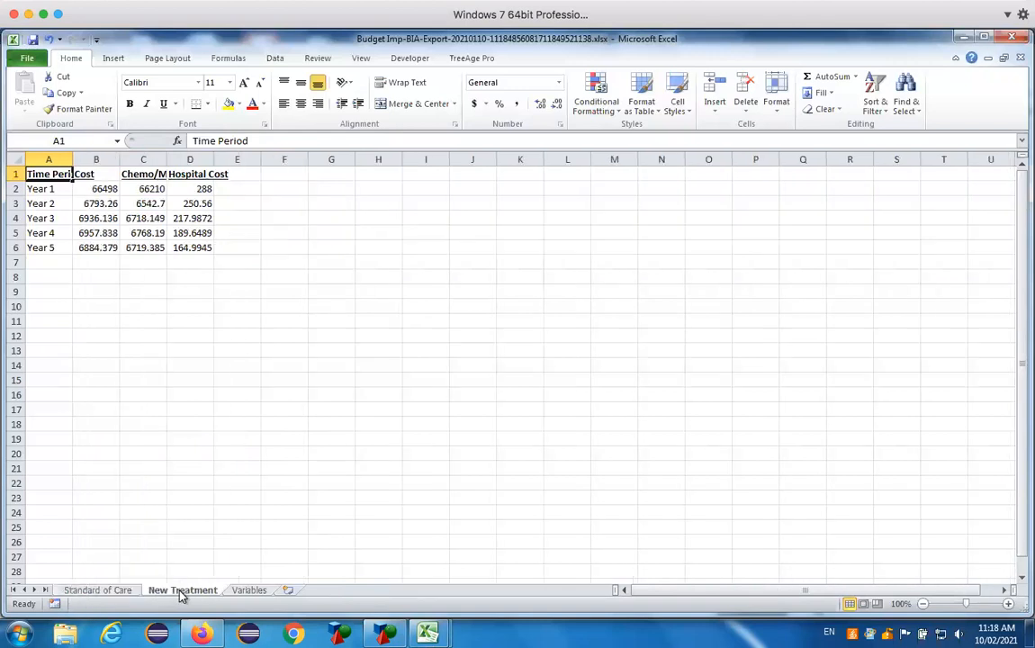
click(106, 591)
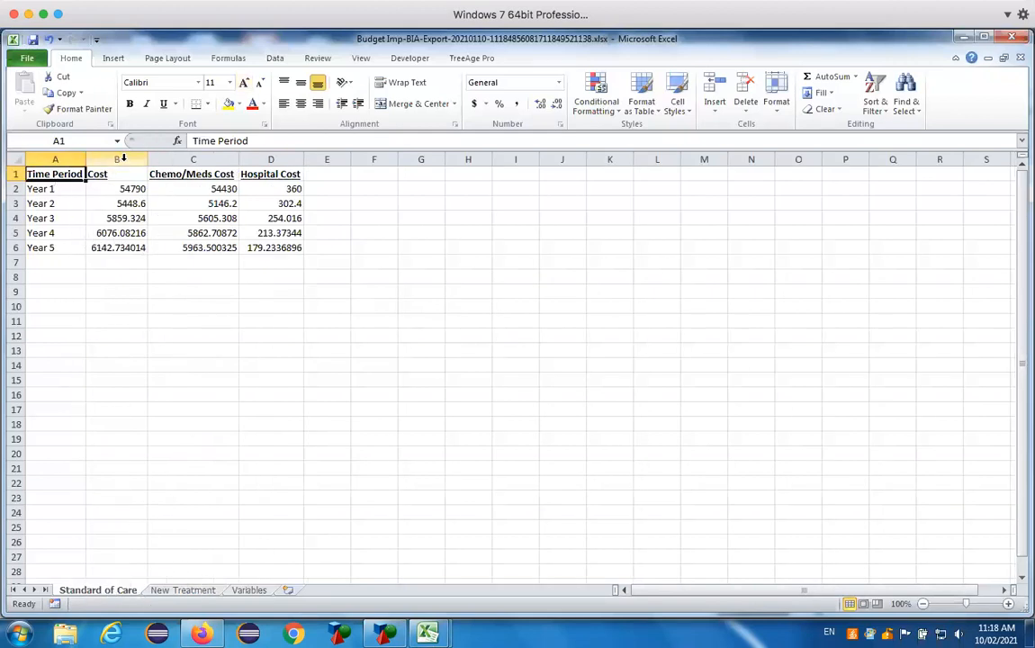
click(124, 159)
click(221, 160)
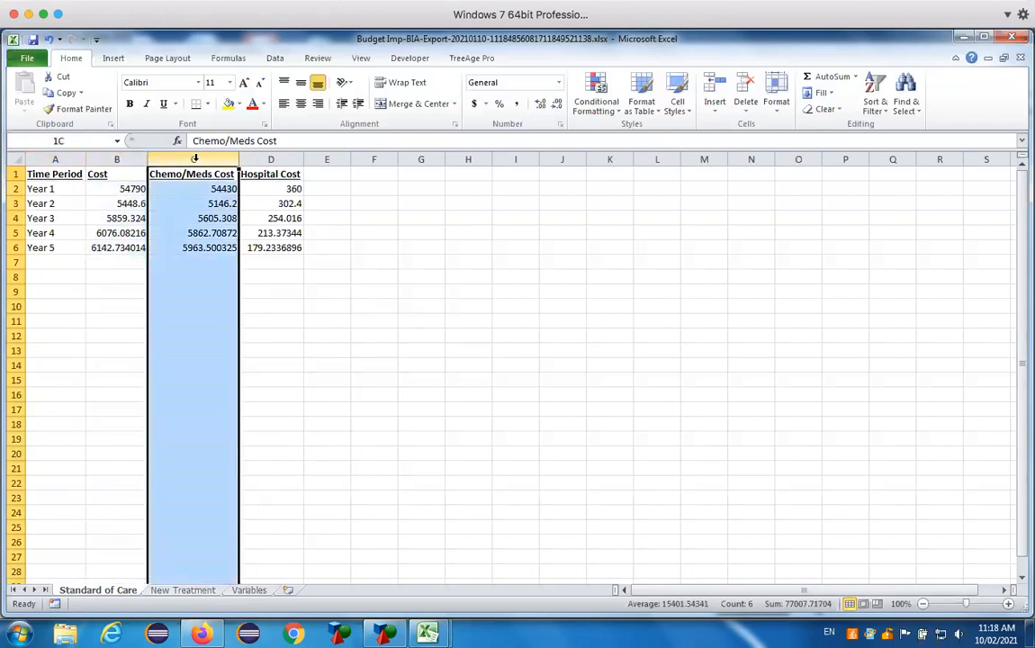
click(280, 159)
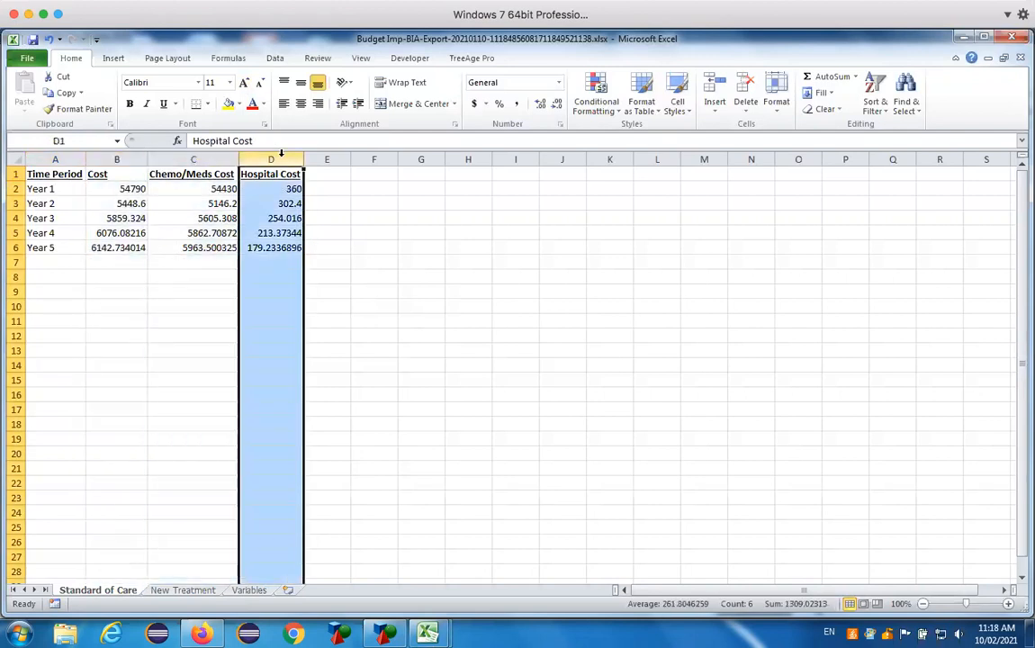
click(195, 334)
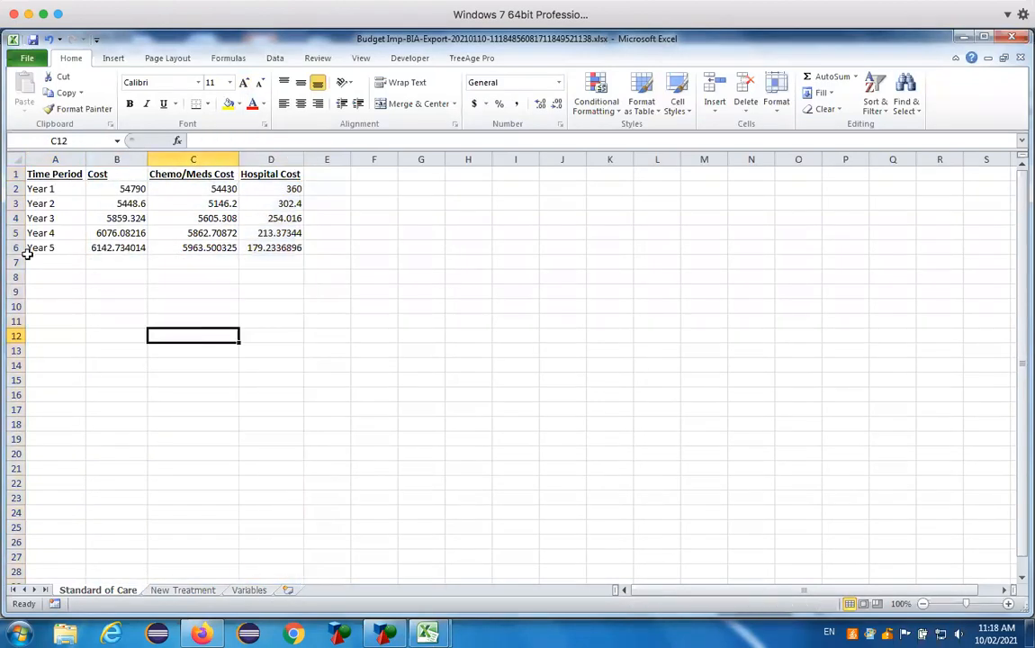
click(13, 189)
click(14, 204)
click(16, 218)
click(16, 232)
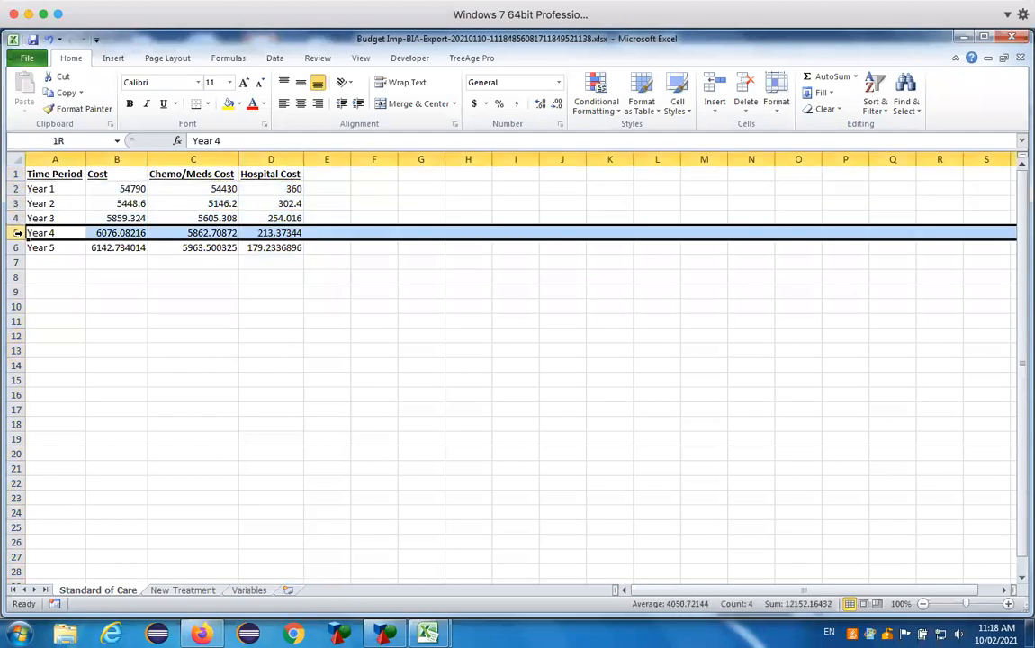
click(15, 247)
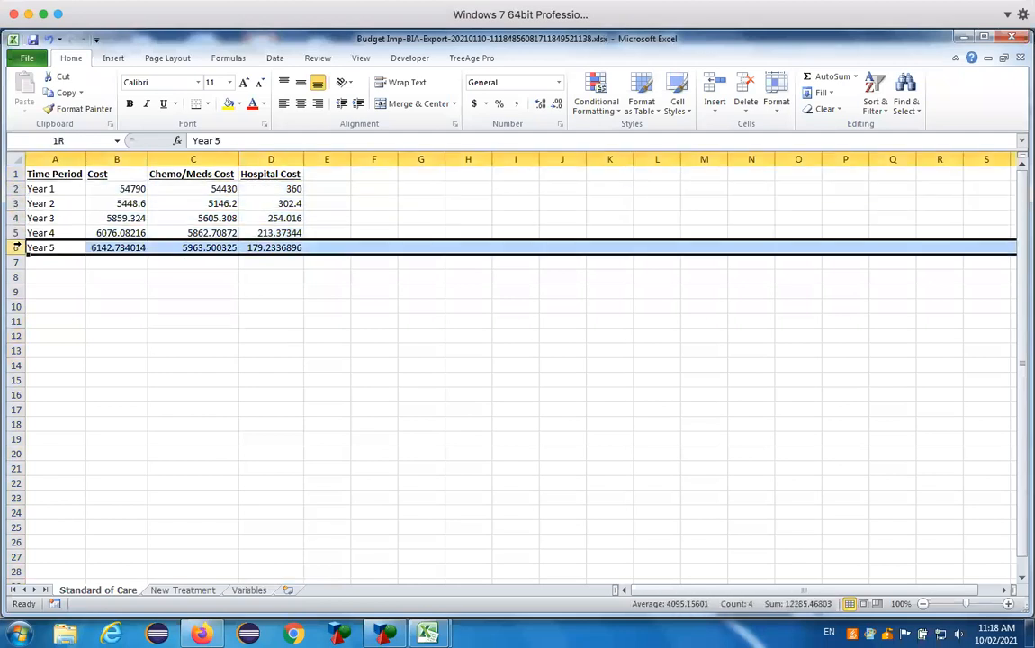
Check the defined cell names of the Year 1 cost and the Year 1 and Year 2 chemo/meds costs on the Standard of Care sheet
click(126, 188)
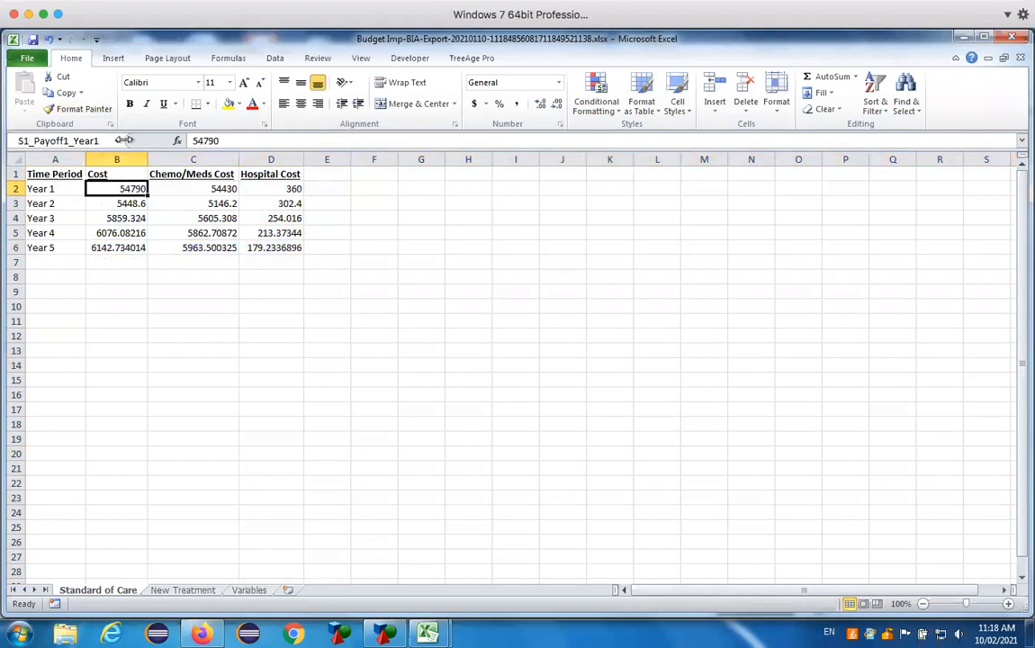
click(198, 189)
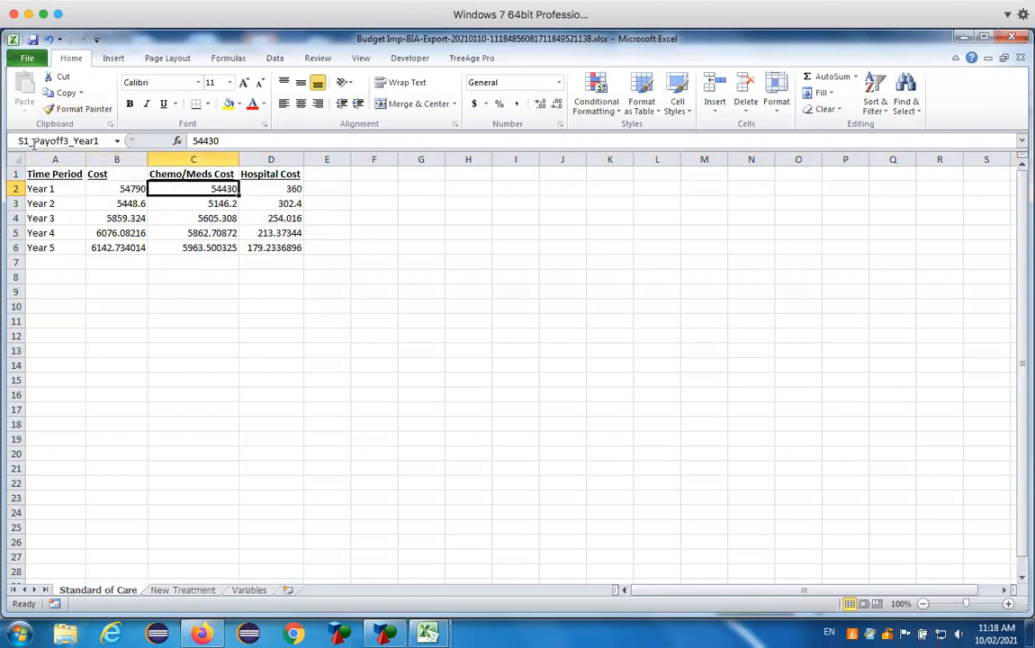
click(195, 198)
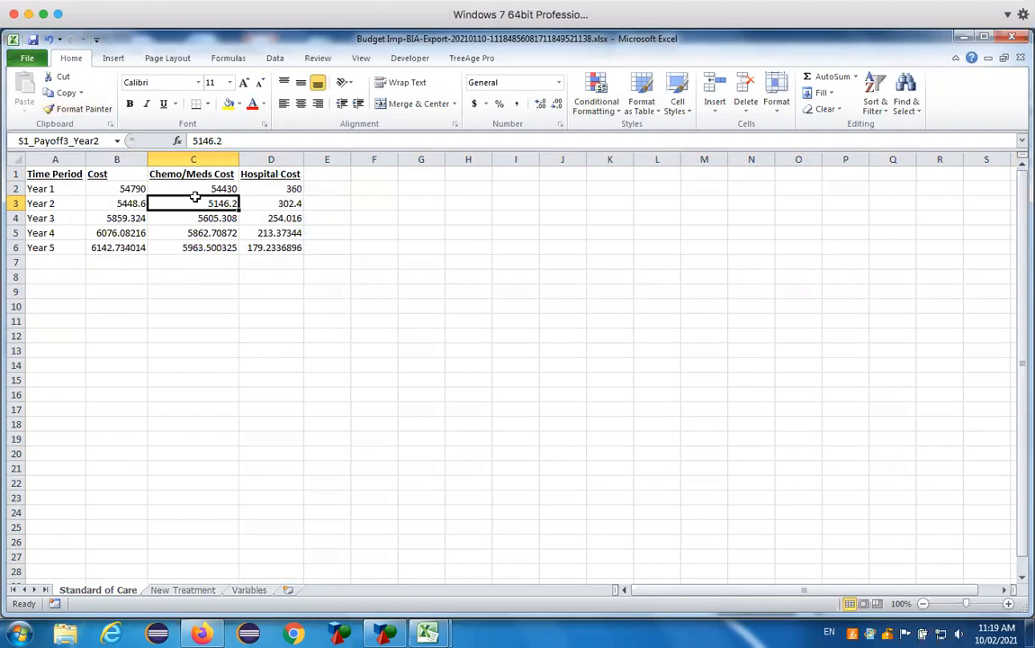
Auto-fit the variable name column on the exported Variables sheet and return to the Standard of Care sheet
click(183, 590)
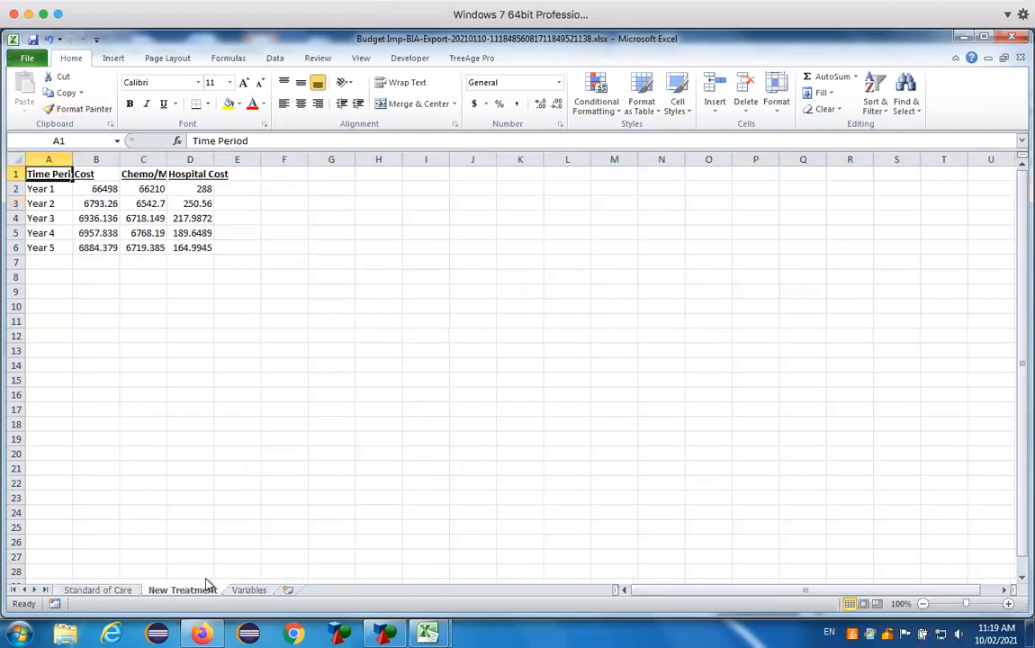
click(248, 590)
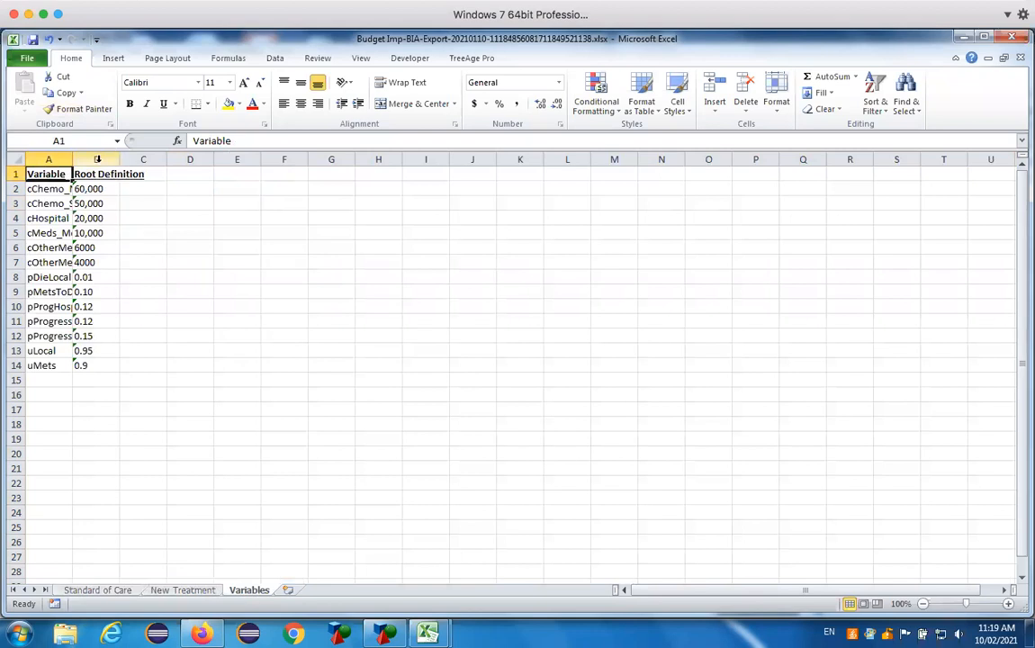
double_click(72, 159)
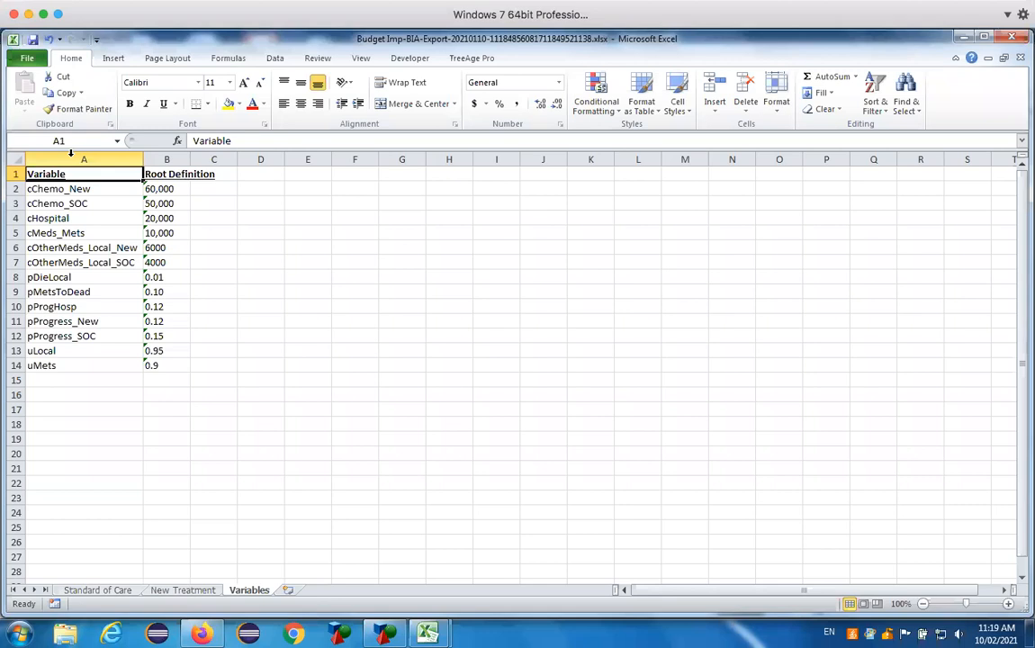
click(98, 591)
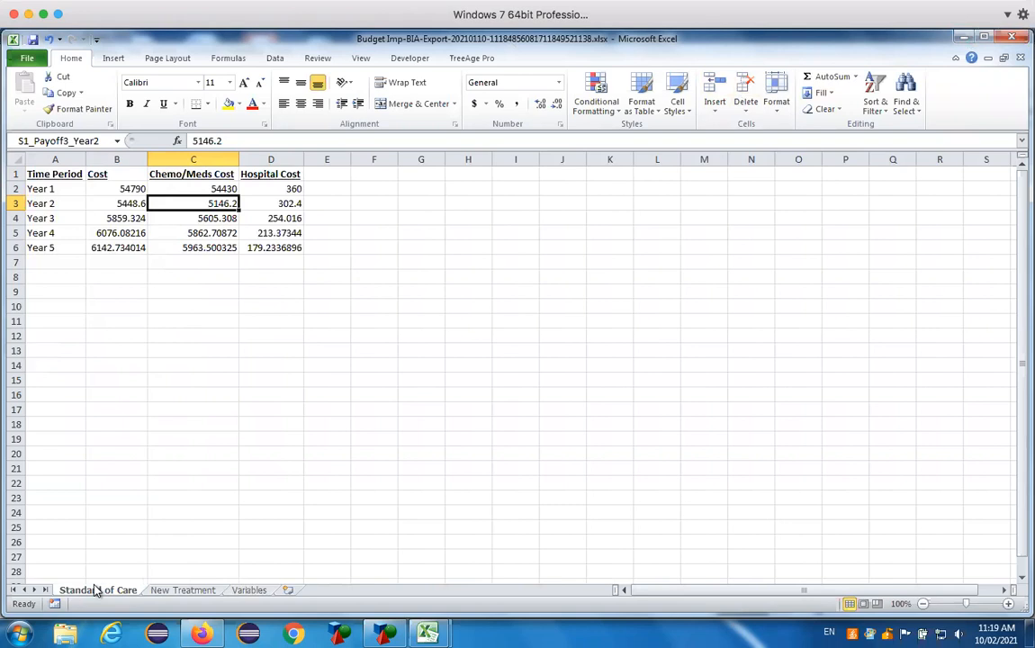
Minimize the exported workbook and bring up the Budget Impact Model.xlsx workbook
click(966, 41)
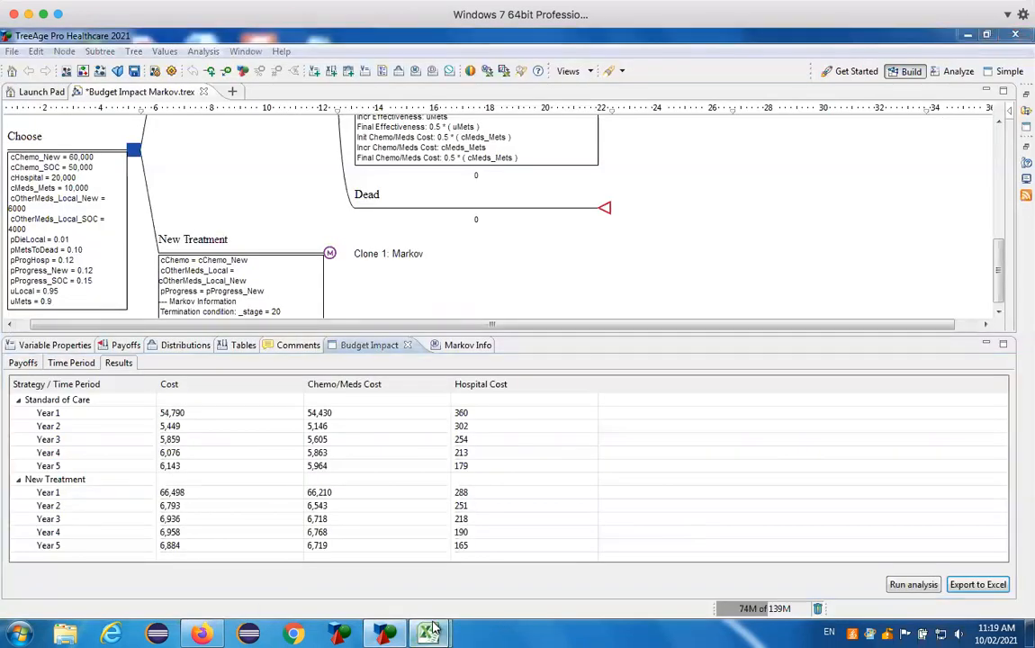
mouse_move(432, 629)
click(335, 499)
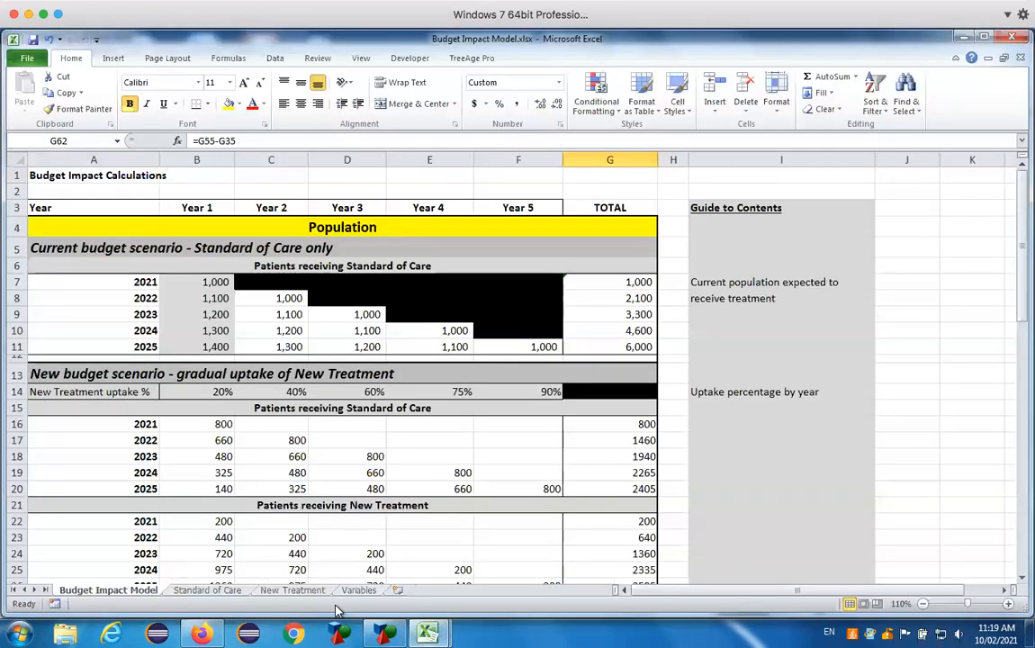
Locate the Budget Impact Markov and Budget Impact Model files in TreeAge Pro's Healthcare folder, then return to the Excel model with its window maximized
click(387, 631)
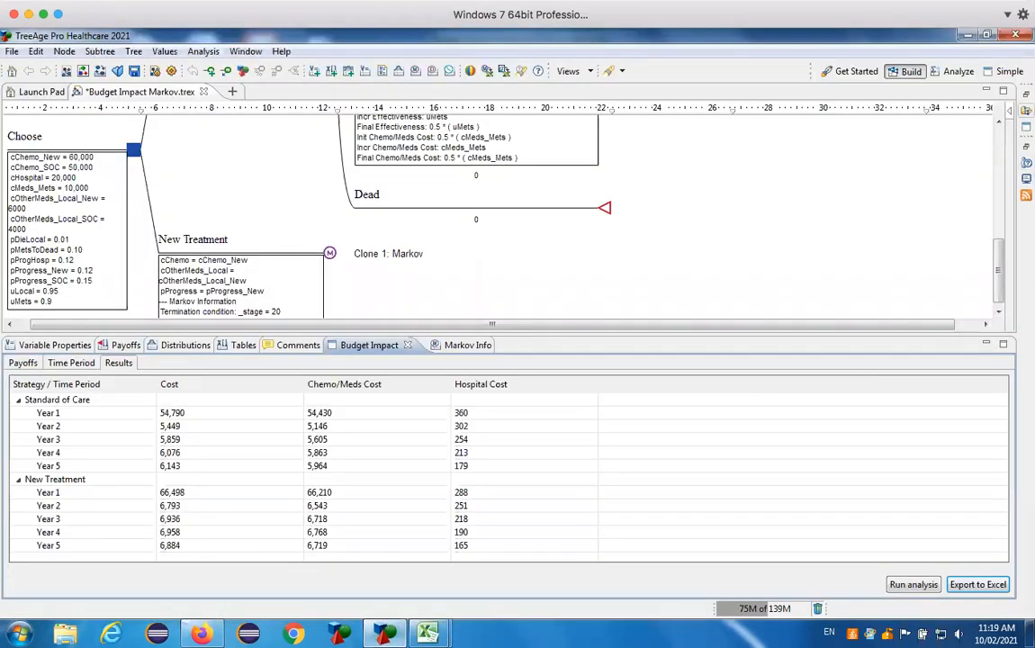
click(1026, 94)
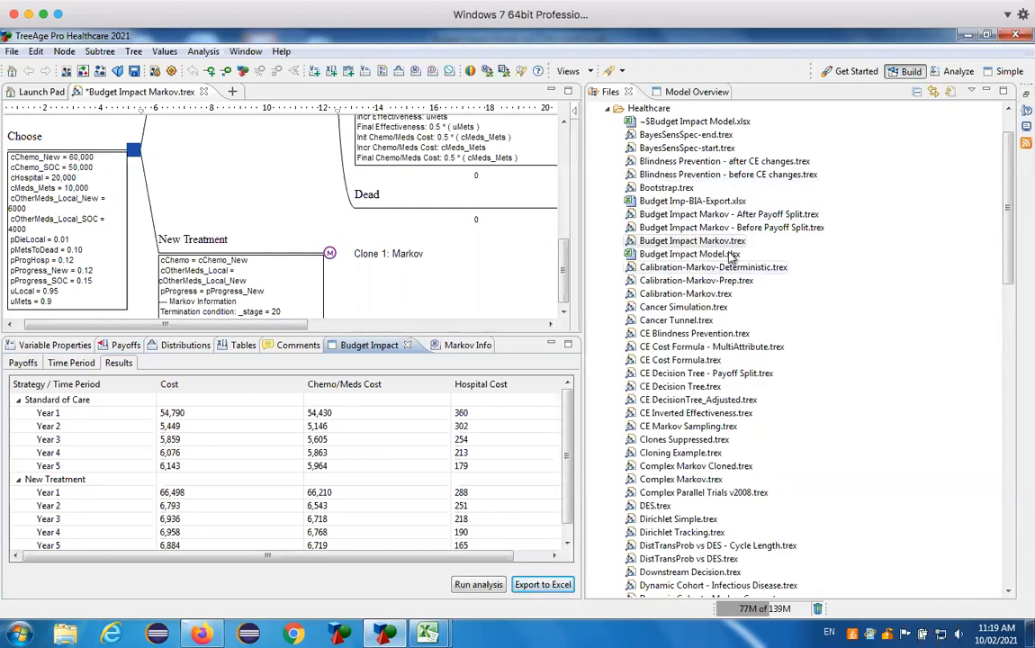
click(666, 240)
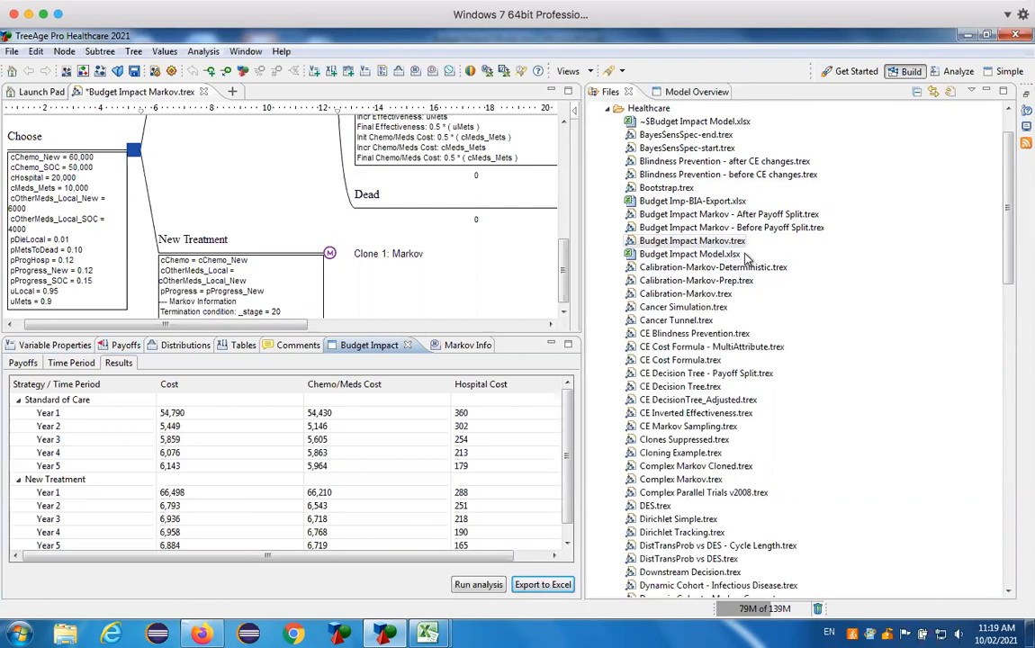
click(964, 34)
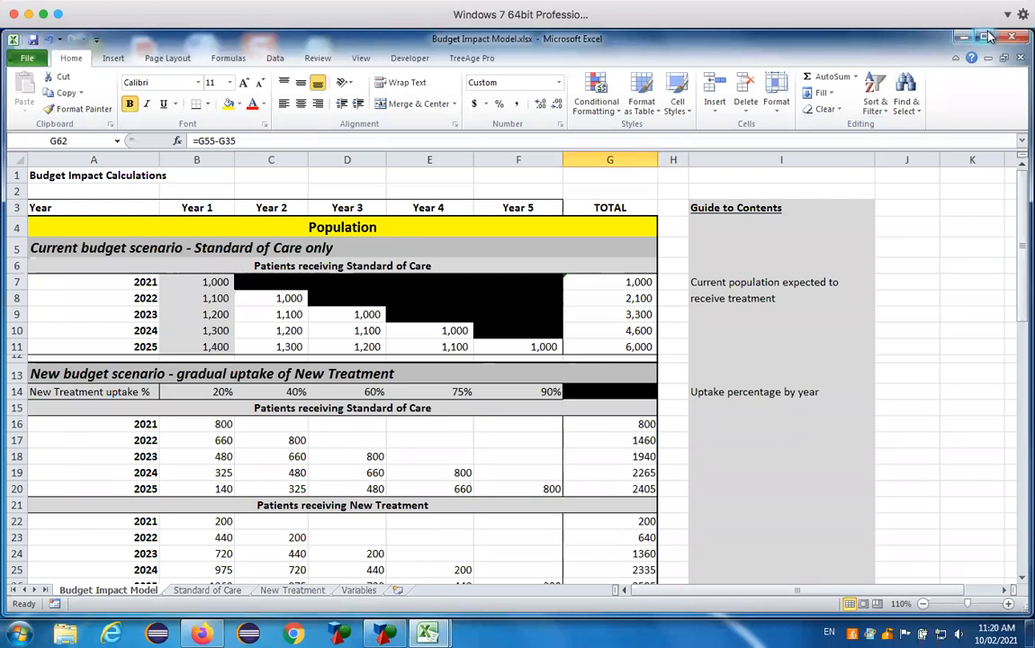
double_click(887, 34)
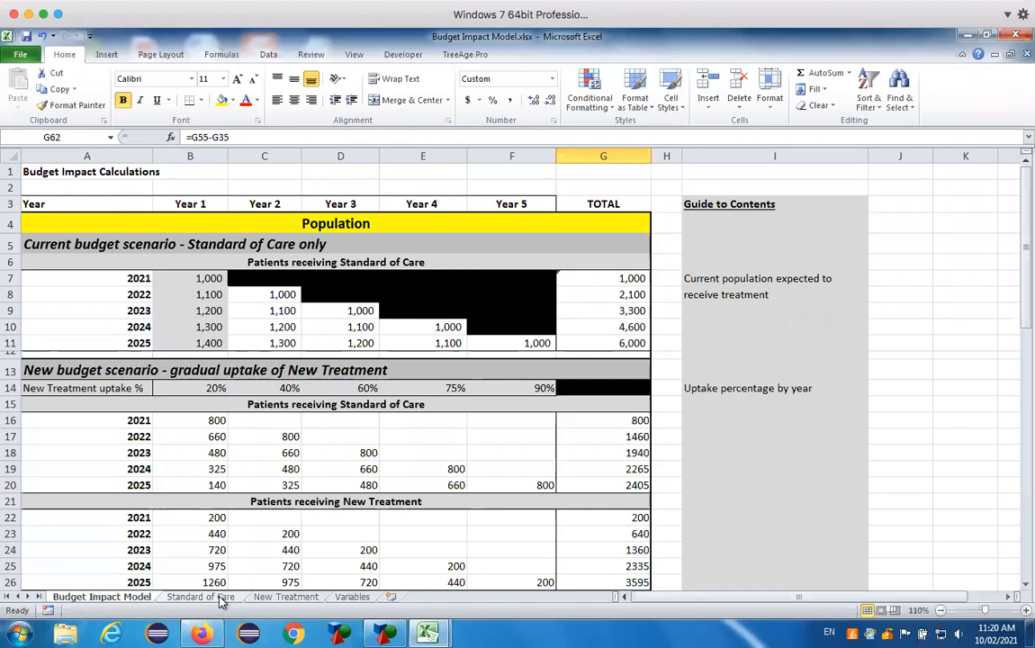
Review the model workbook's Standard of Care and New Treatment sheets, then return to the Budget Impact Model sheet
click(203, 597)
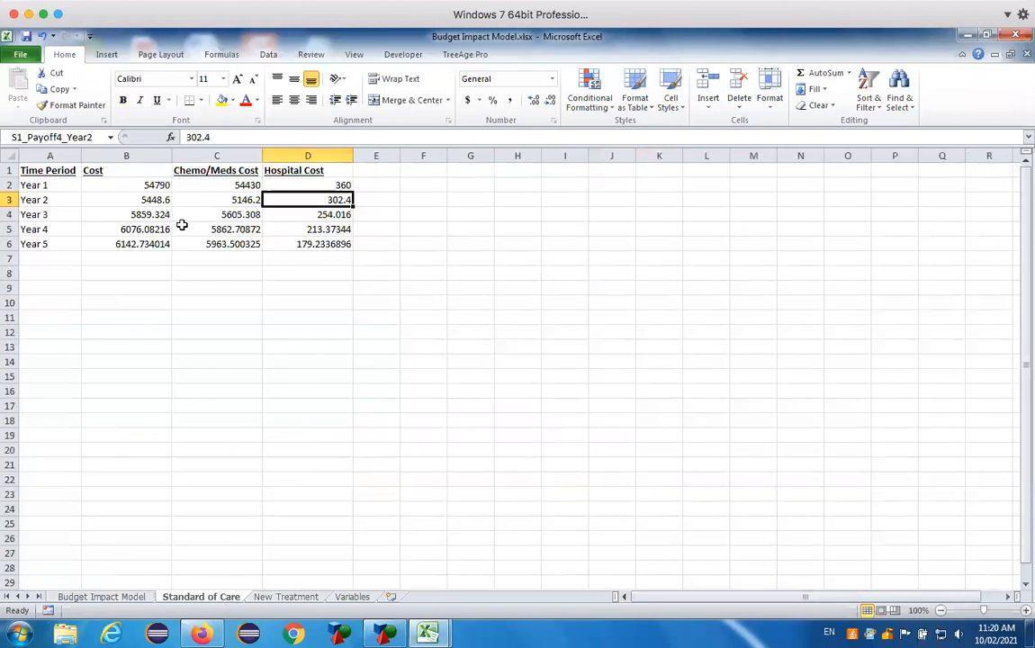
click(299, 597)
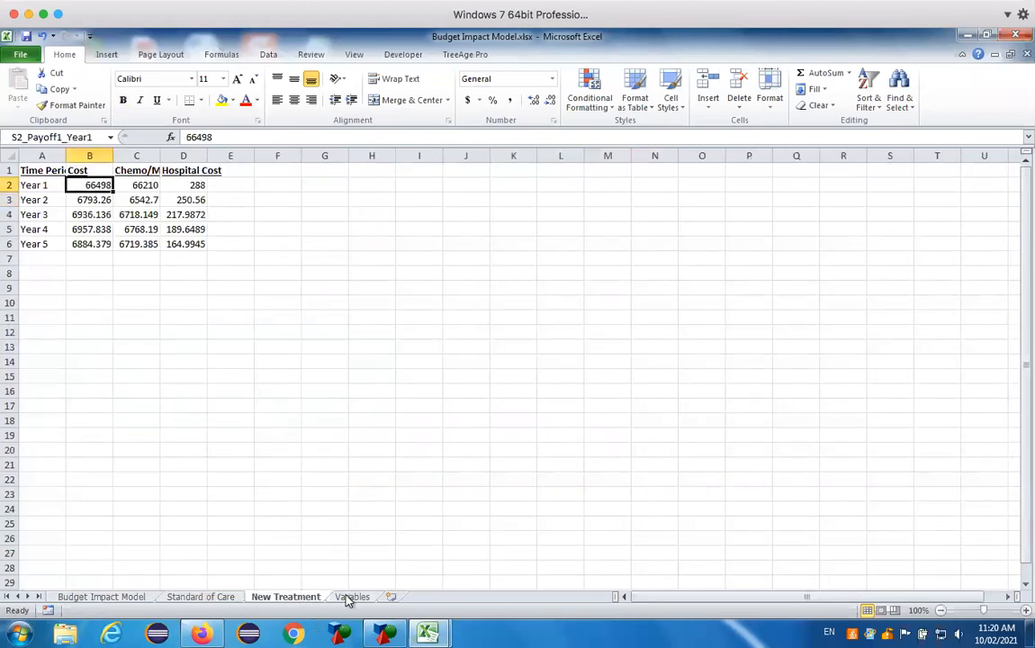
click(102, 597)
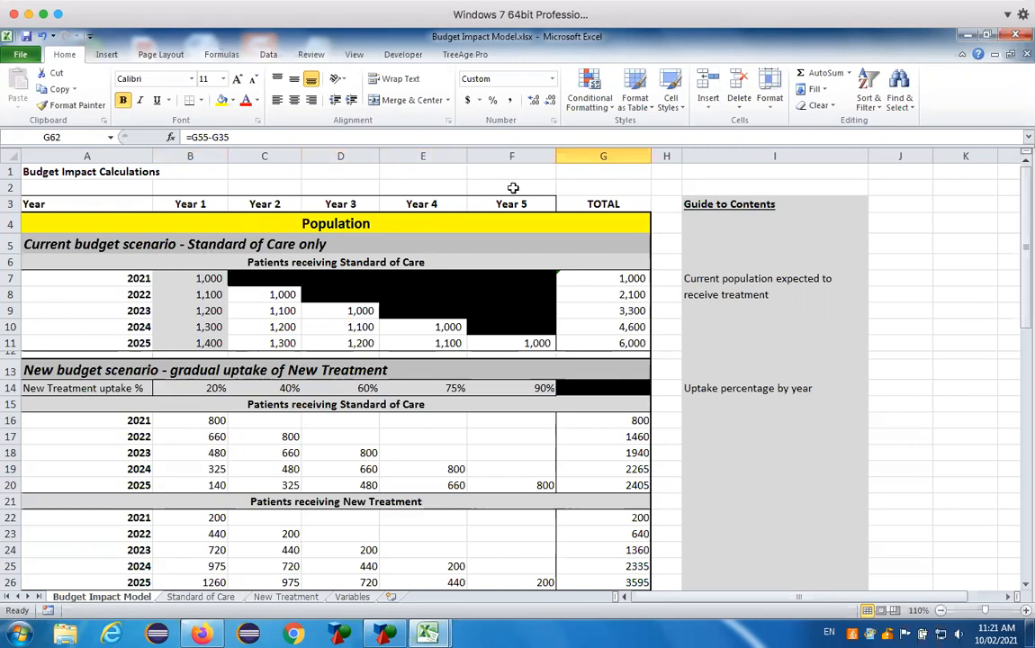
Examine the current scenario's Standard of Care population cells, tracing the 2021 cohort diagonally through Year 5 and checking the 2022 Year 1 cell
click(195, 278)
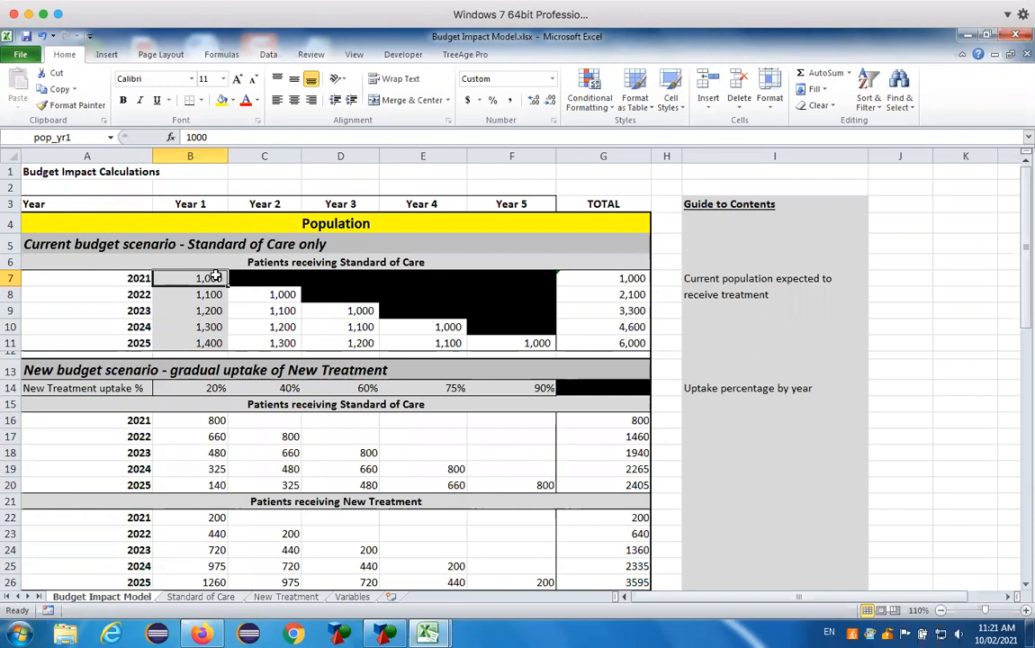
click(279, 296)
click(356, 311)
click(441, 327)
click(209, 280)
click(139, 295)
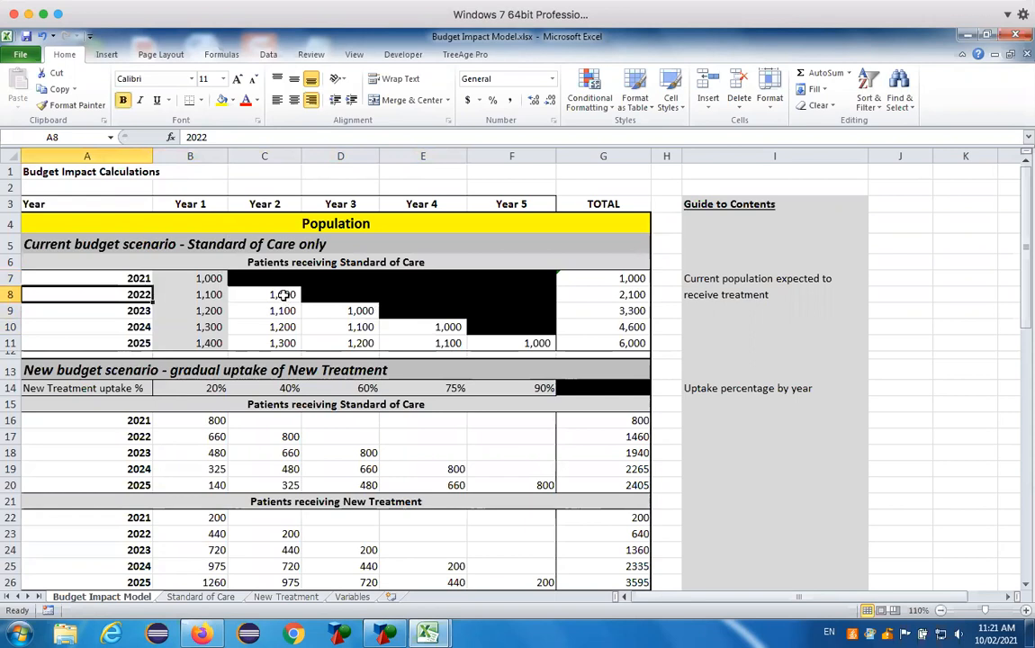
click(262, 295)
click(196, 273)
click(270, 294)
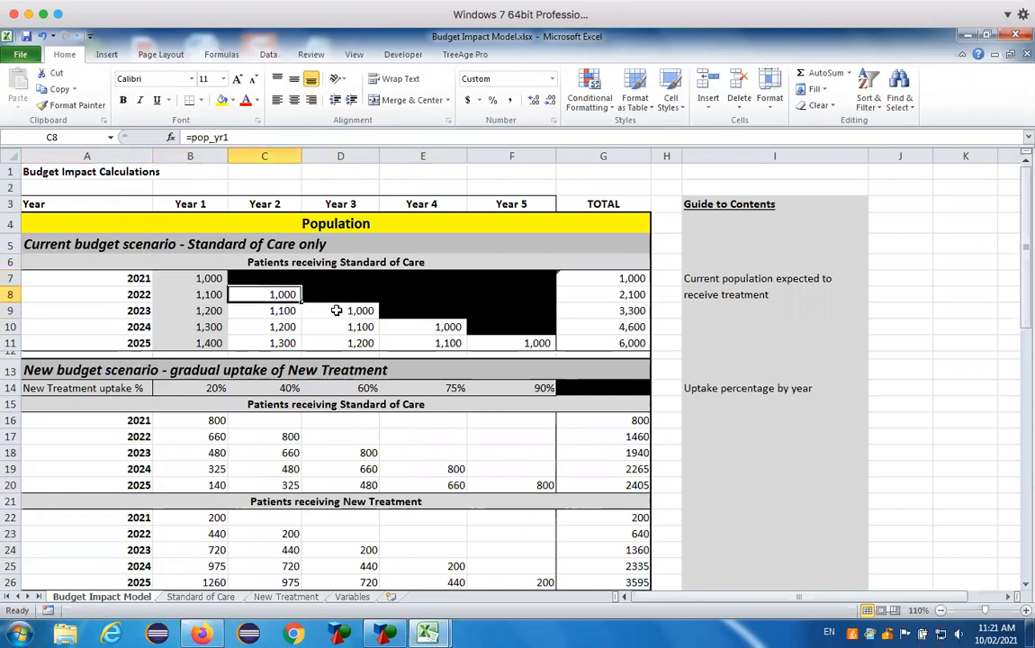
click(361, 309)
click(441, 327)
click(526, 339)
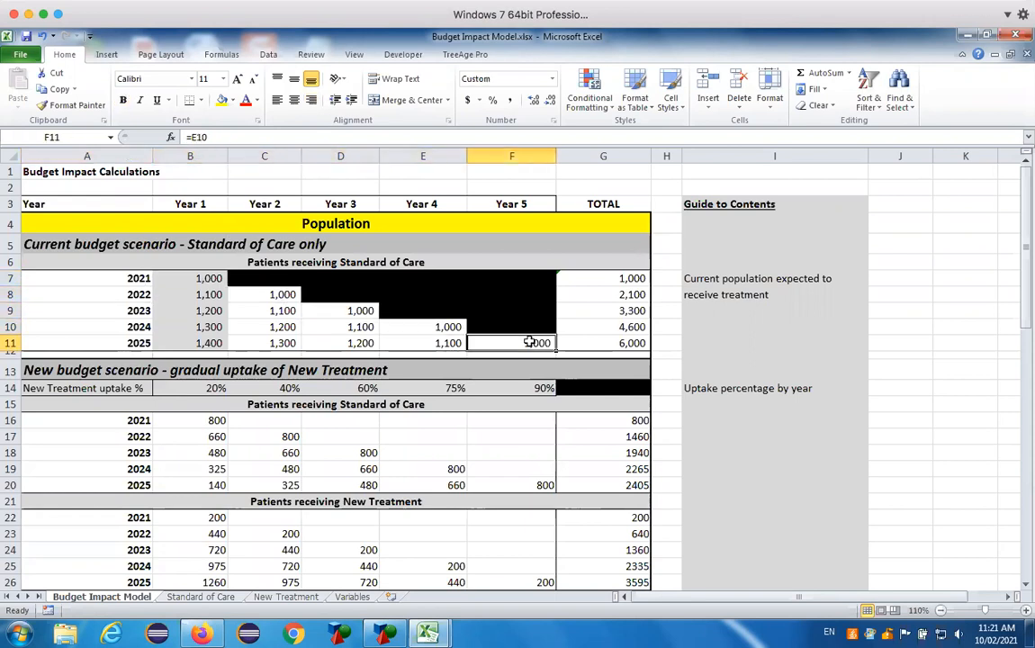
click(212, 295)
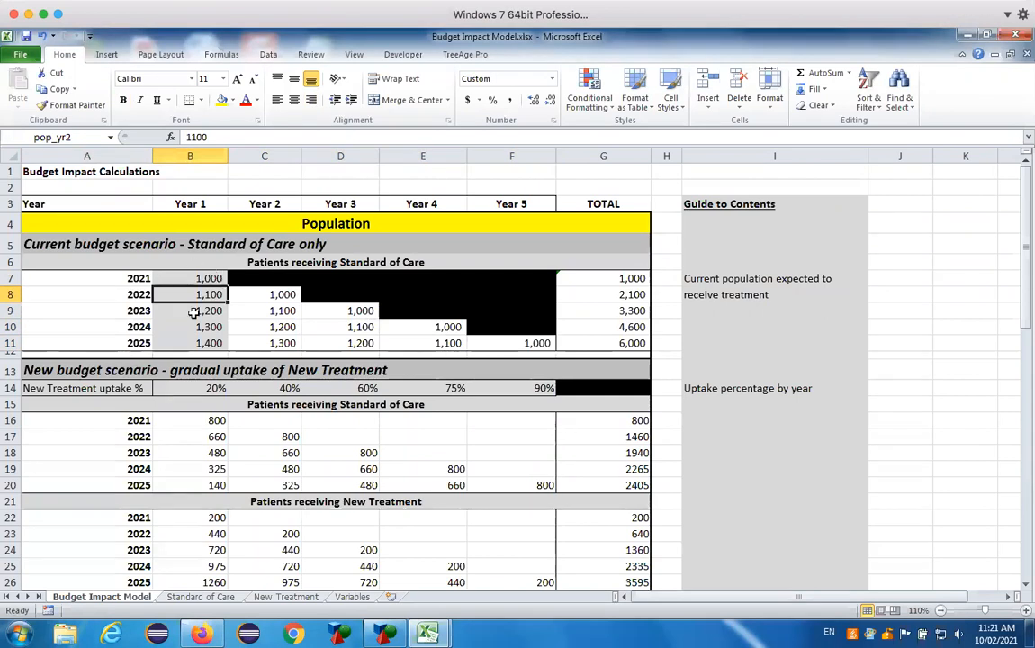
Examine the current scenario's 2022 Year 2 population cell and the 2023 population cells for Years 1 to 3
click(284, 296)
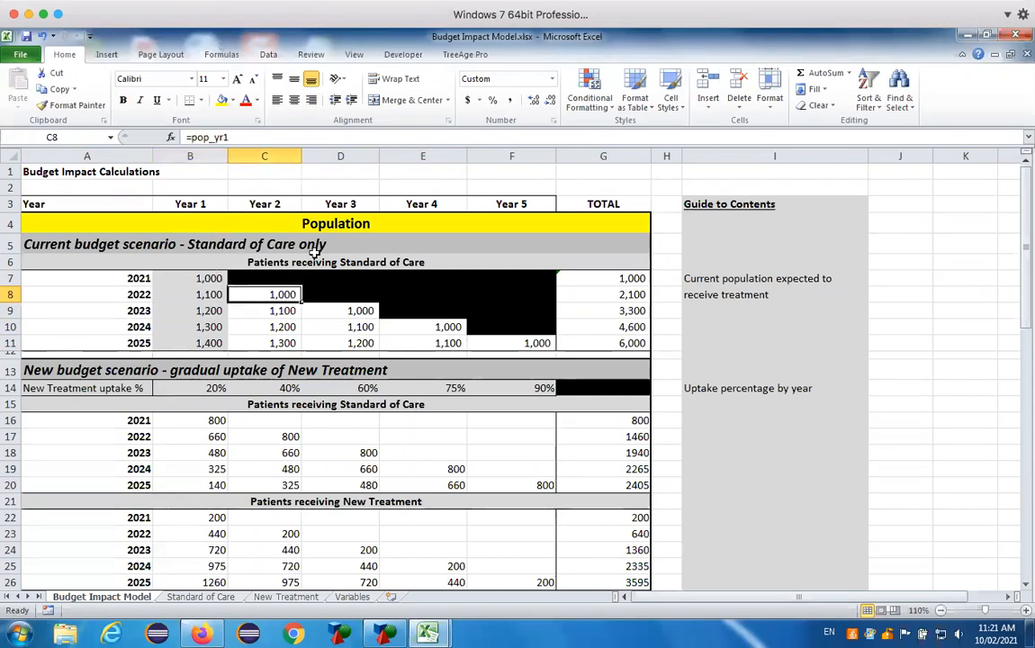
click(204, 312)
click(271, 311)
click(349, 311)
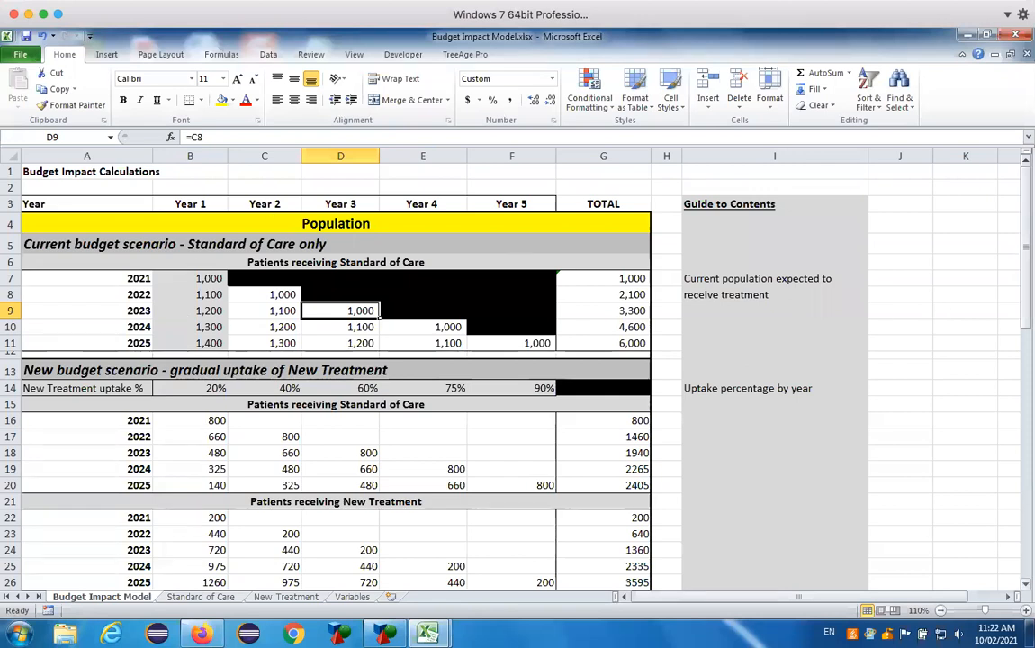
Examine the New Treatment uptake percentages for each year in row 14 of the new budget scenario
scroll(379, 313, down, 2)
scroll(379, 205, down, 1)
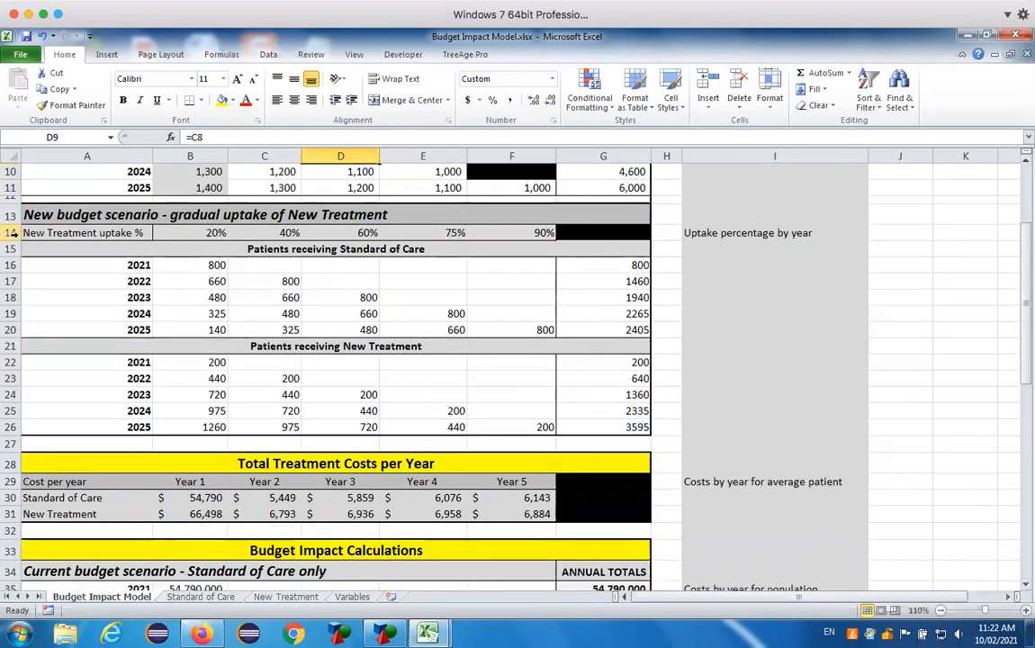
click(11, 232)
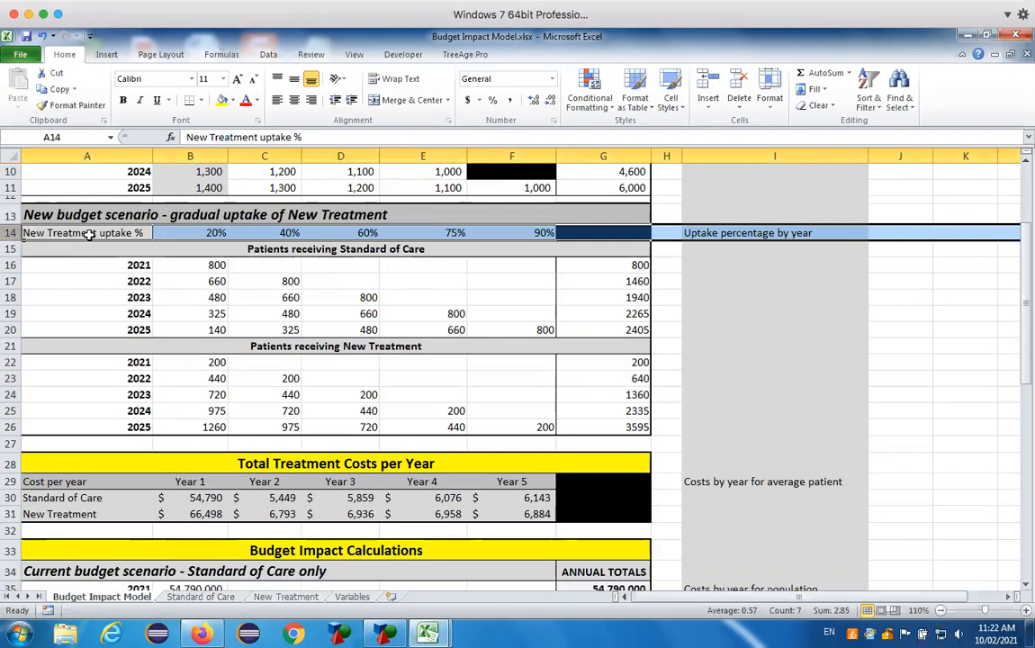
click(213, 232)
click(290, 231)
click(364, 231)
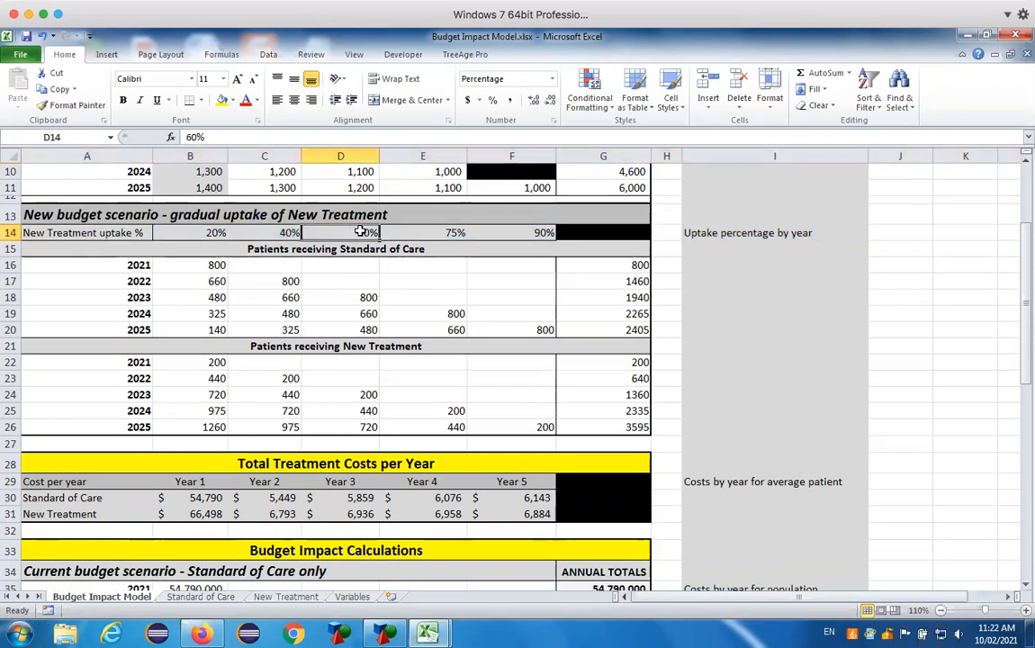
click(457, 232)
click(521, 233)
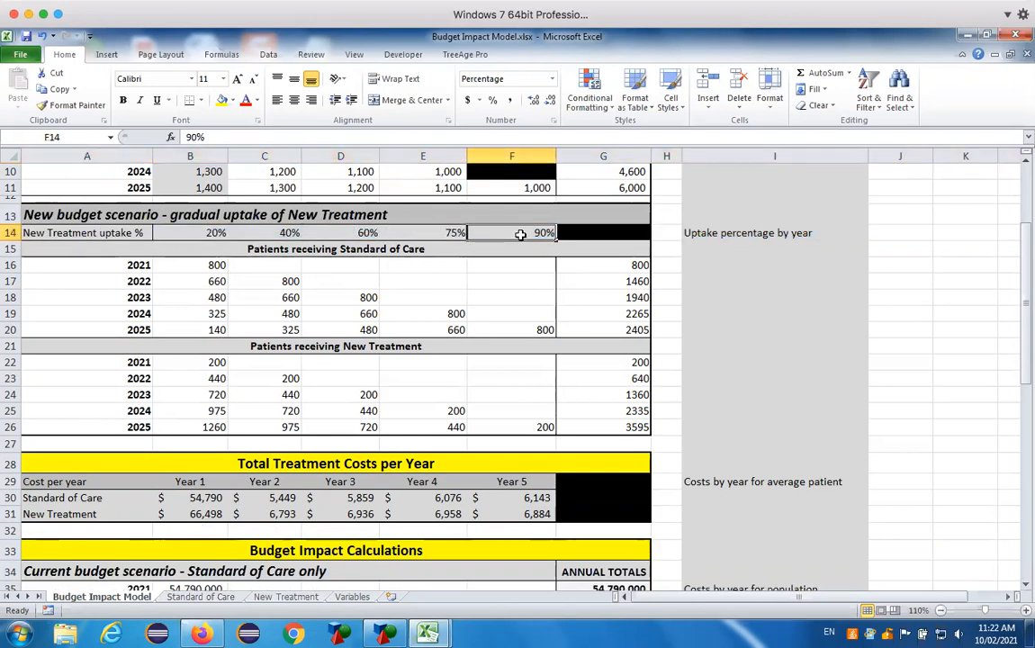
click(211, 233)
click(287, 232)
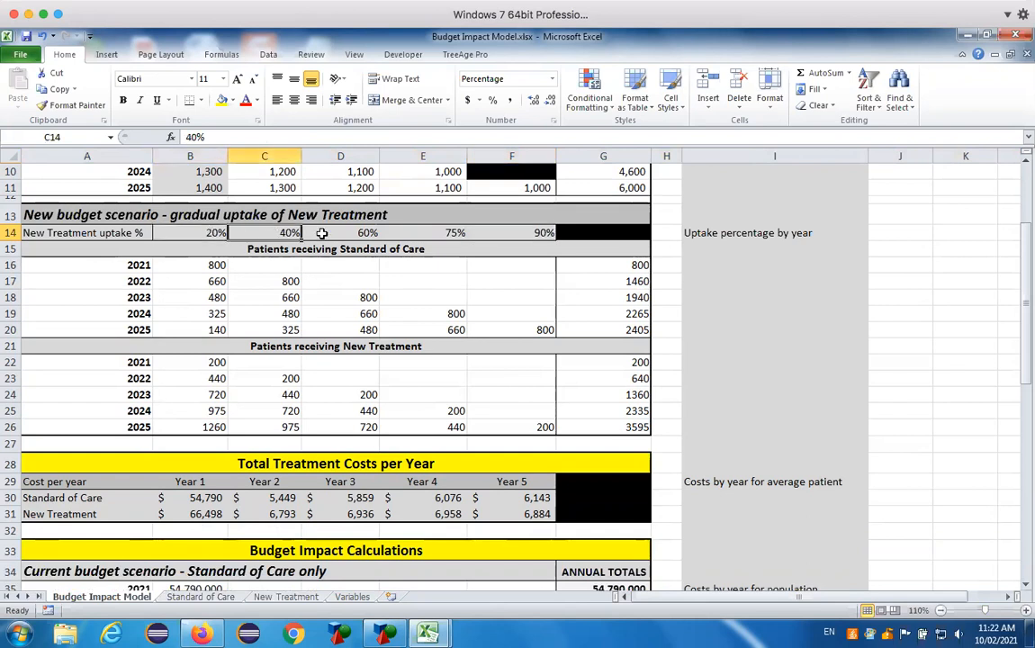
click(364, 232)
click(442, 232)
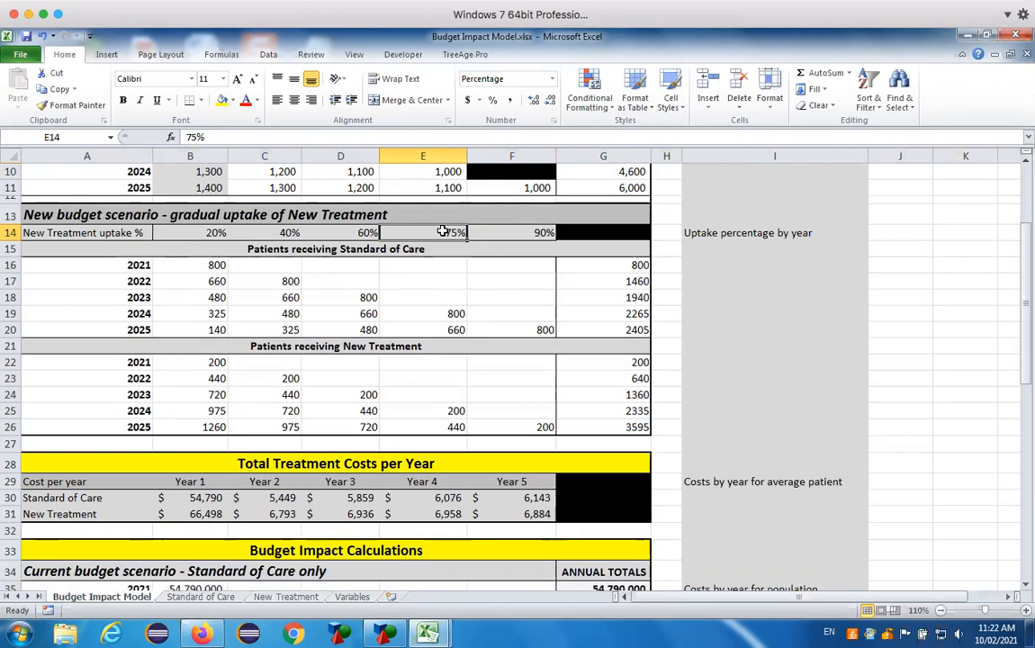
Check how the new scenario's 2021 population is split between Standard of Care and New Treatment using the Year 1 uptake percentage
click(217, 265)
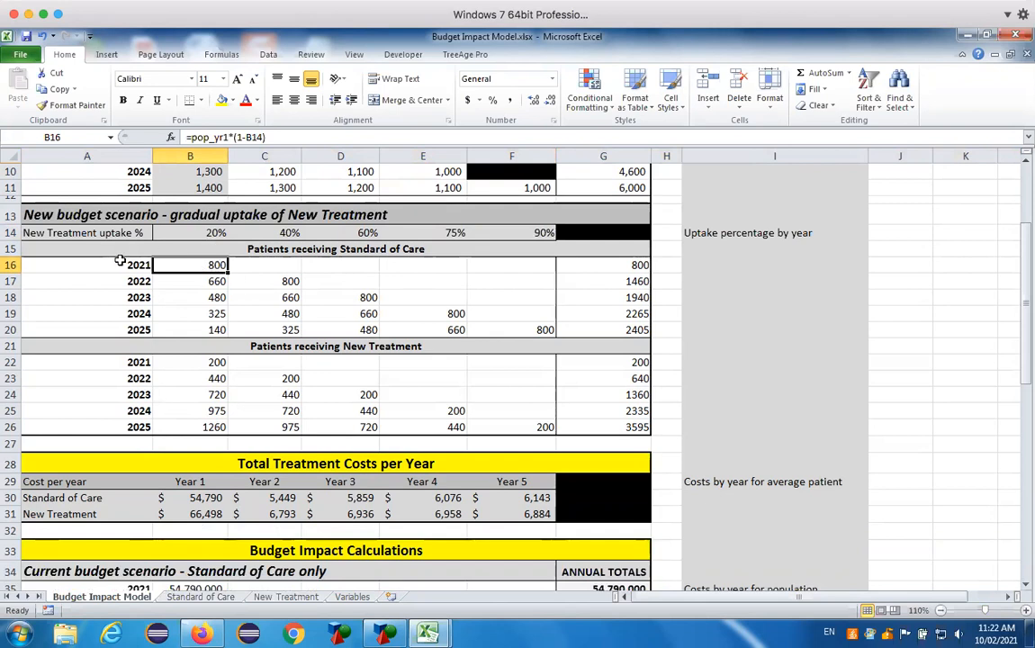
click(212, 233)
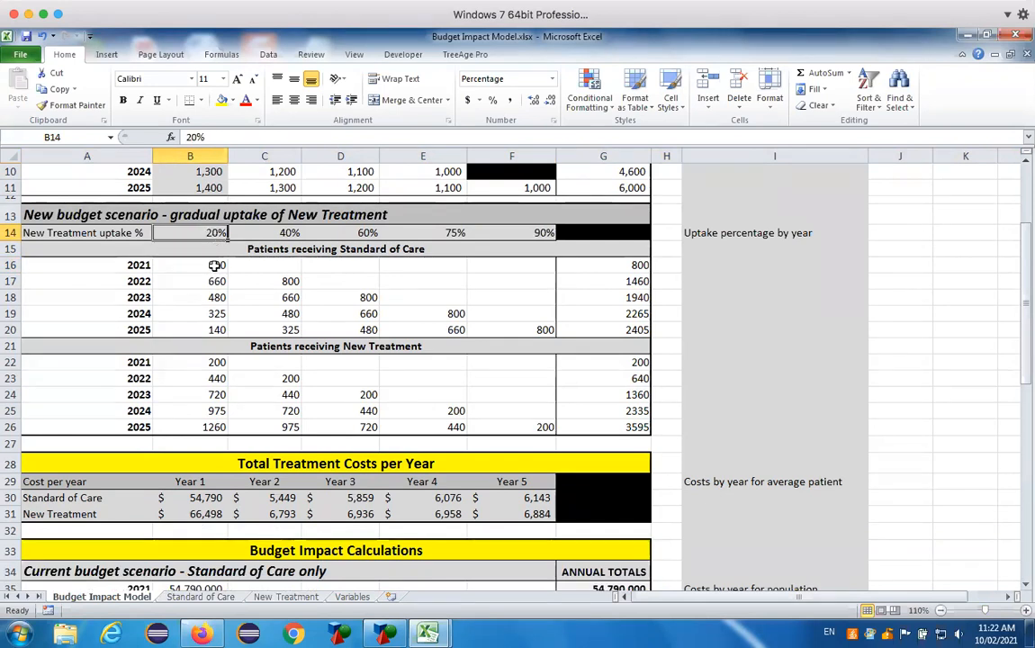
click(214, 264)
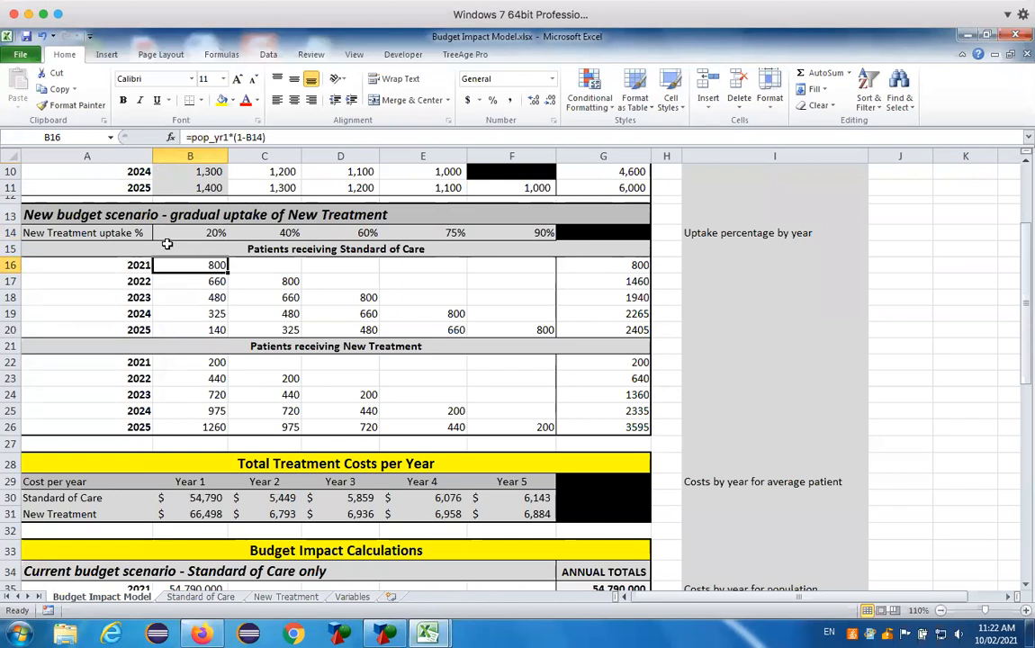
click(199, 362)
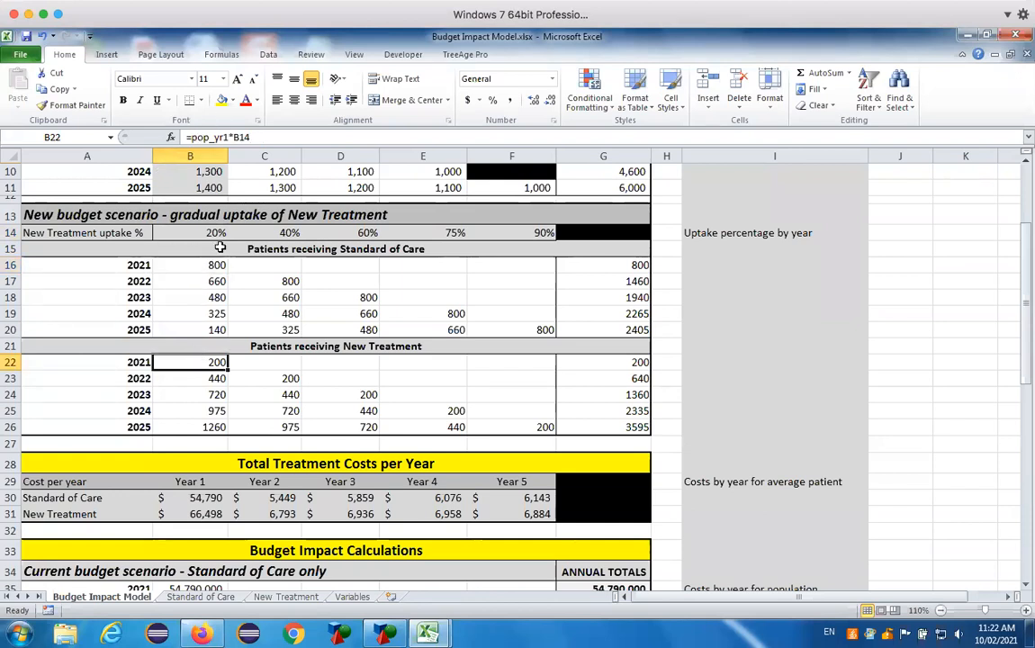
Inspect the new scenario's 2022 and 2023 Standard of Care patient formulas, including the carried-over cohort, and the patient totals in column G
click(217, 281)
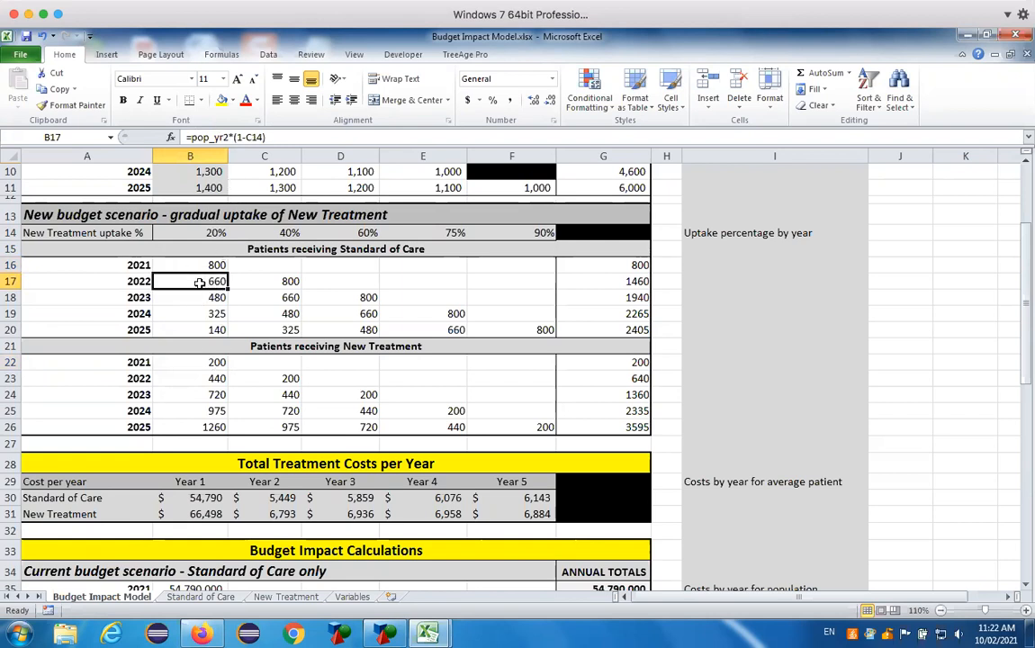
double_click(191, 281)
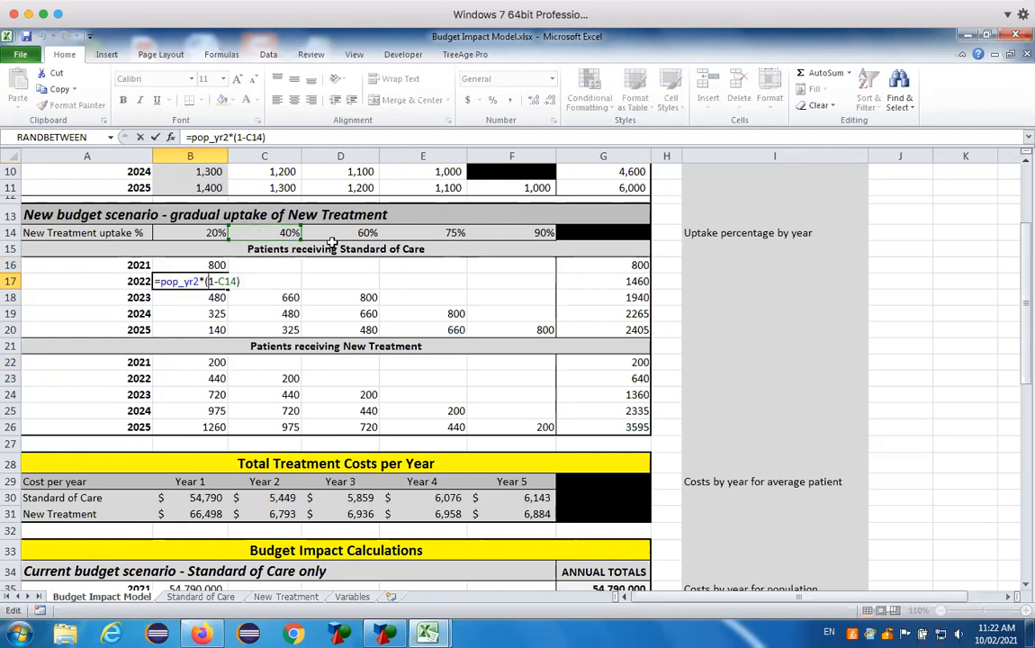
key(Escape)
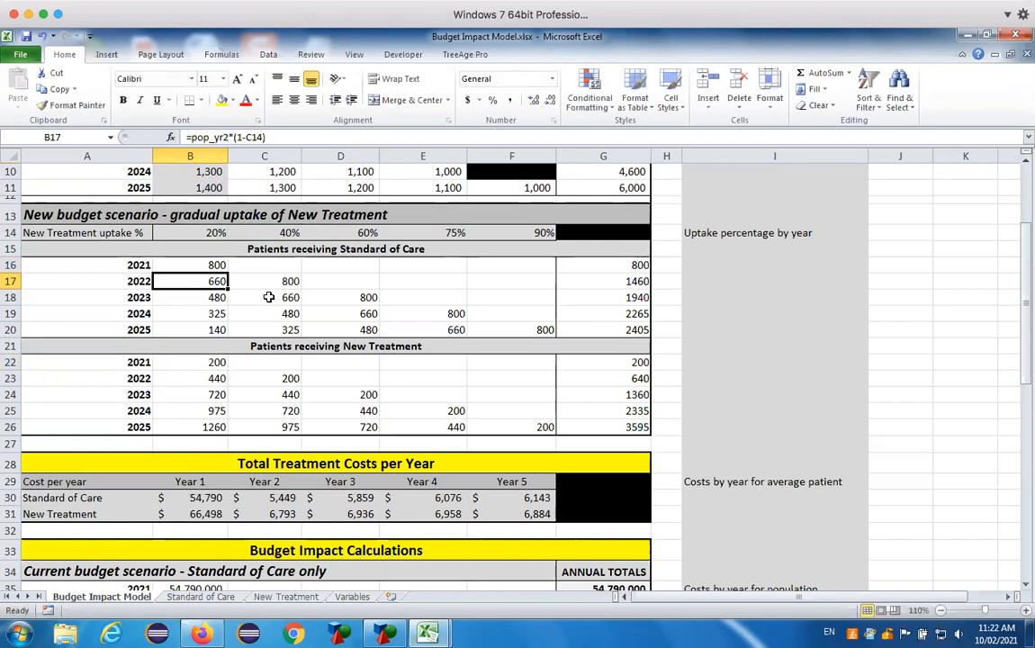
click(270, 281)
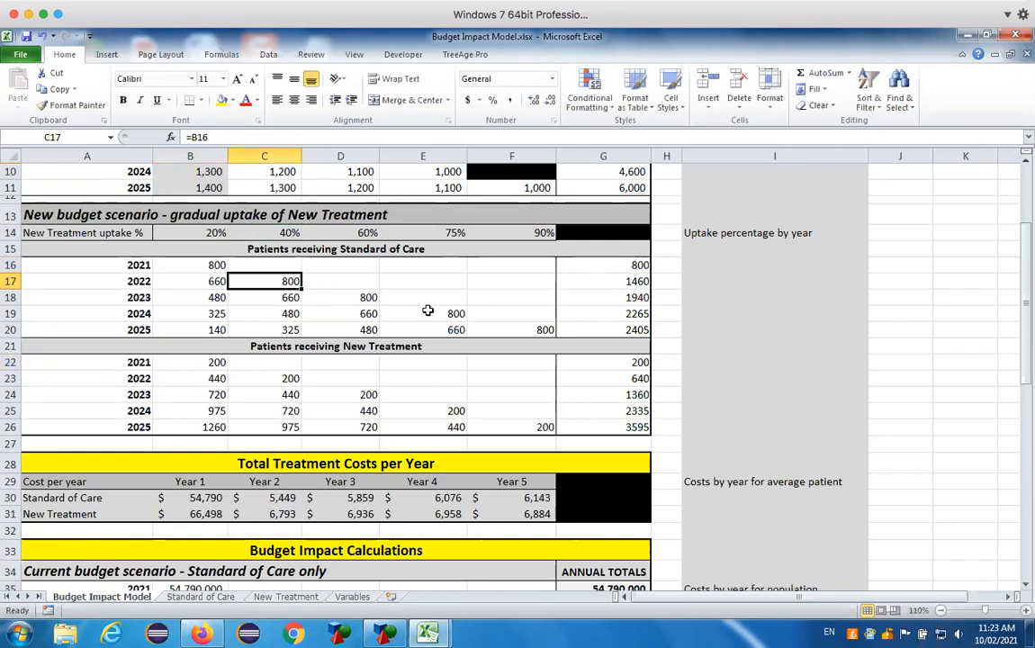
click(218, 297)
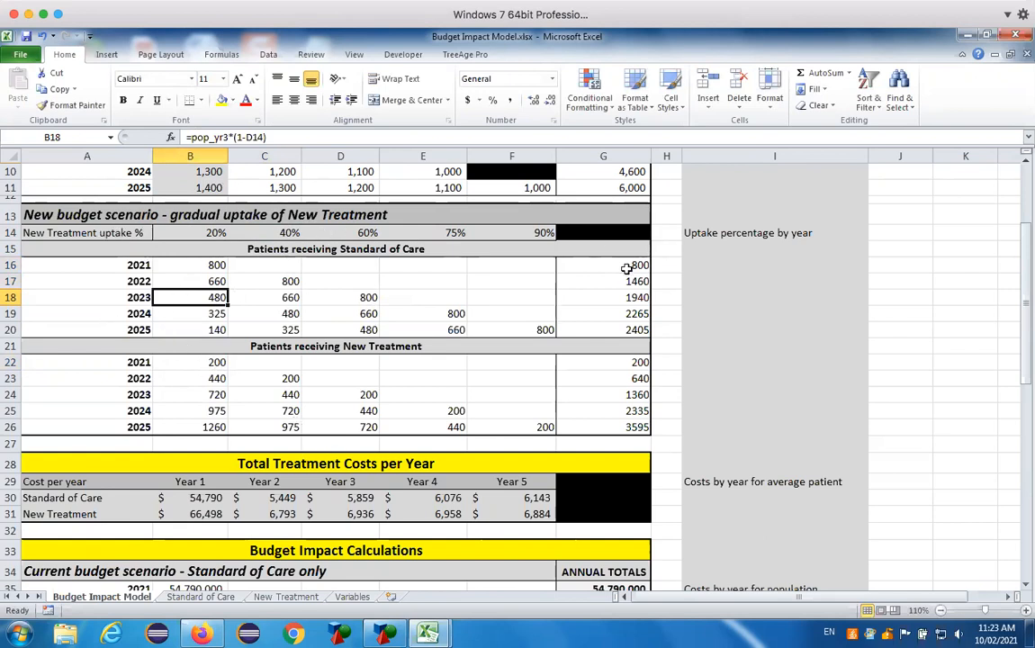
drag(629, 266, 616, 415)
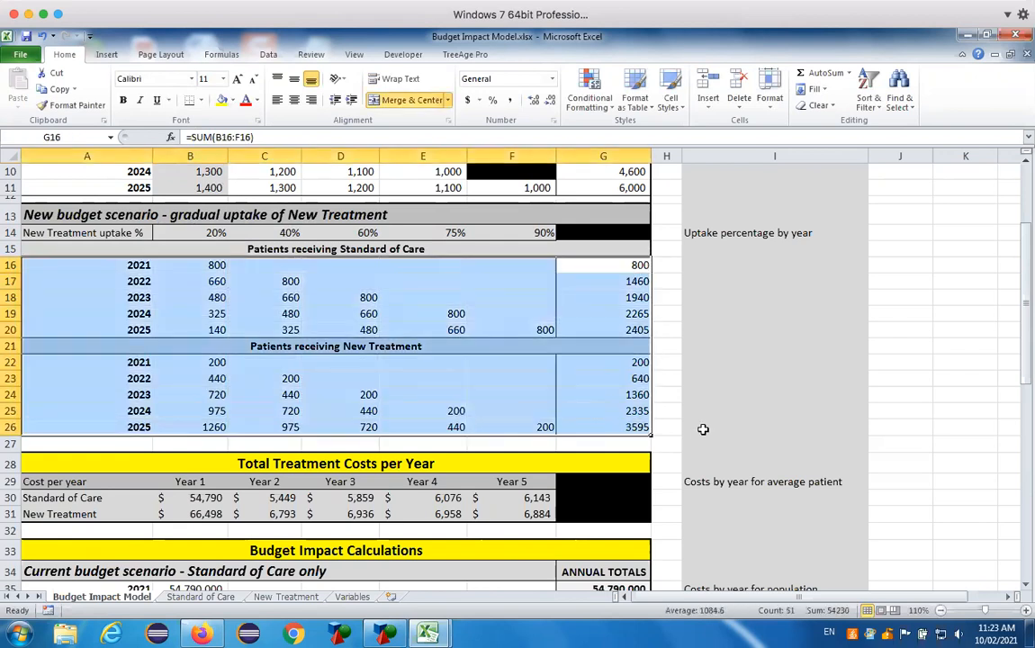
click(702, 425)
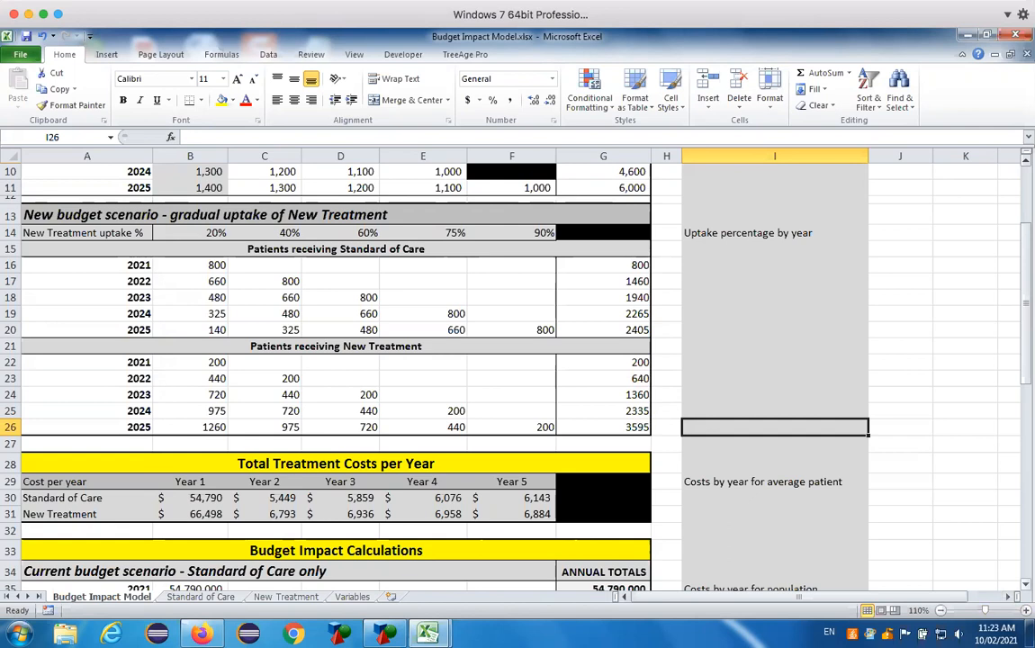
Inspect the Total Treatment Costs per Year references for Standard of Care Years 1 to 5 and New Treatment Year 1
scroll(349, 339, down, 3)
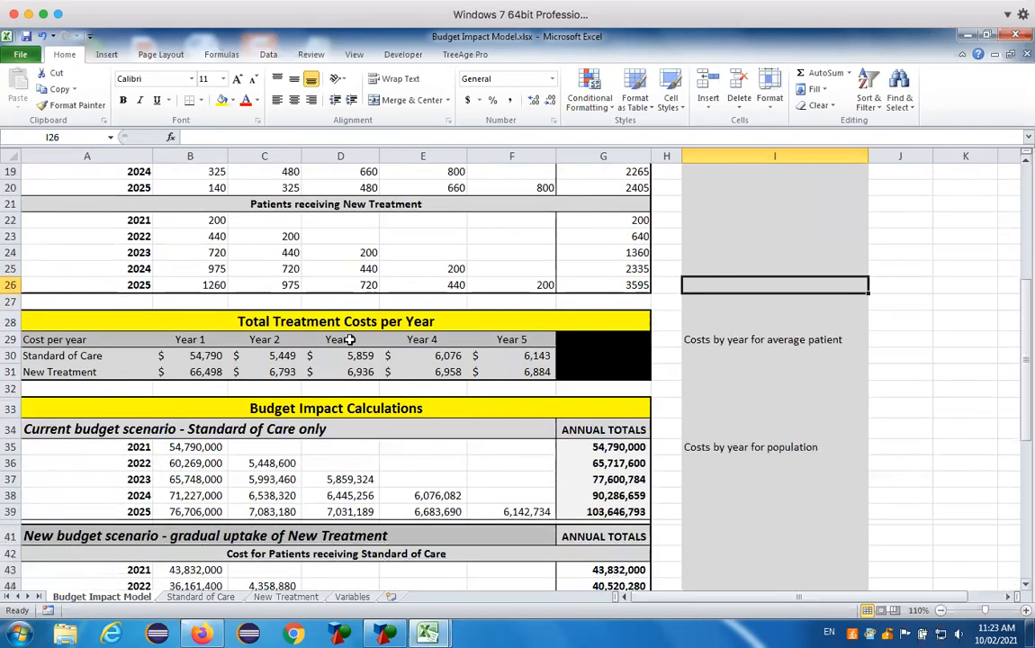
click(194, 356)
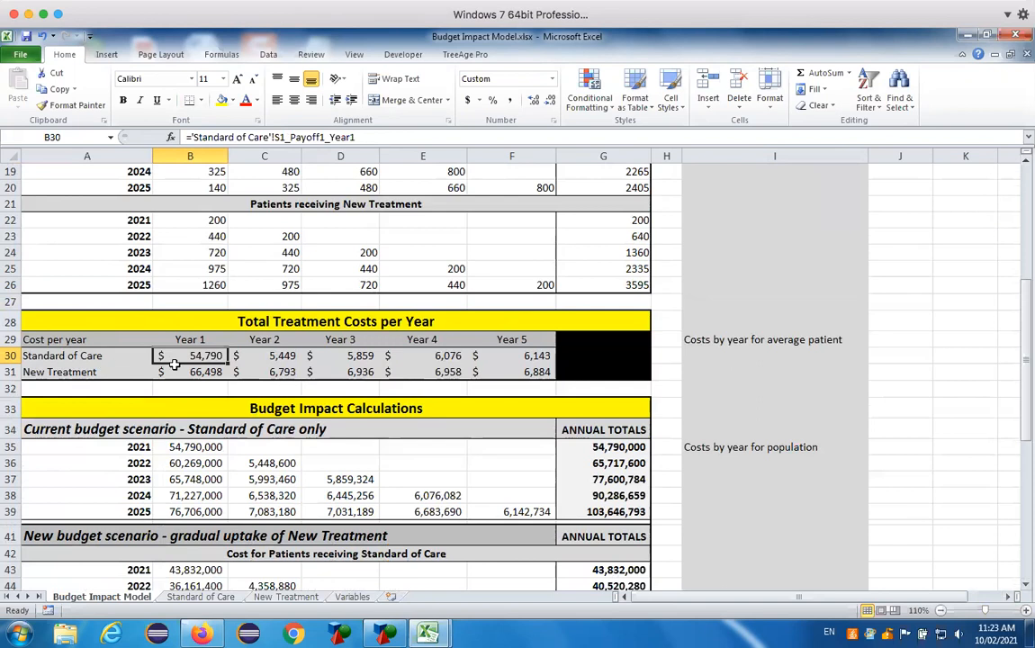
click(254, 358)
click(332, 357)
click(423, 358)
click(505, 357)
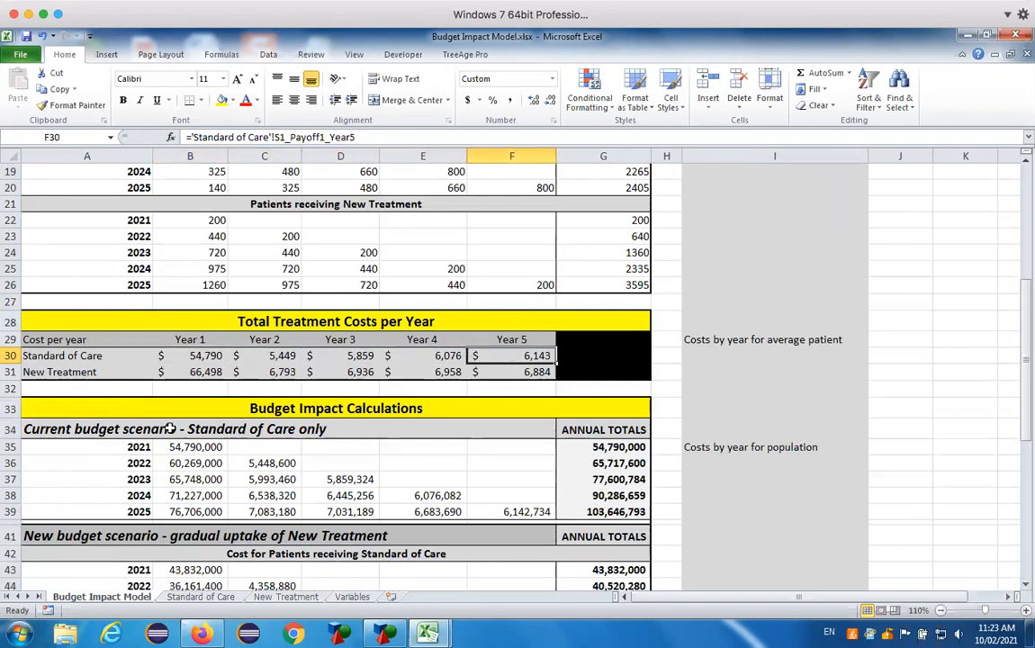
click(207, 371)
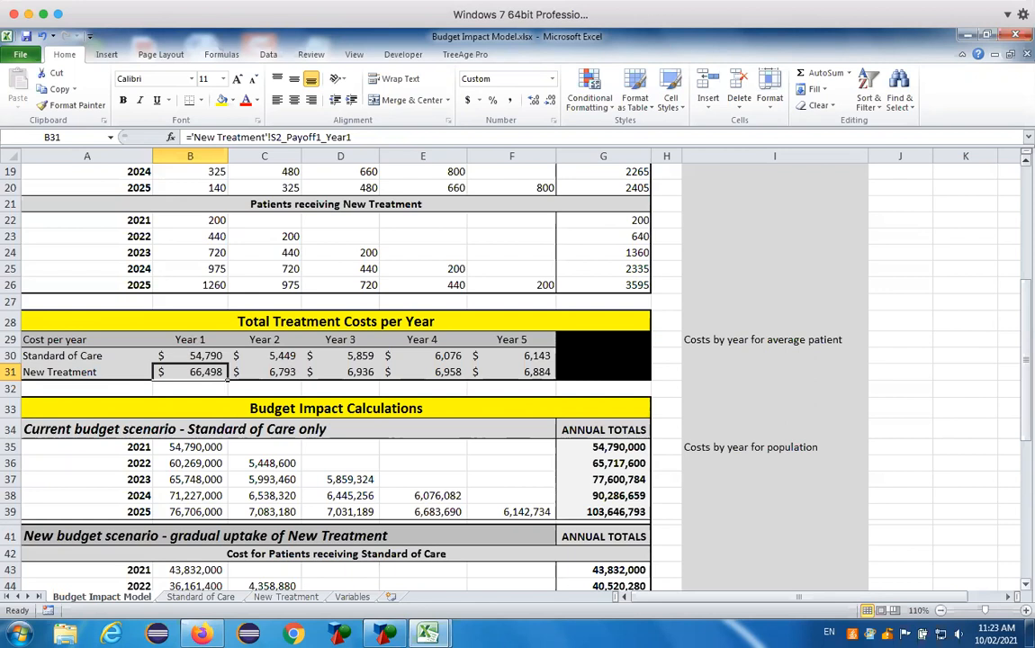
Inspect the current budget scenario's population cost formulas for 2021, 2022 and 2023 in Budget Impact Calculations
scroll(463, 307, down, 3)
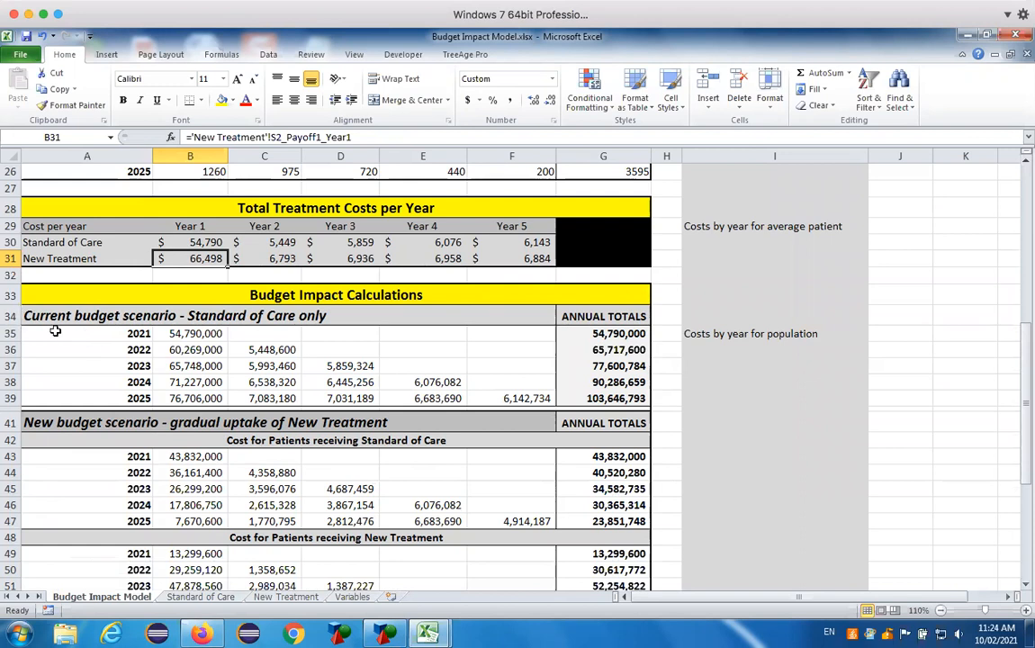
click(183, 333)
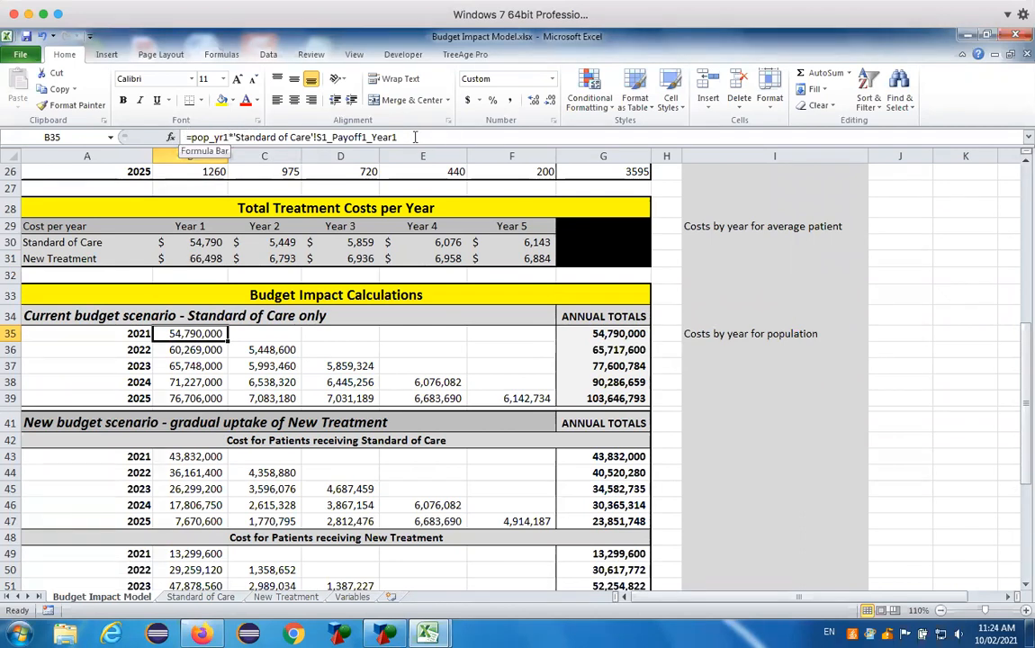
click(180, 349)
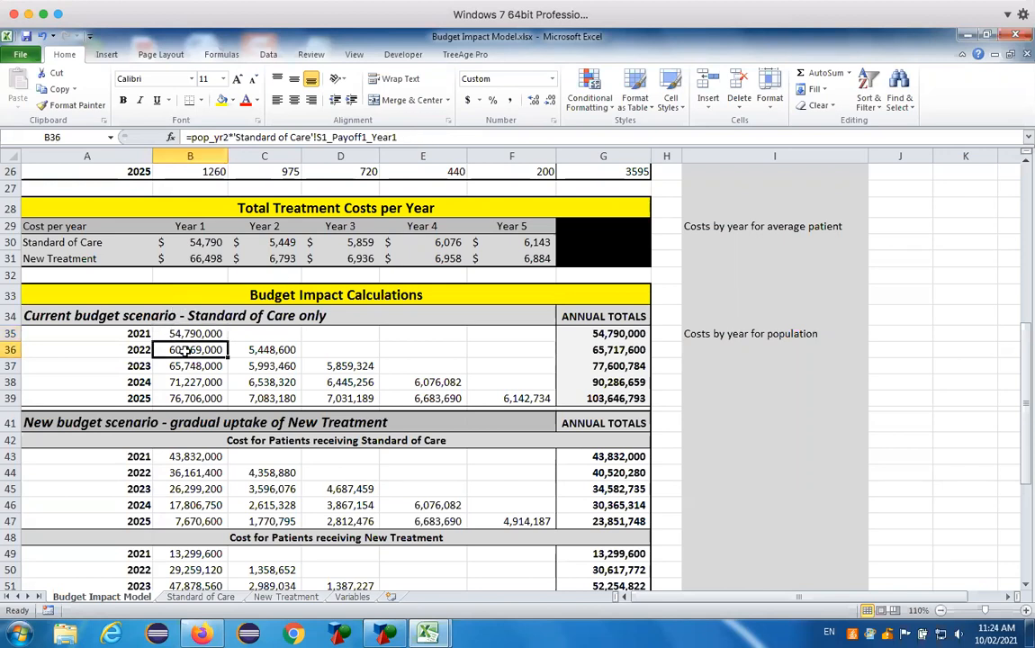
click(247, 349)
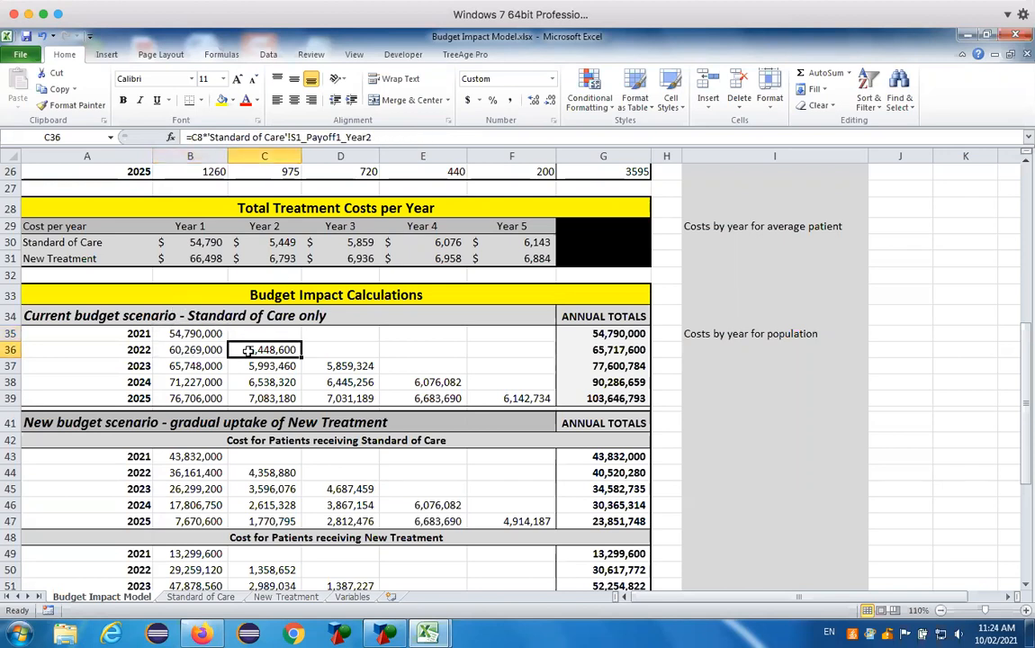
click(184, 365)
click(266, 365)
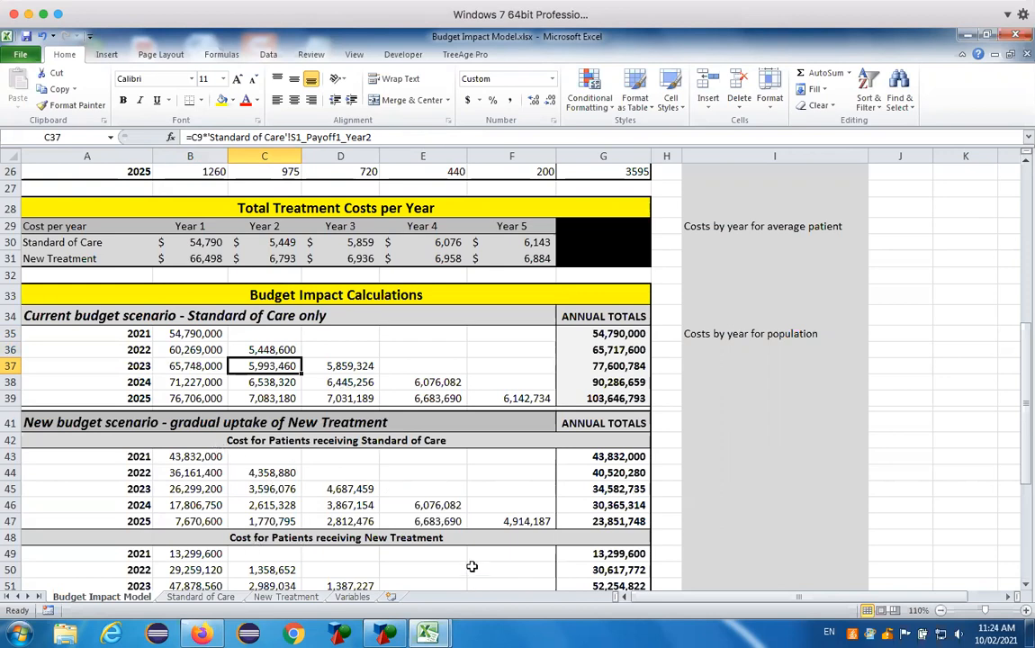
Review the current scenario's annual cost totals and the new scenario's combined Standard of Care and New Treatment totals
drag(1025, 370, 1025, 376)
click(612, 246)
drag(611, 246, 586, 327)
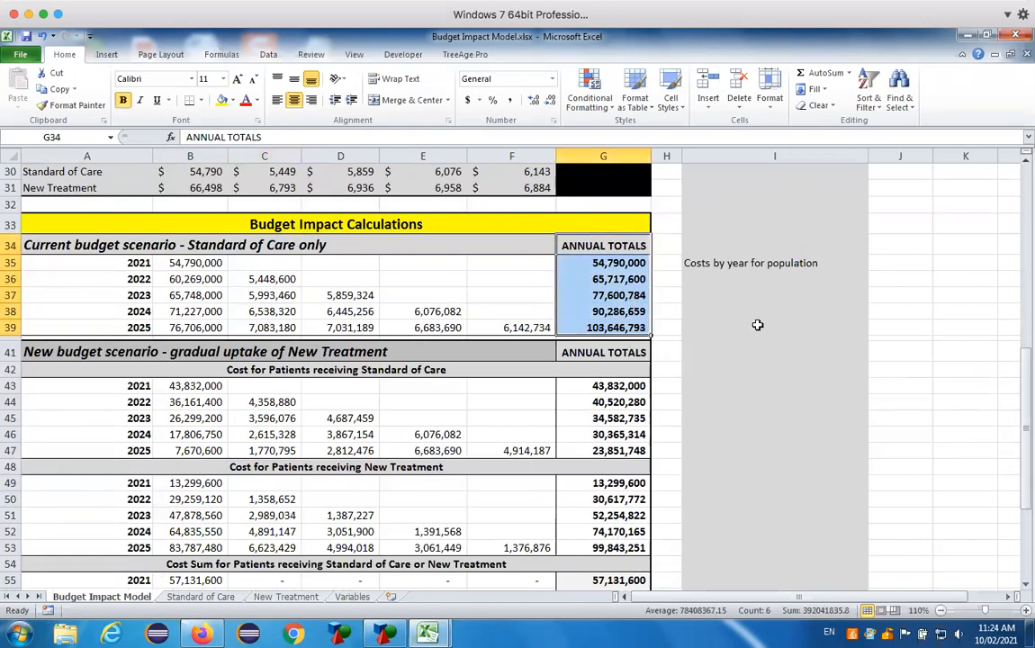
scroll(811, 360, down, 3)
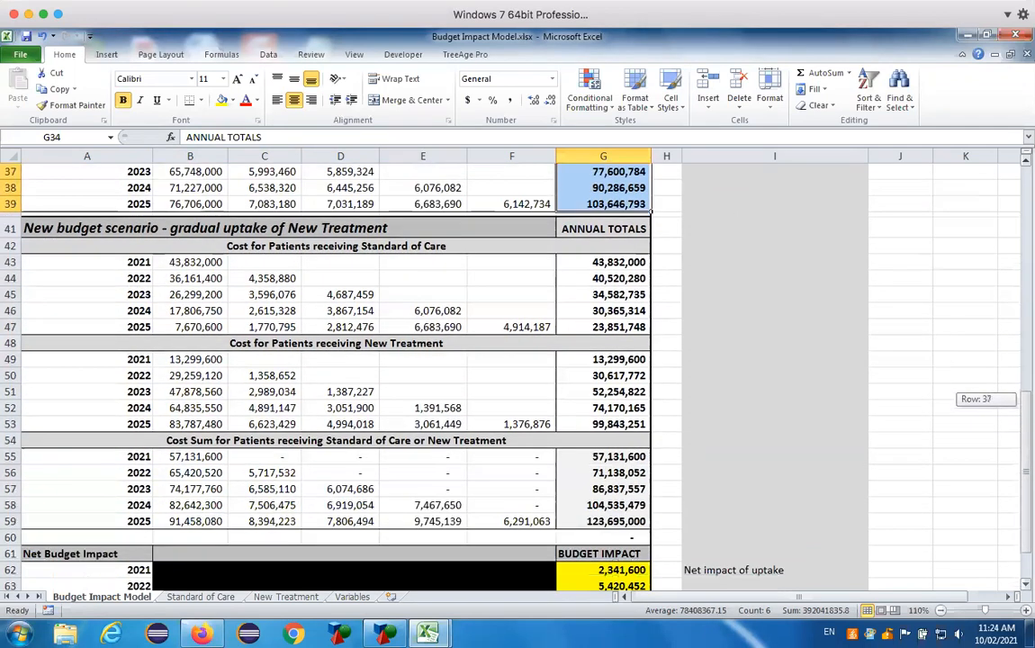
click(619, 454)
drag(620, 454, 618, 520)
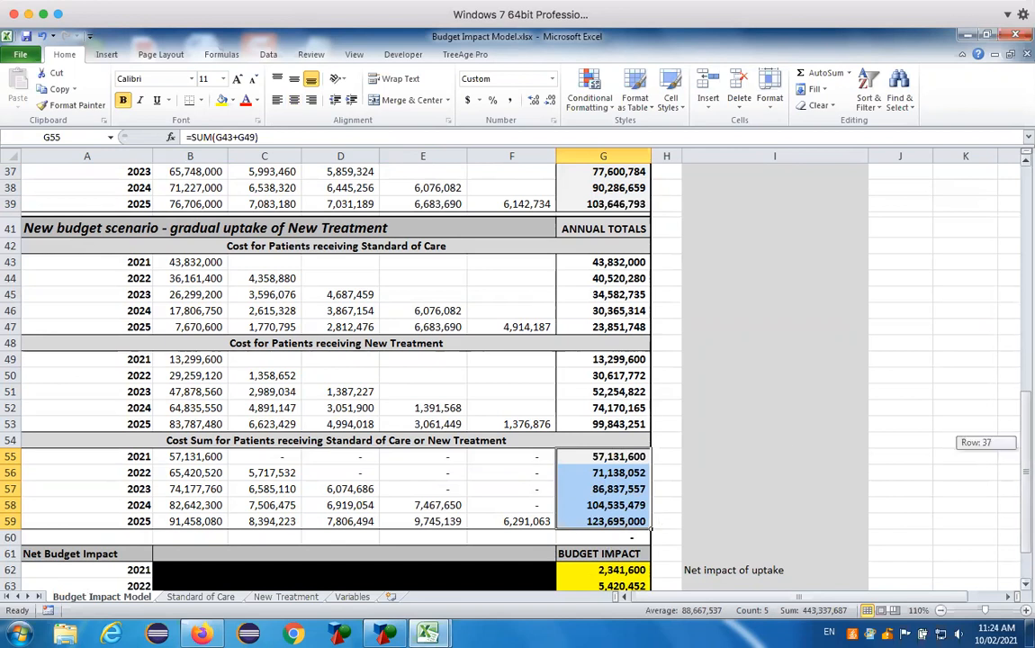
Inspect the 2021 Net Budget Impact formula in G62 and the cells it references, leaving the formula as it is
scroll(971, 551, down, 2)
click(633, 521)
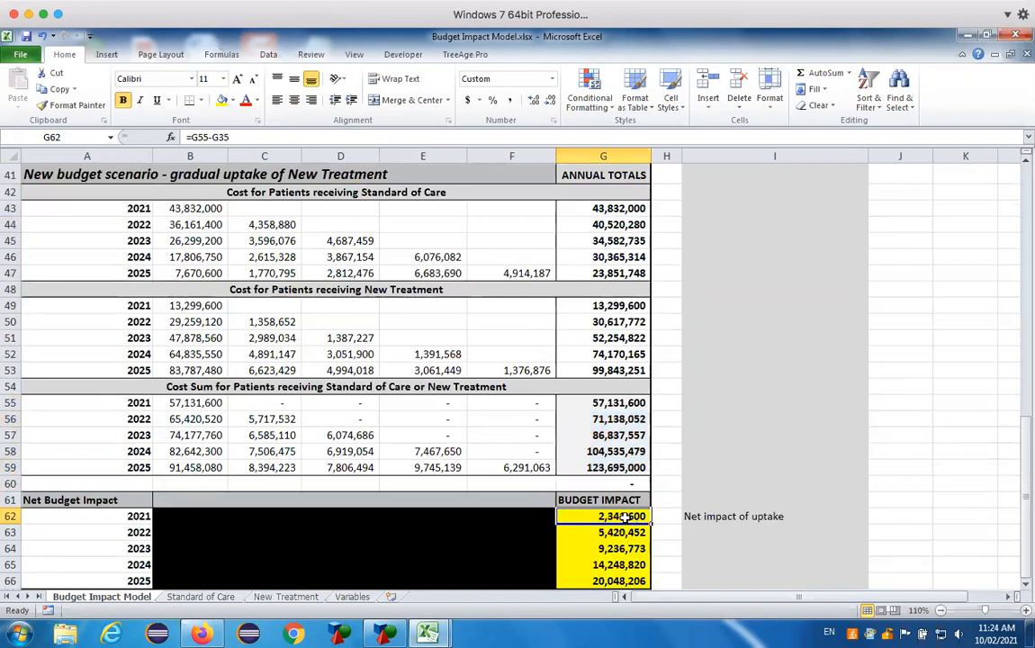
double_click(571, 515)
mouse_move(1025, 468)
mouse_down()
mouse_move(1025, 447)
mouse_move(1025, 464)
mouse_up()
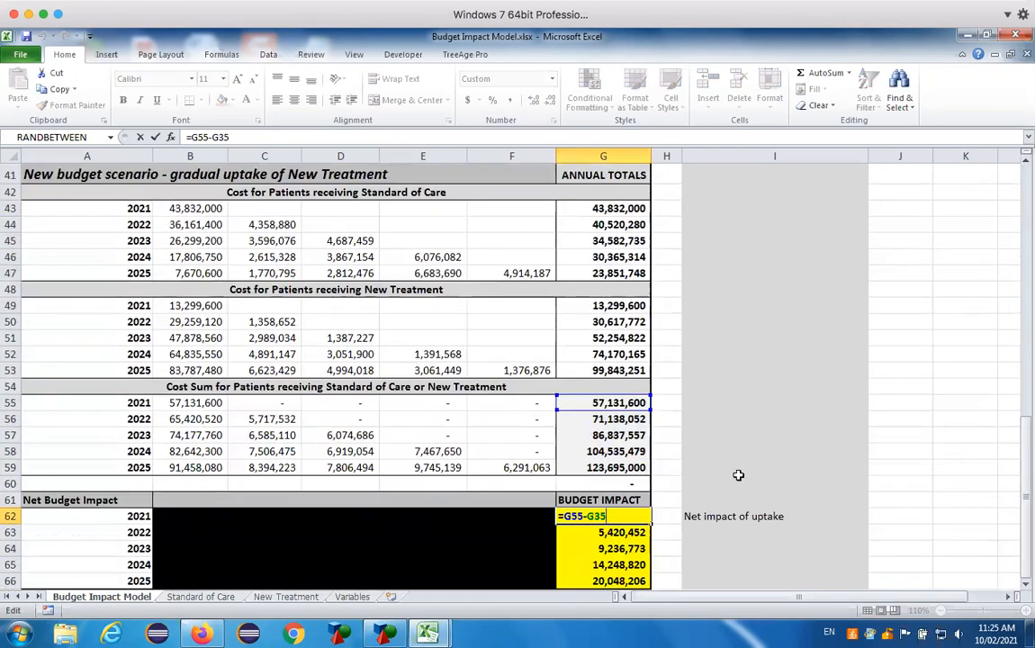
key(ctrl+Return)
scroll(502, 500, down, 1)
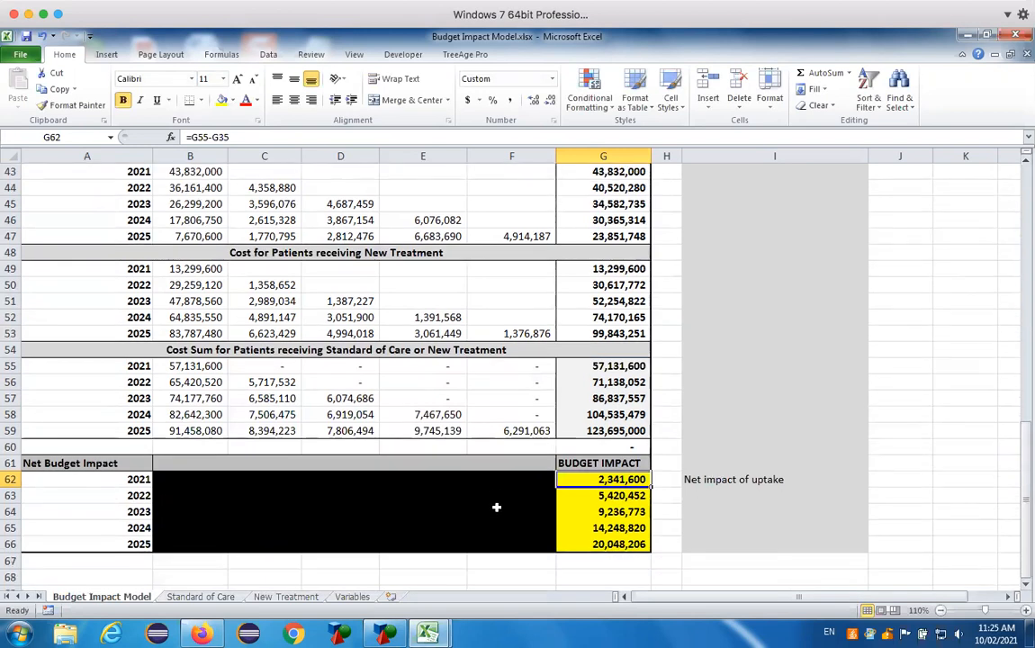
Compare the workbook's Standard of Care sheet with the Budget Impact results in TreeAge Pro, returning to the Standard of Care sheet in Excel
click(211, 597)
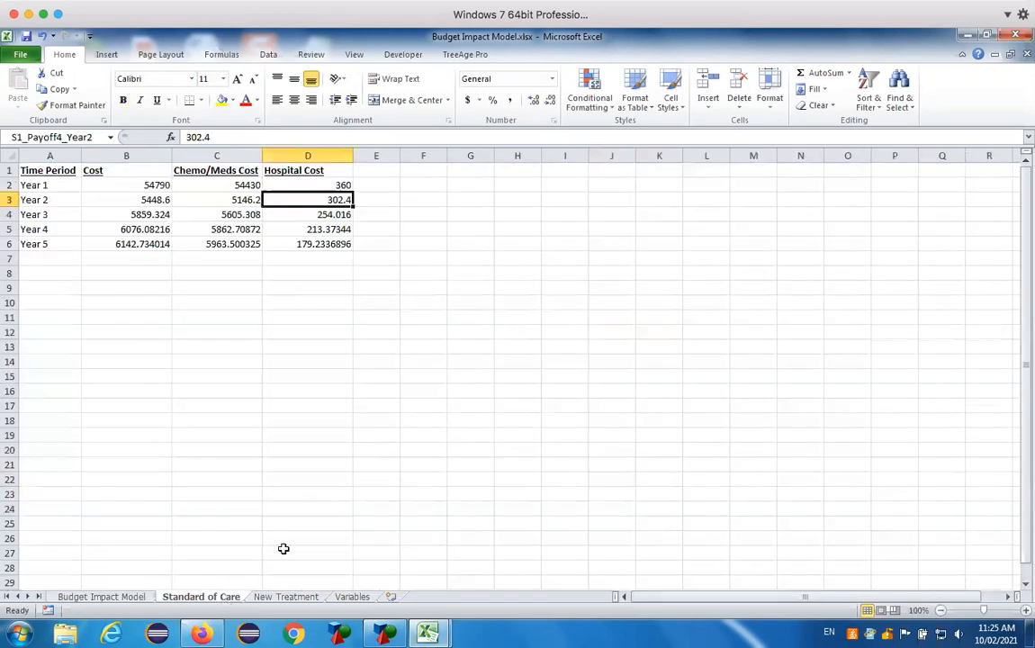
click(106, 597)
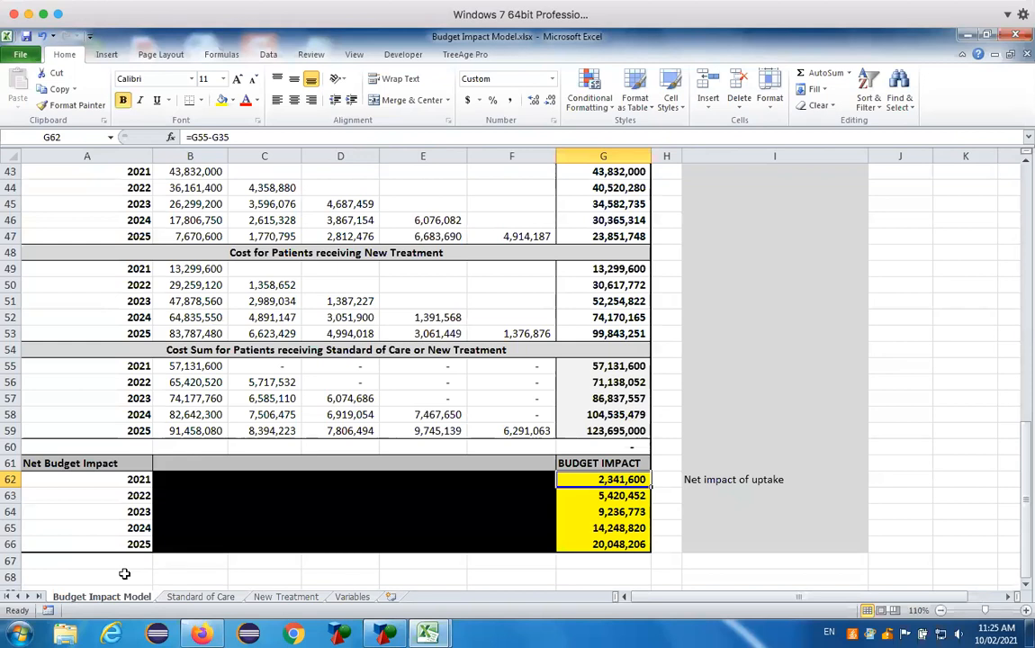
click(384, 630)
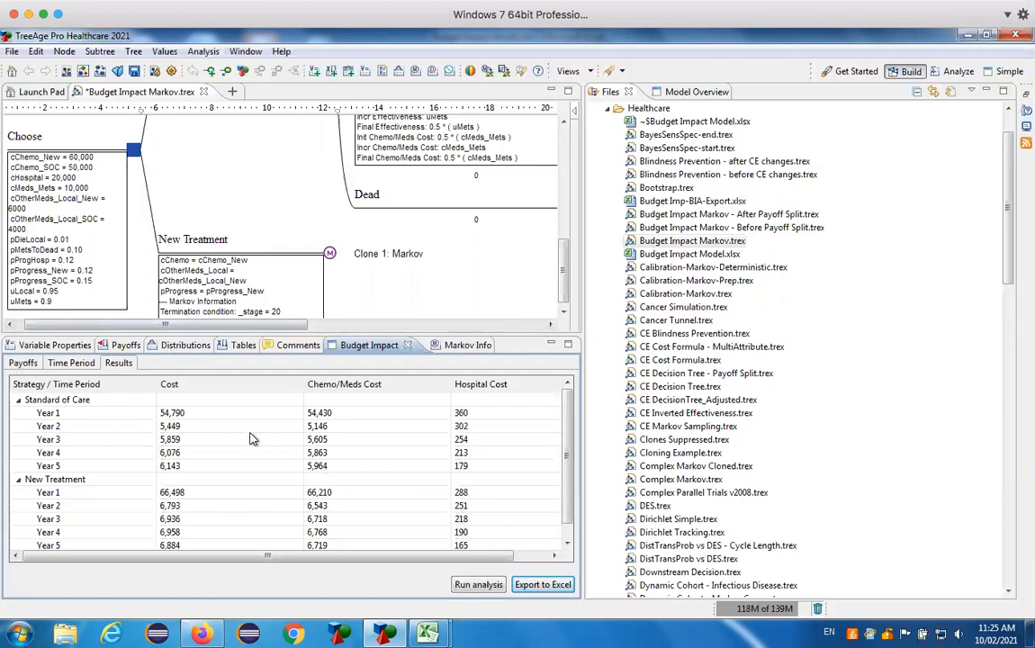
click(427, 632)
click(420, 579)
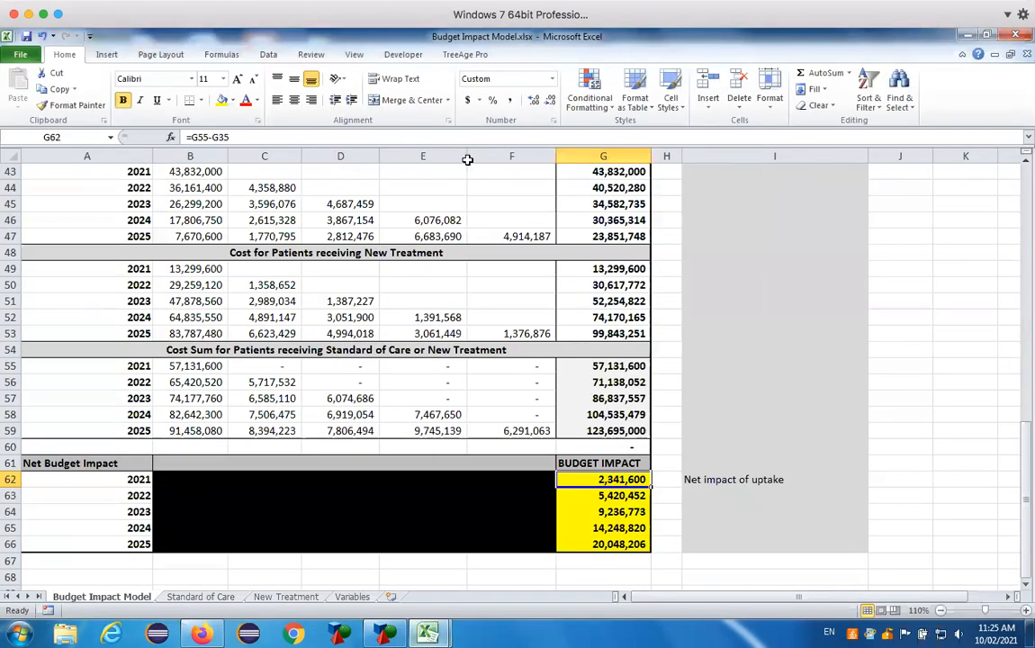
click(199, 596)
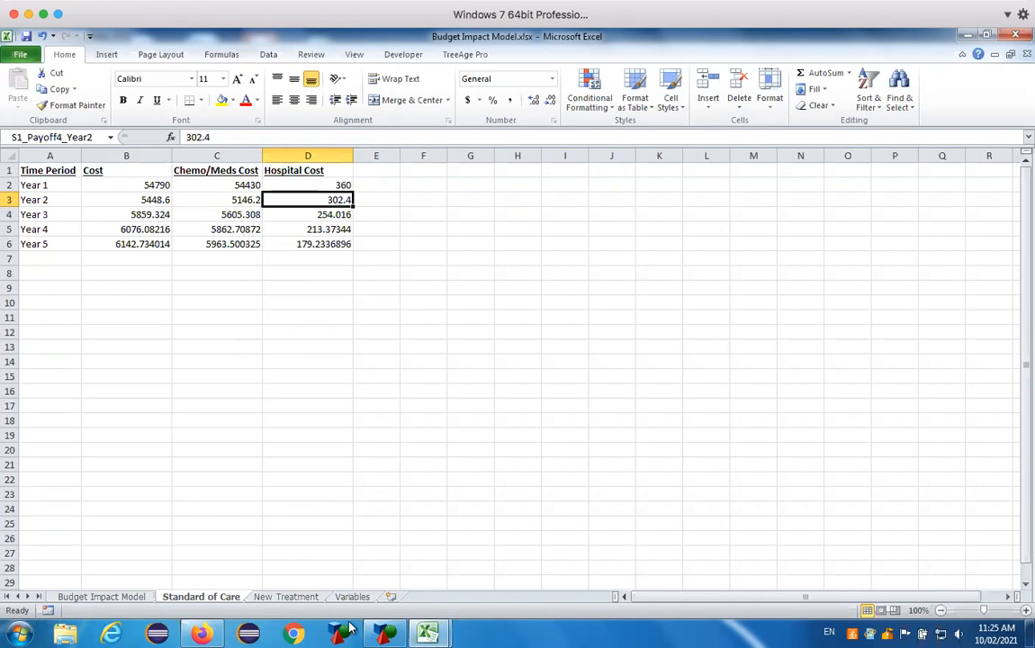
mouse_move(382, 627)
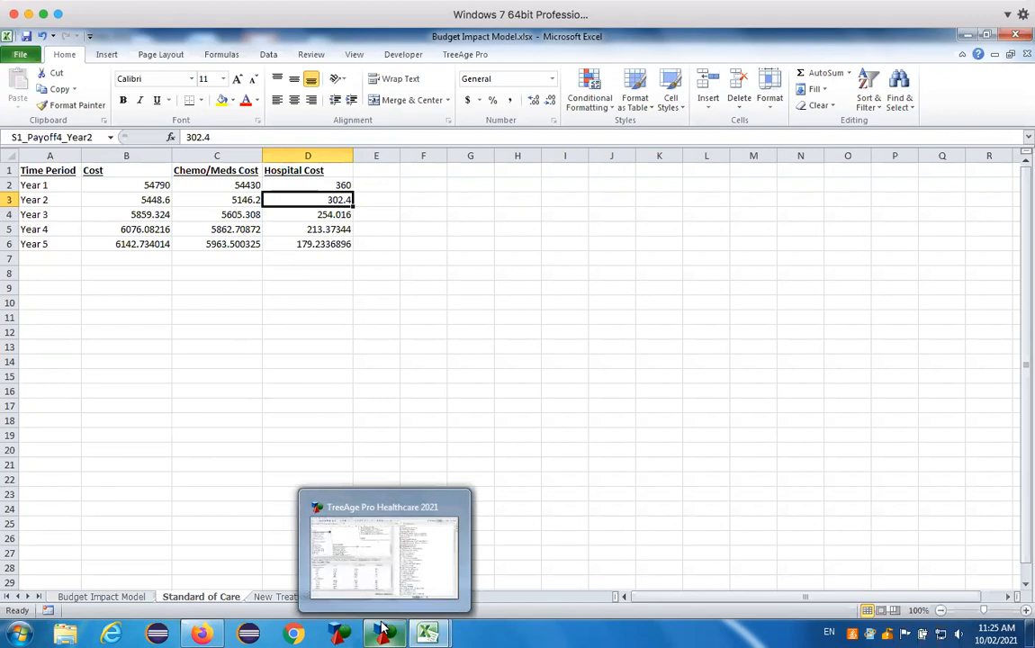